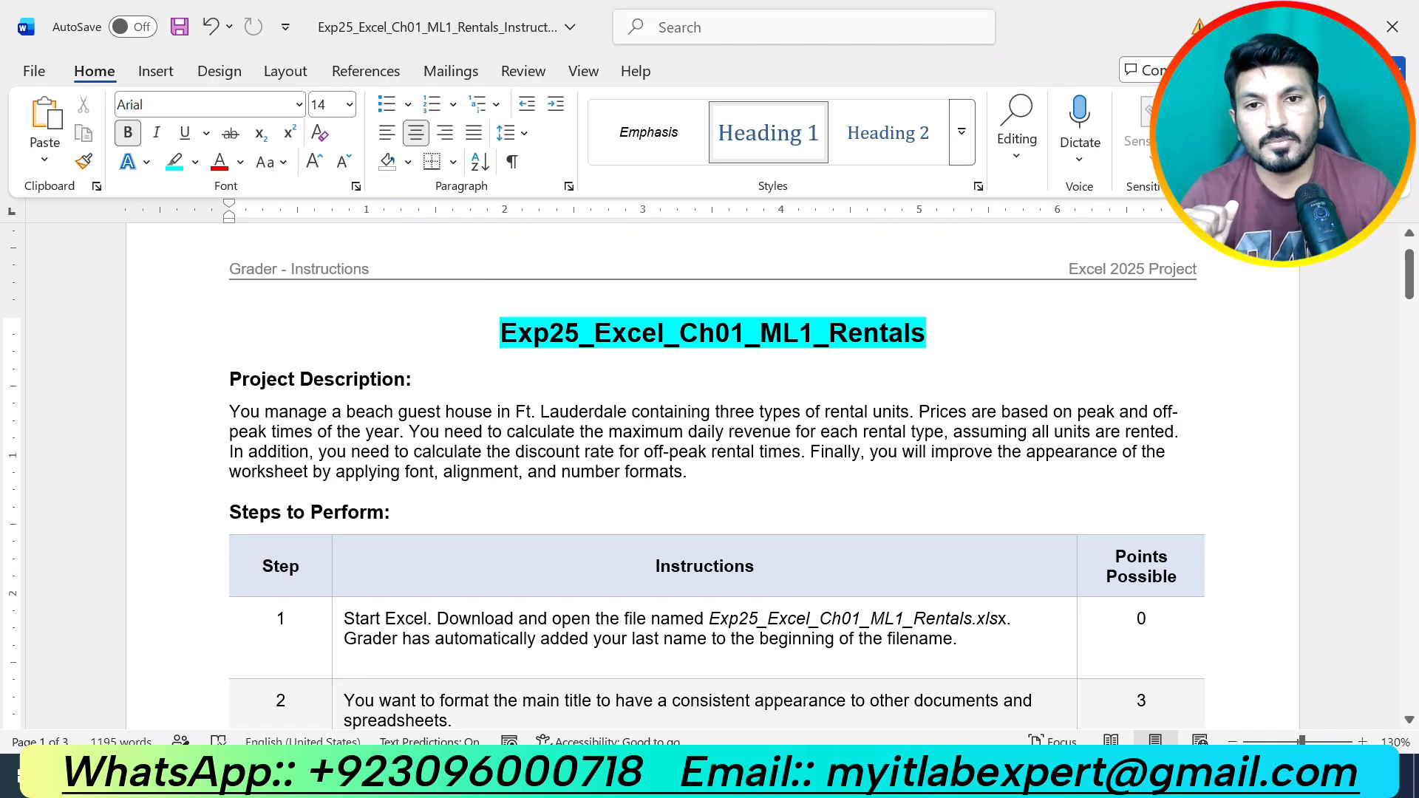
Highlight the Project Description heading in cyan to match the title.
drag(424, 379, 230, 379)
click(350, 331)
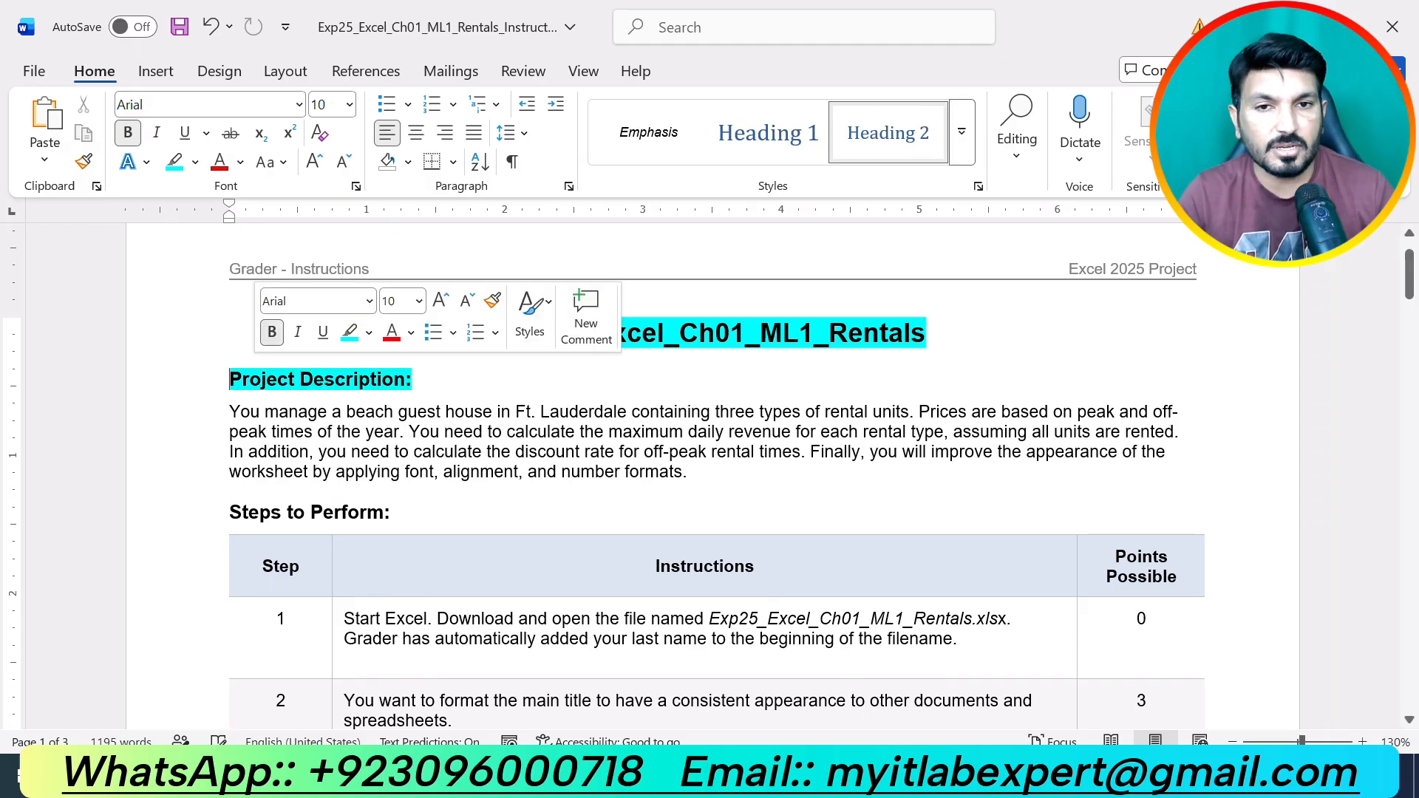
drag(694, 473, 266, 414)
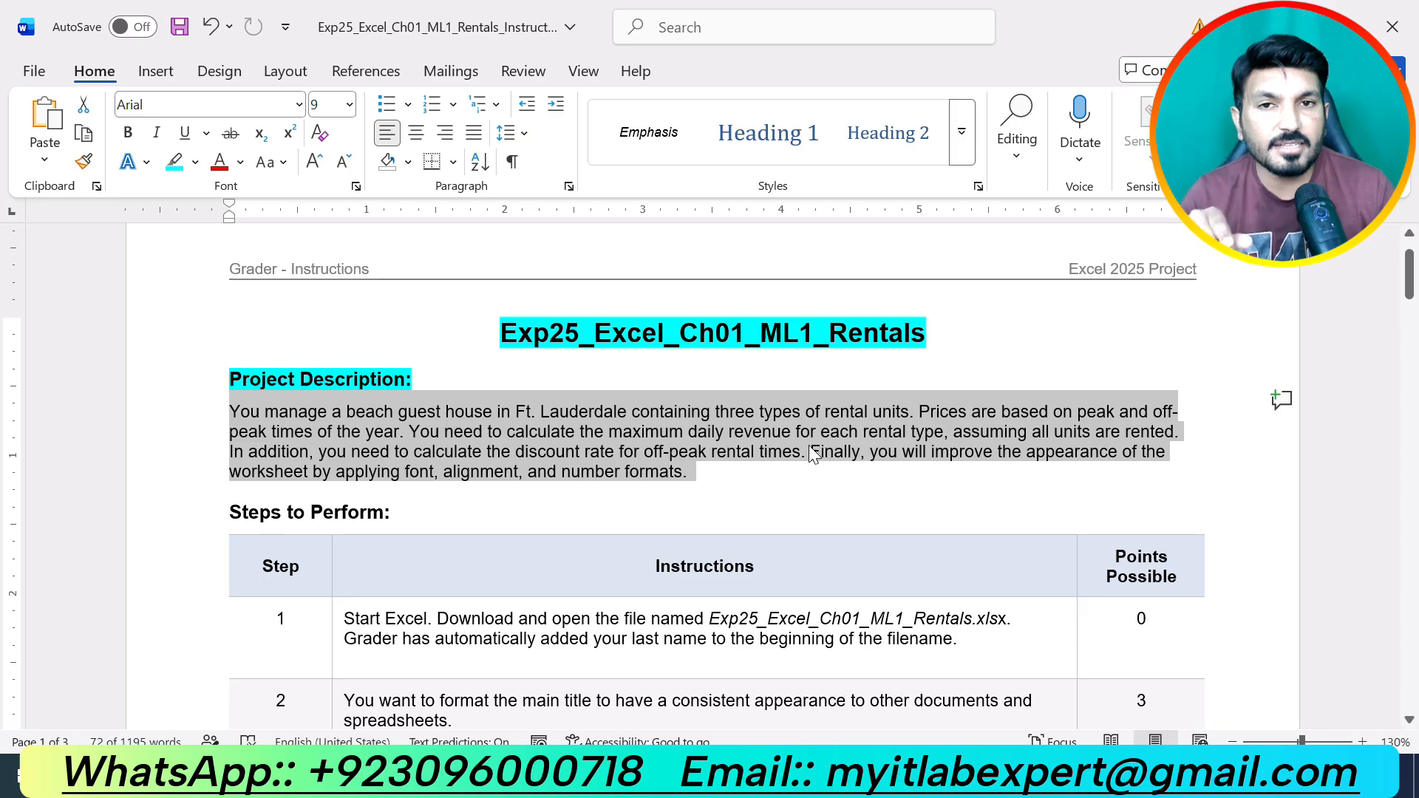
click(733, 469)
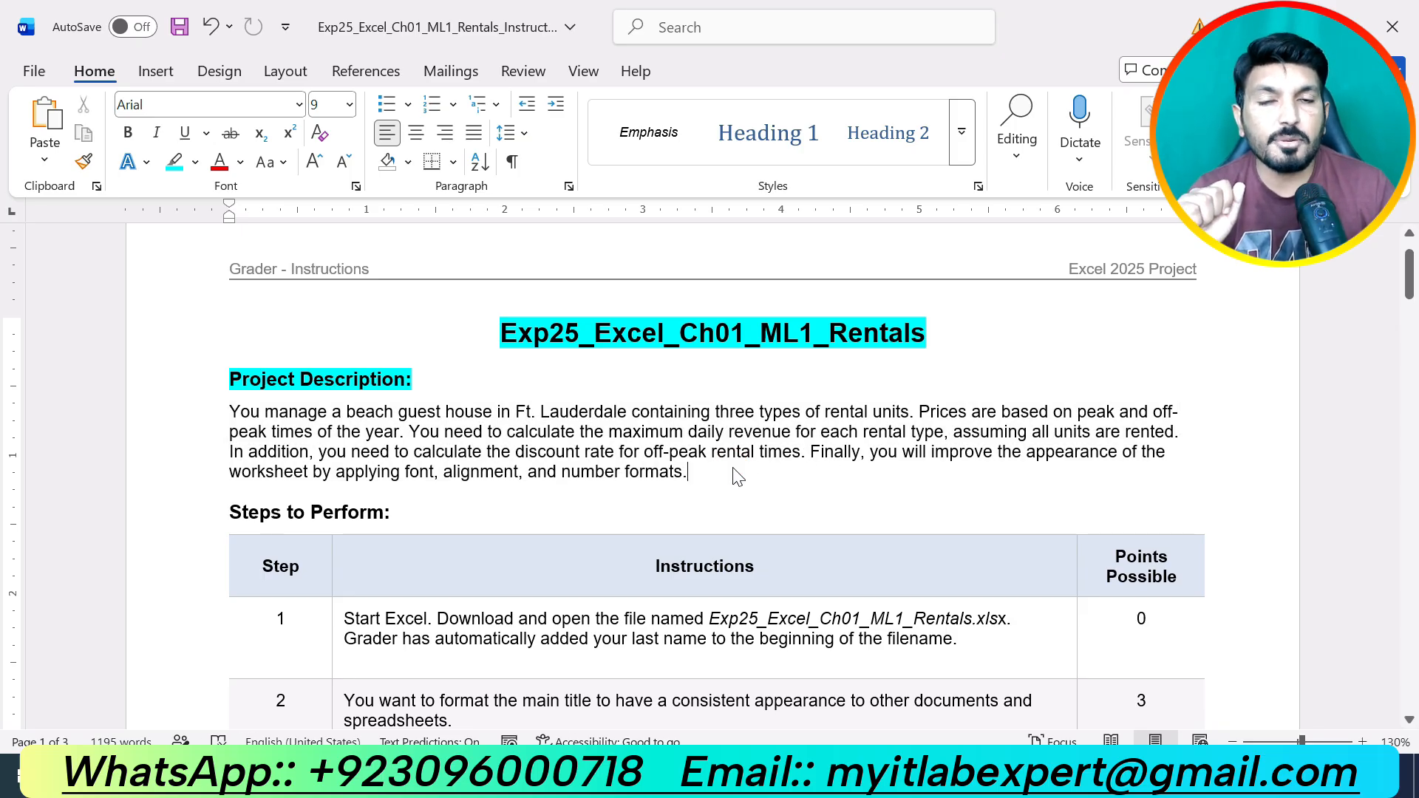
Highlight the Steps to Perform heading in cyan, then scroll through the document and back up.
drag(400, 512, 229, 512)
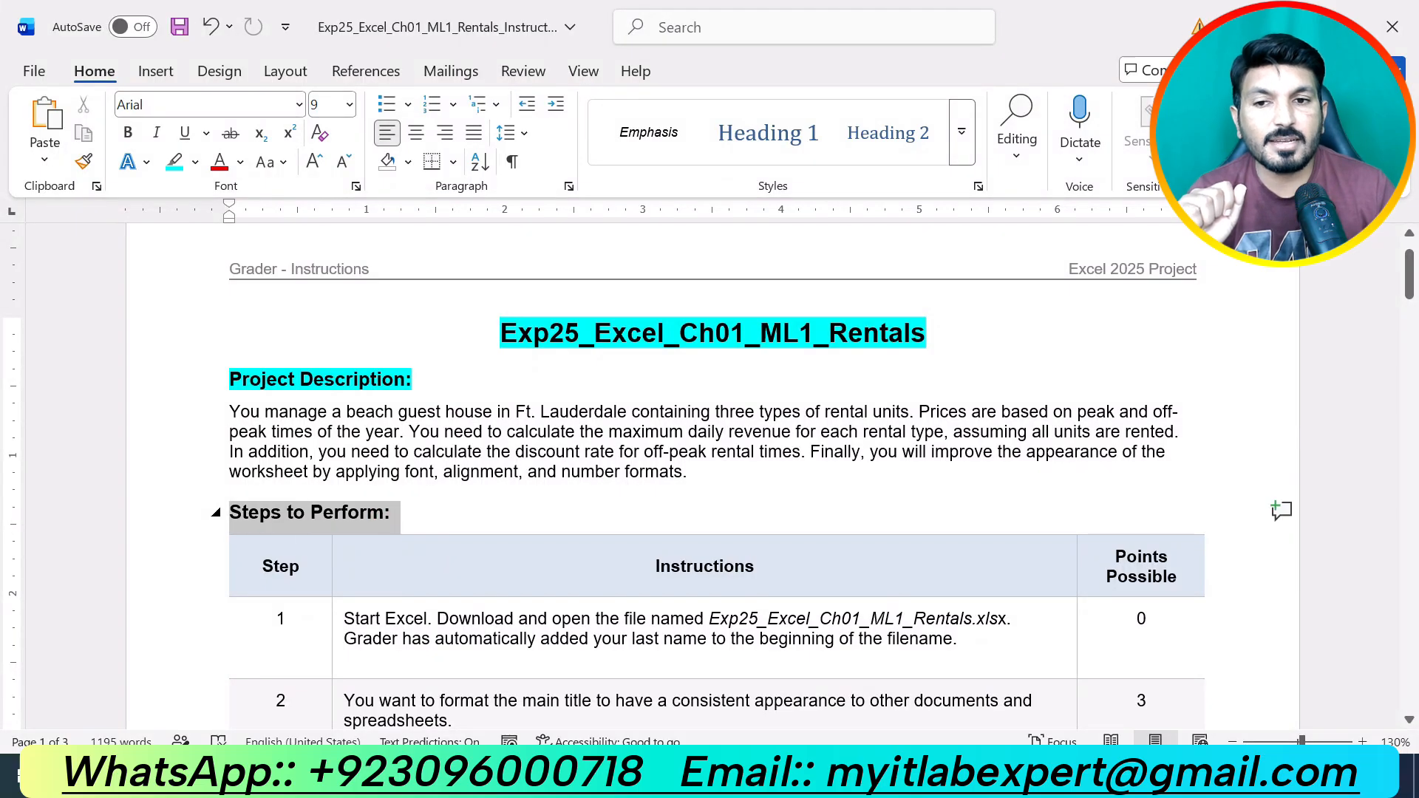
click(333, 468)
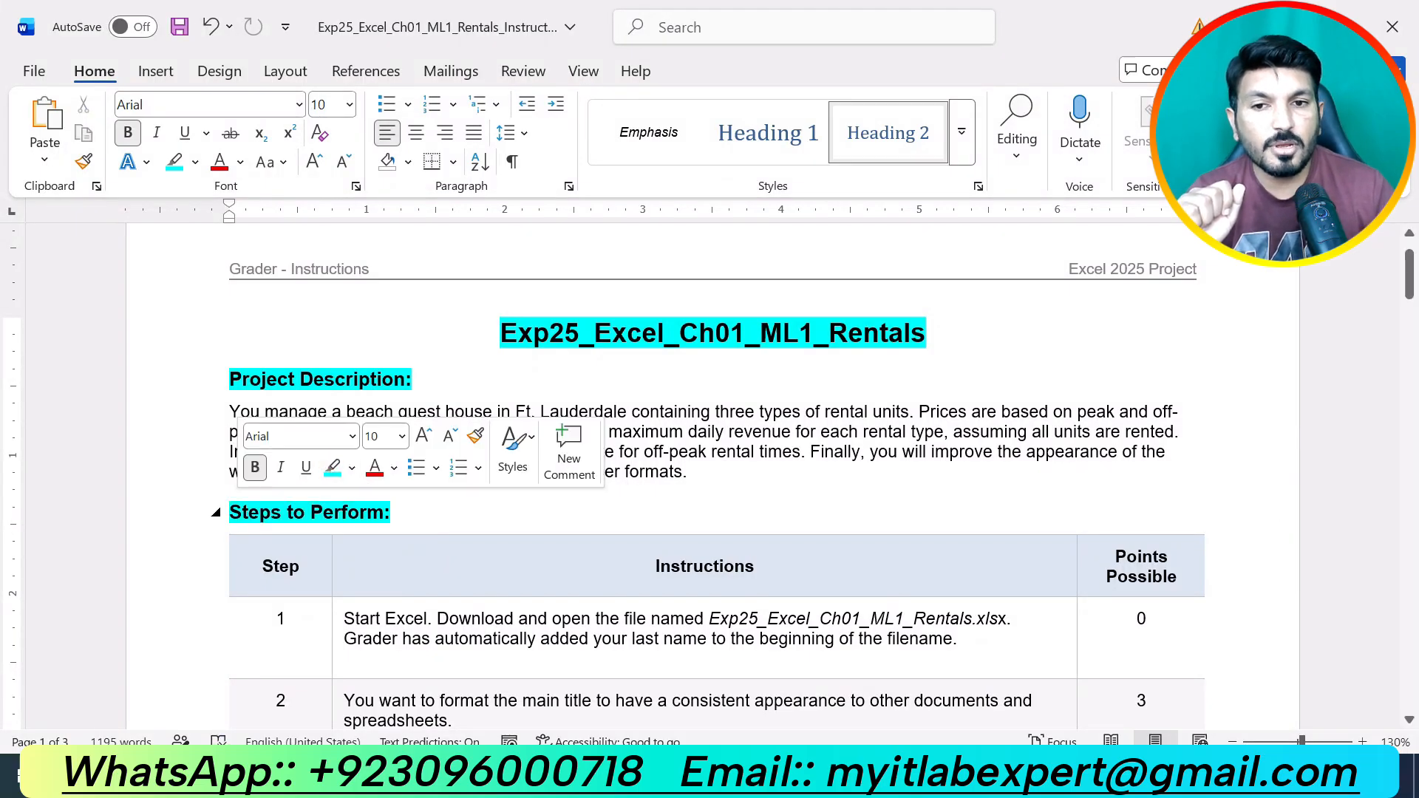
click(392, 512)
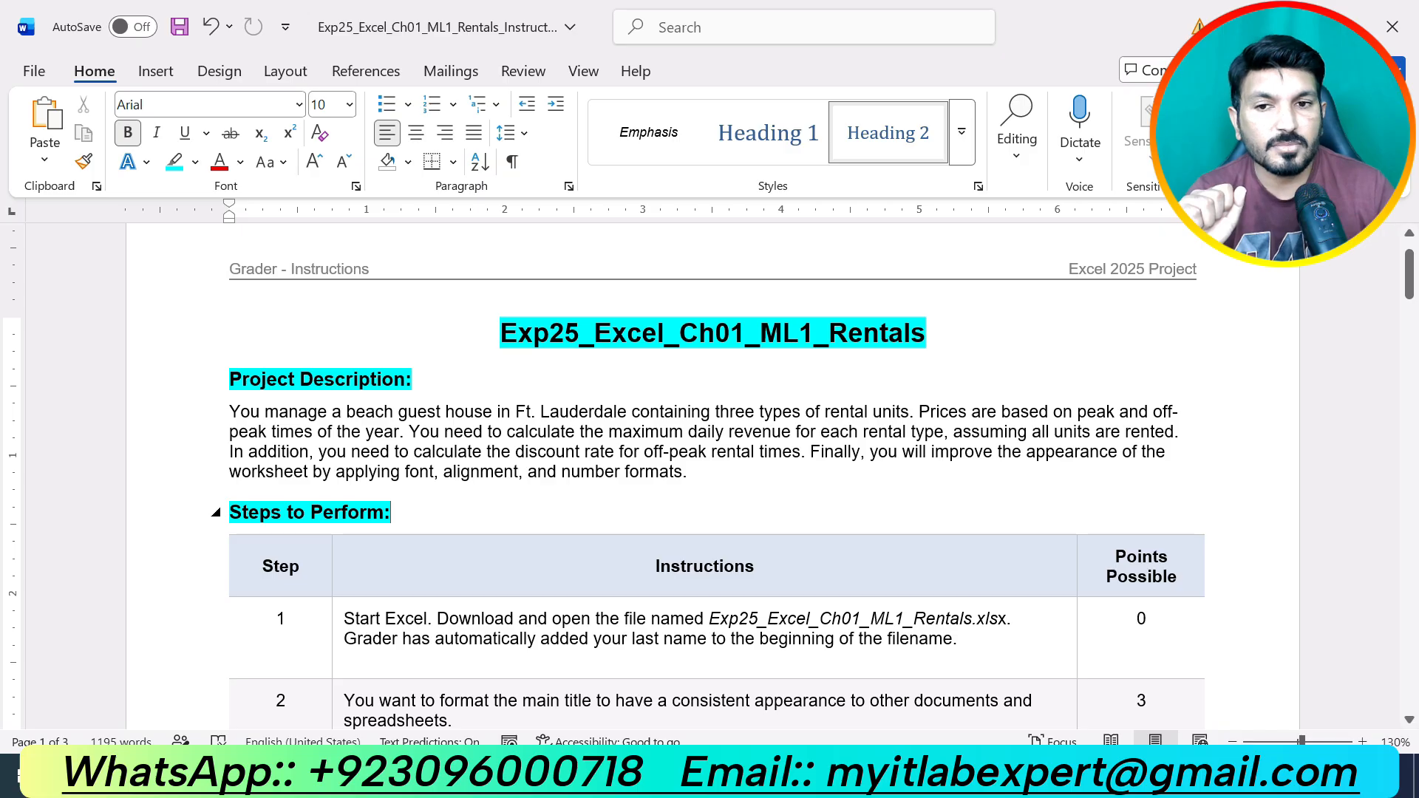
scroll(444, 510, down, 15)
scroll(717, 473, down, 15)
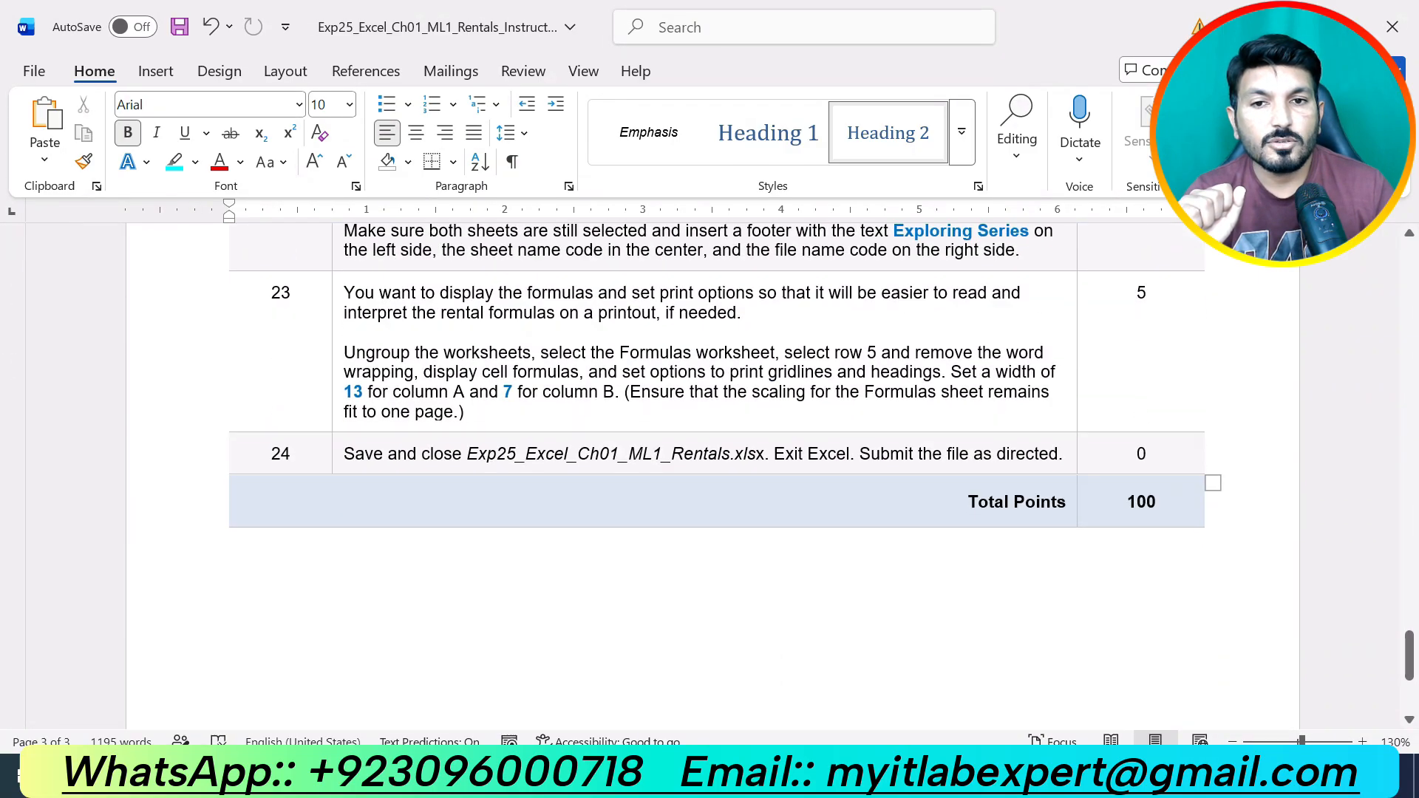
scroll(691, 541, up, 20)
scroll(691, 540, up, 10)
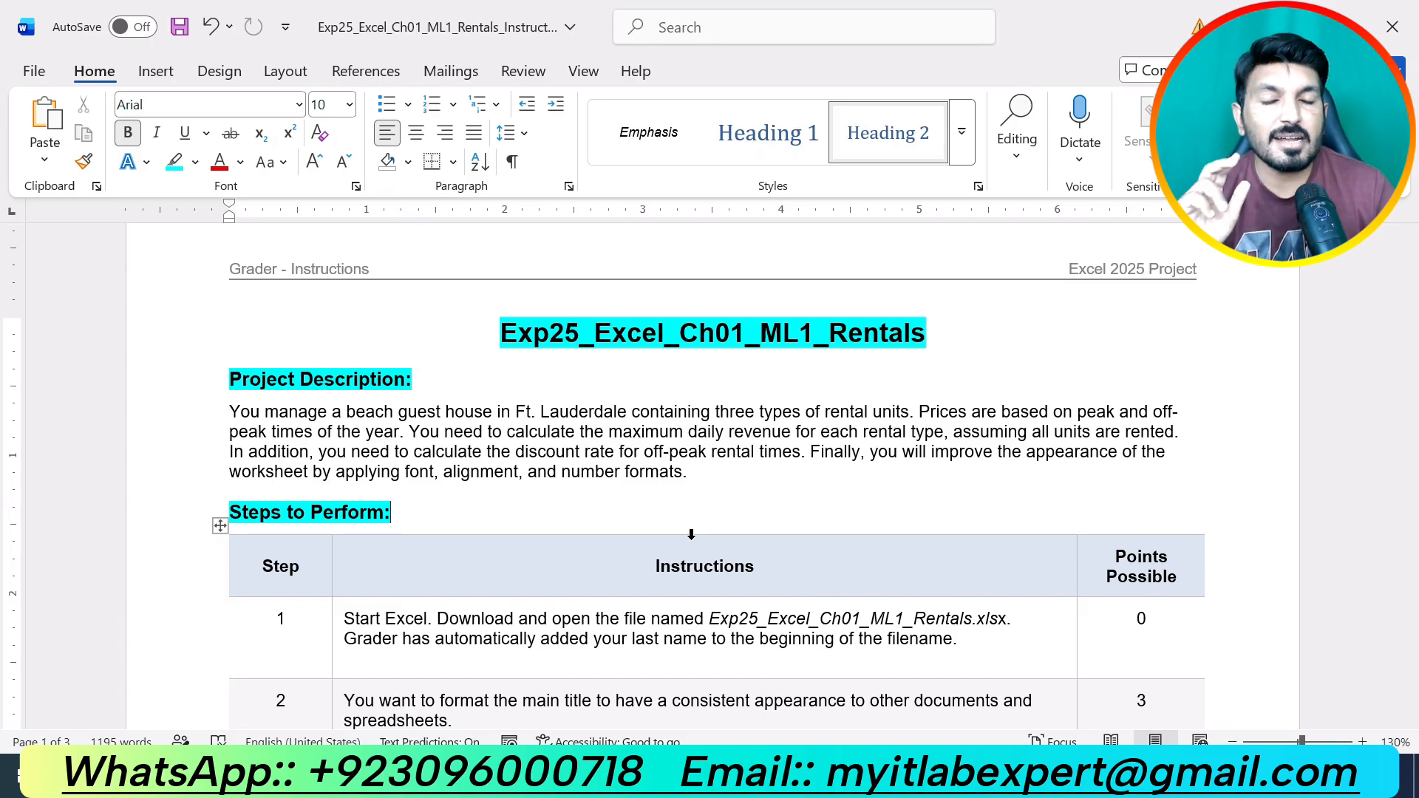
Highlight the step 1 instructions in yellow and switch to the Excel Rentals workbook.
scroll(691, 534, down, 3)
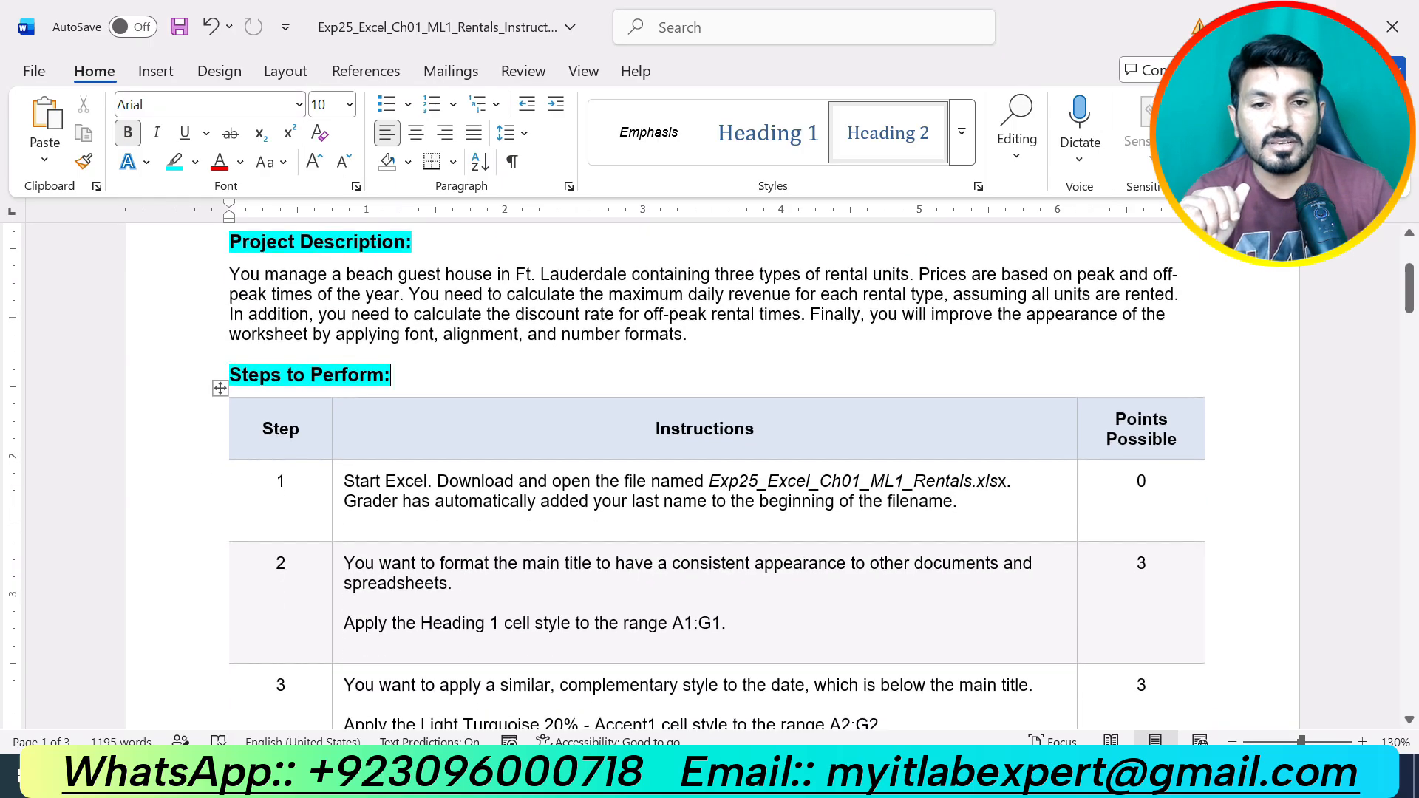
drag(974, 501, 345, 482)
click(467, 507)
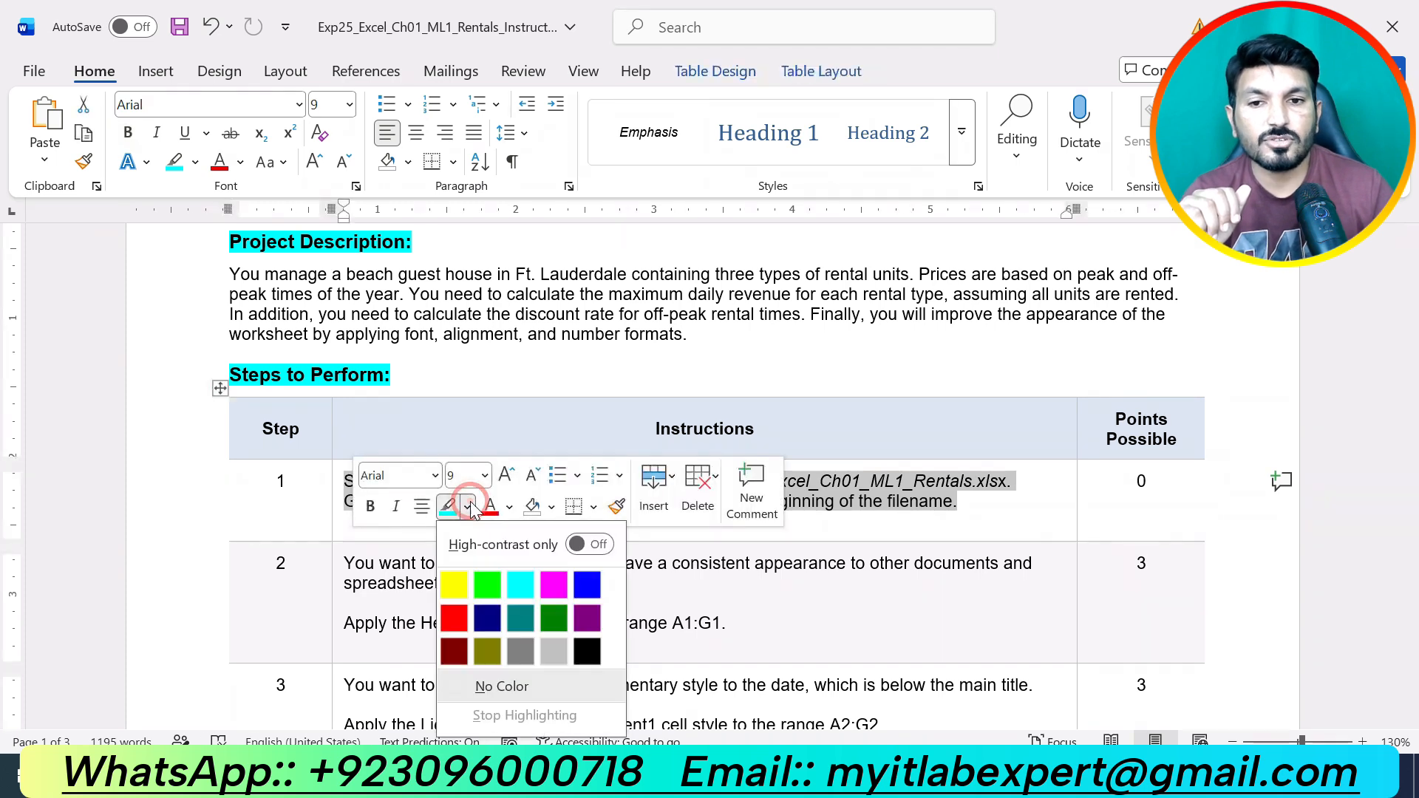
click(450, 582)
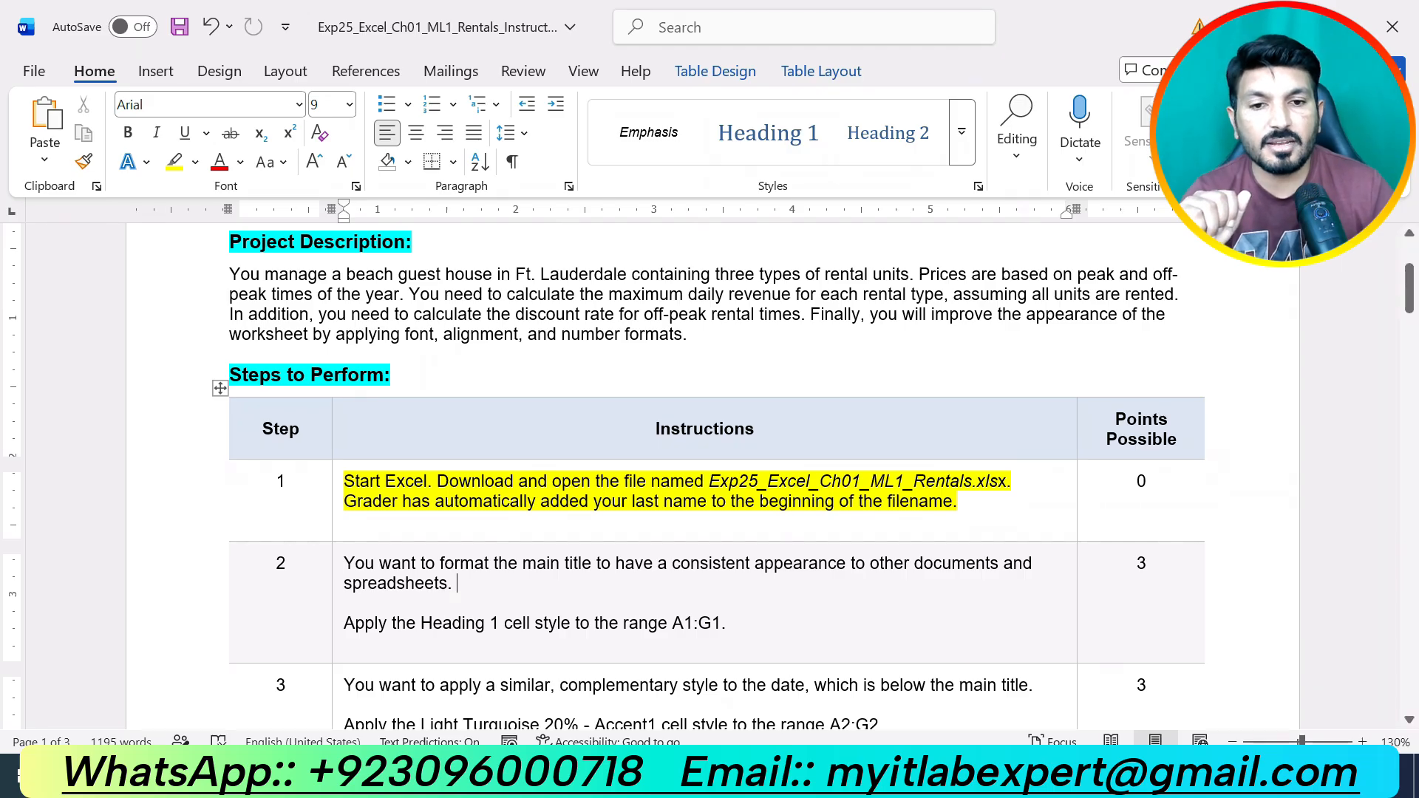
key(alt+Tab)
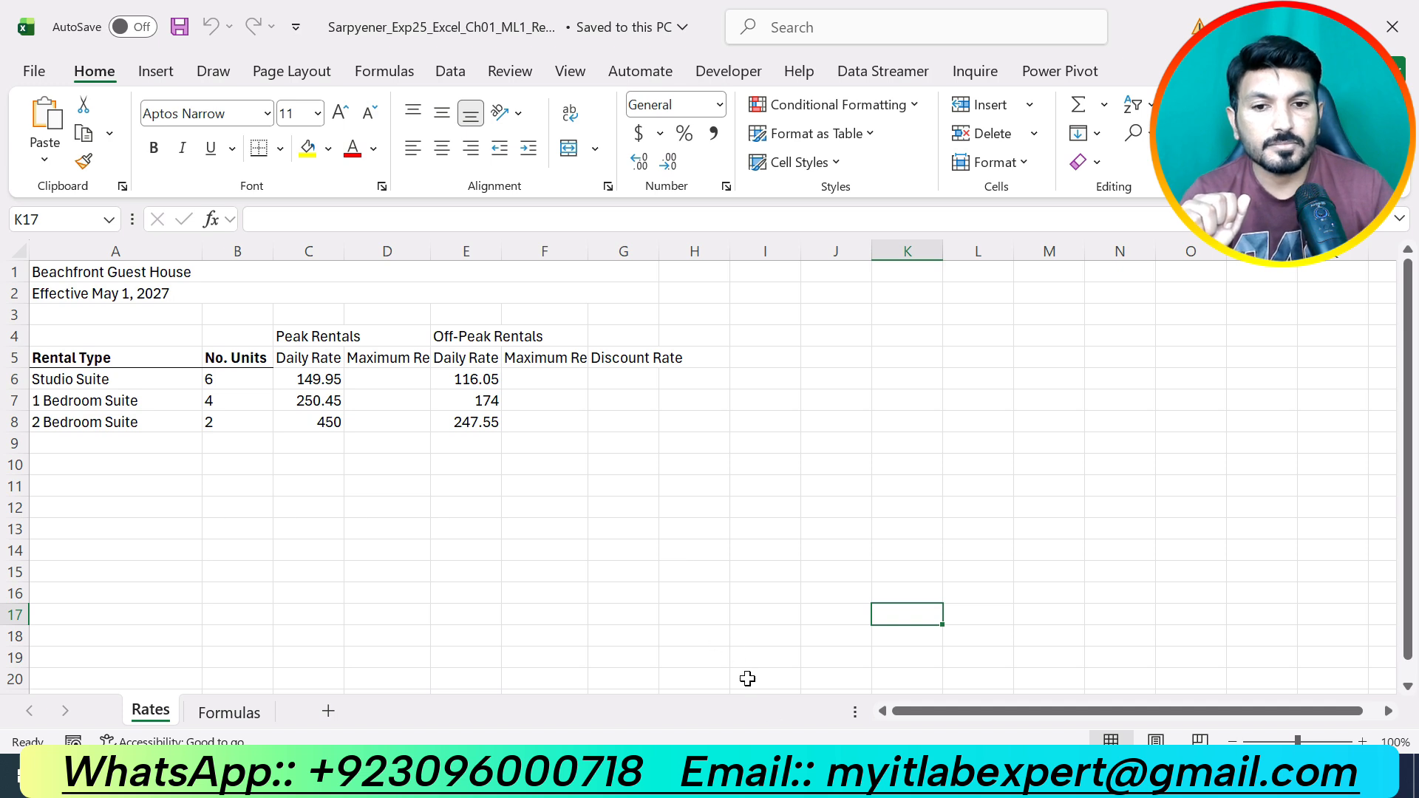
Bring up the Word instructions, then minimize them to reveal the Rates sheet again.
click(769, 776)
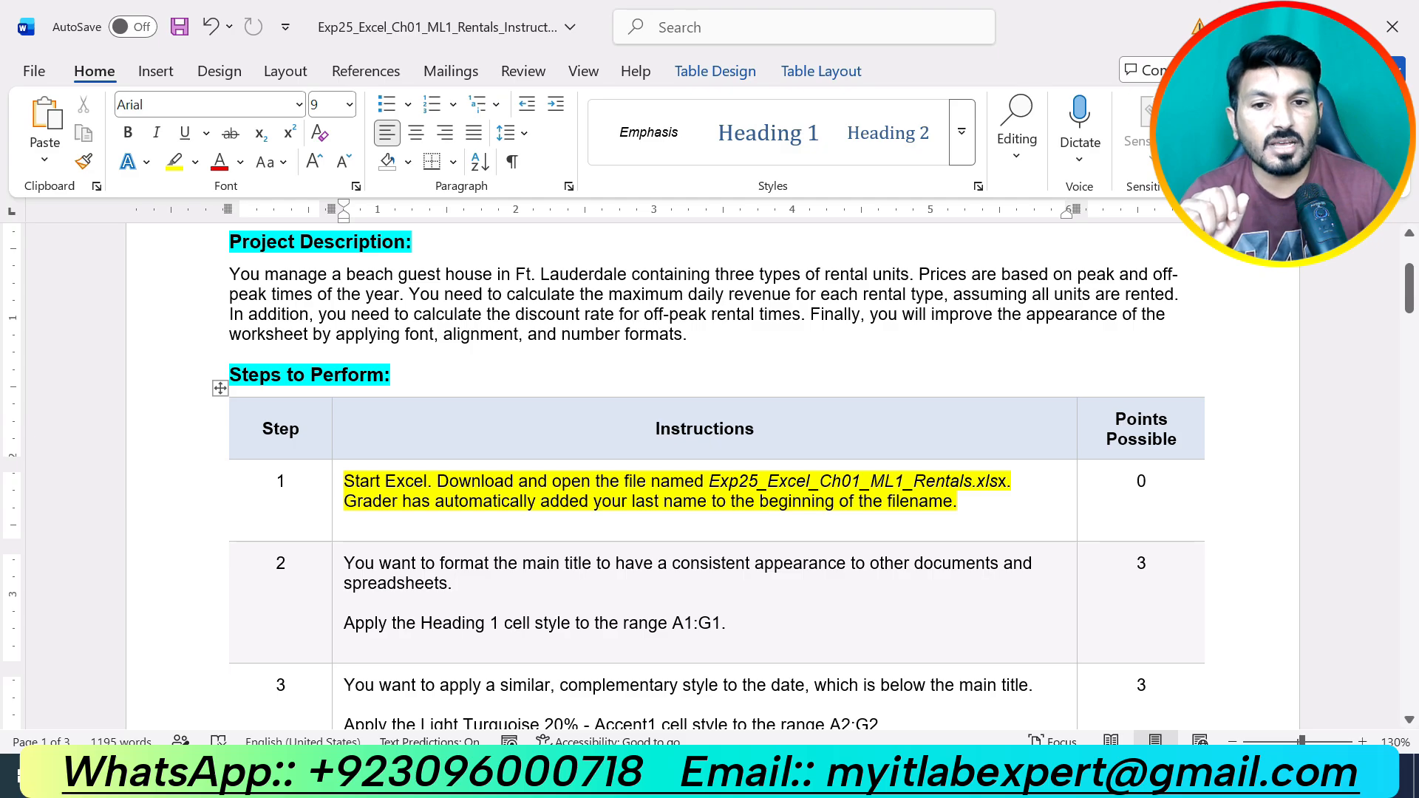
click(769, 776)
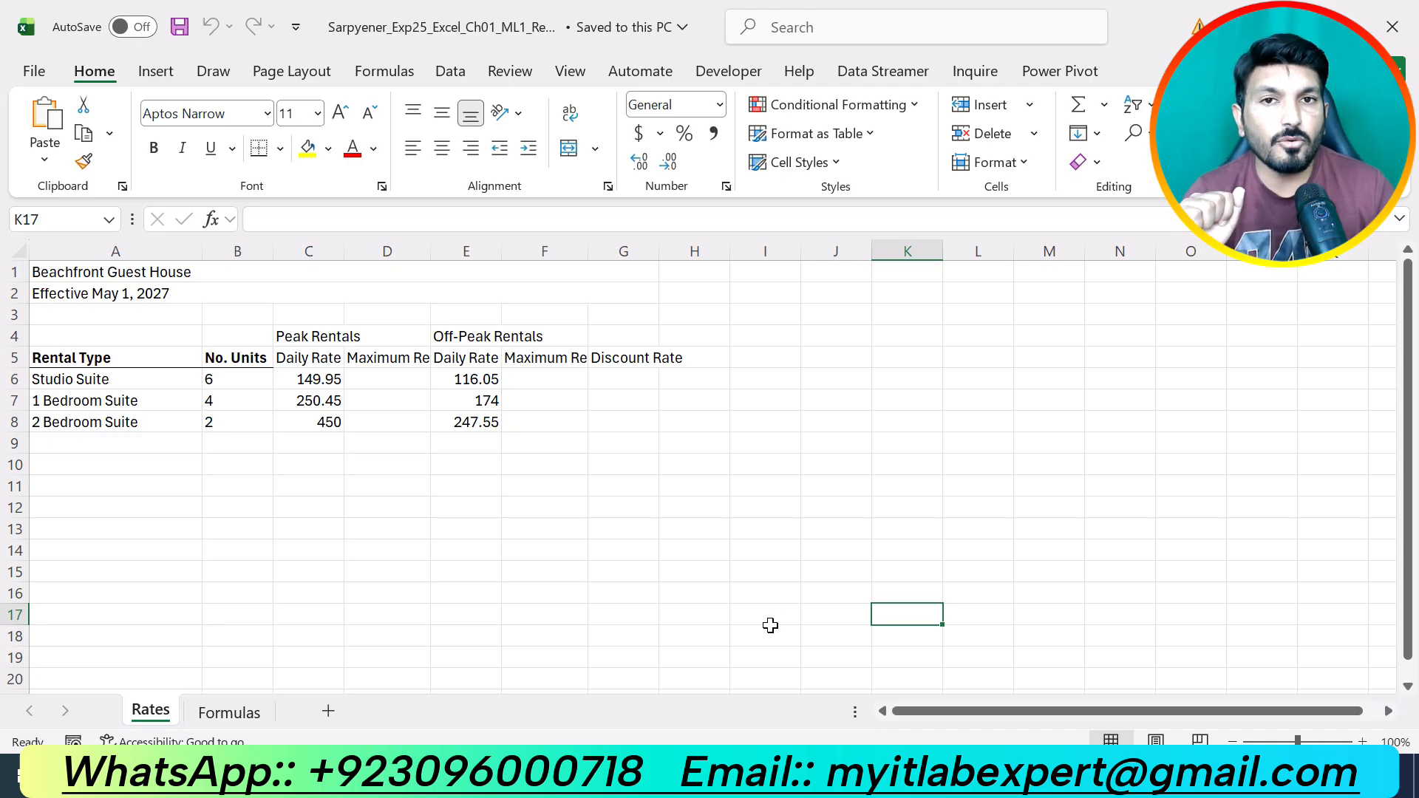
Back in Word, undo the yellow highlight on step 1.
click(834, 775)
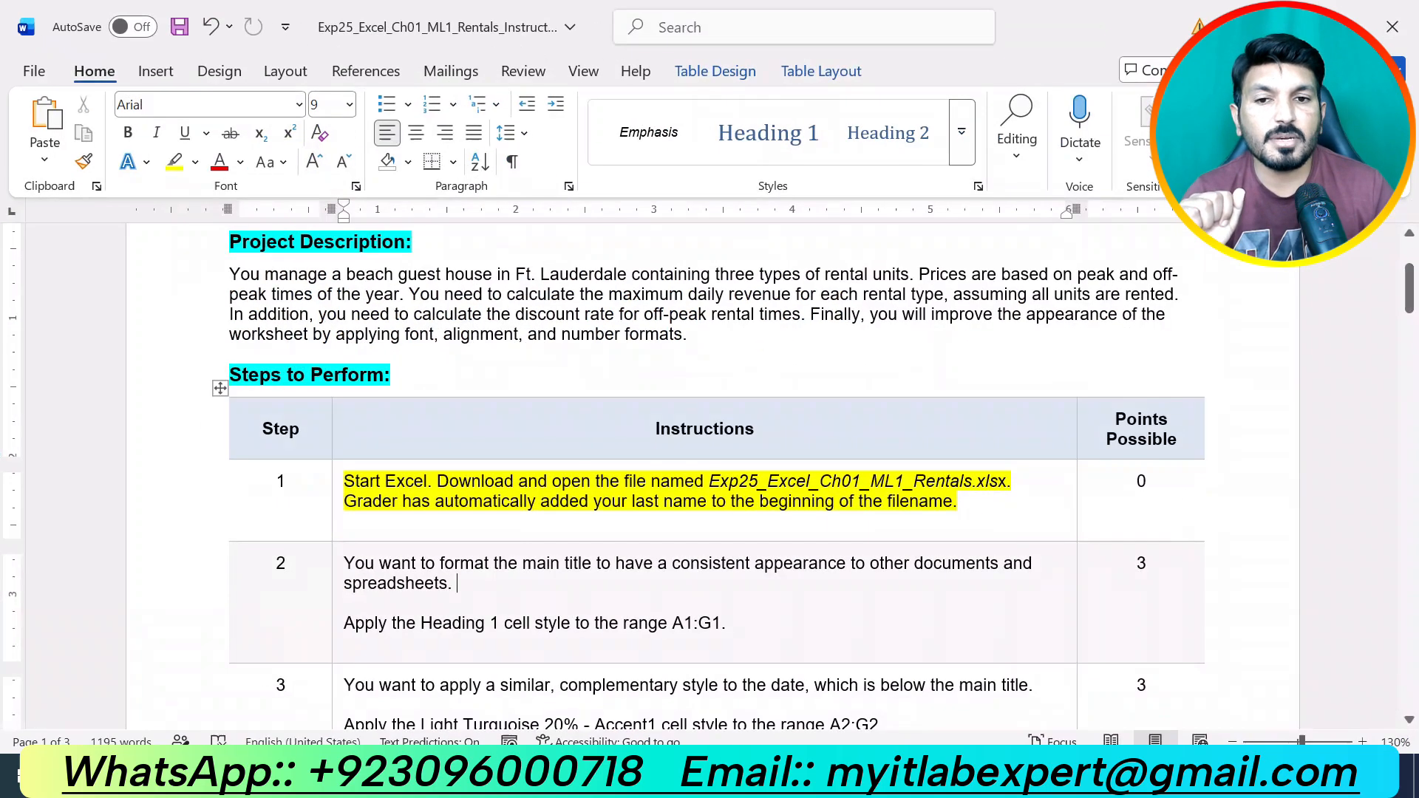
key(ctrl+z)
click(738, 620)
Highlight the step 2 instructions in yellow and switch to the Excel workbook.
drag(738, 620, 344, 563)
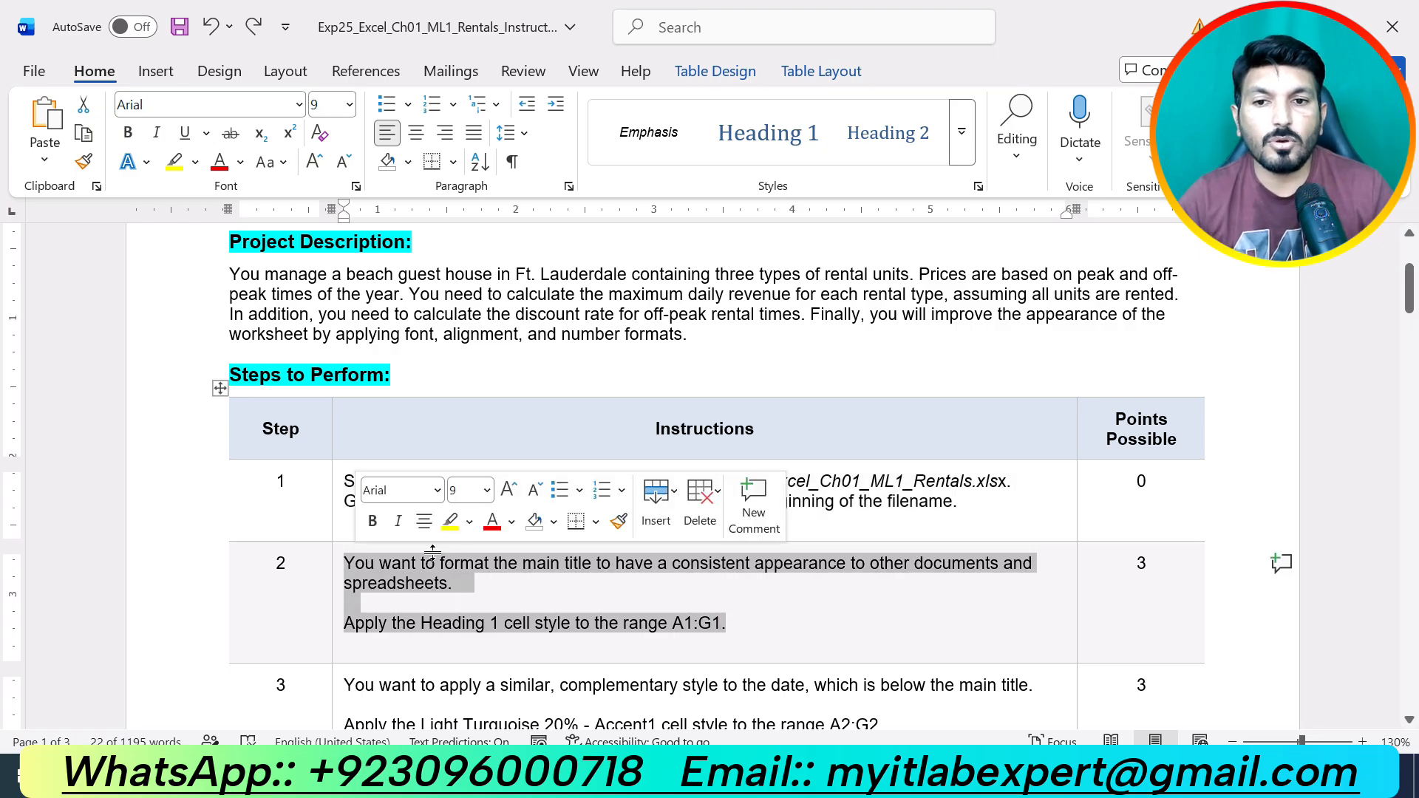
click(451, 521)
click(673, 623)
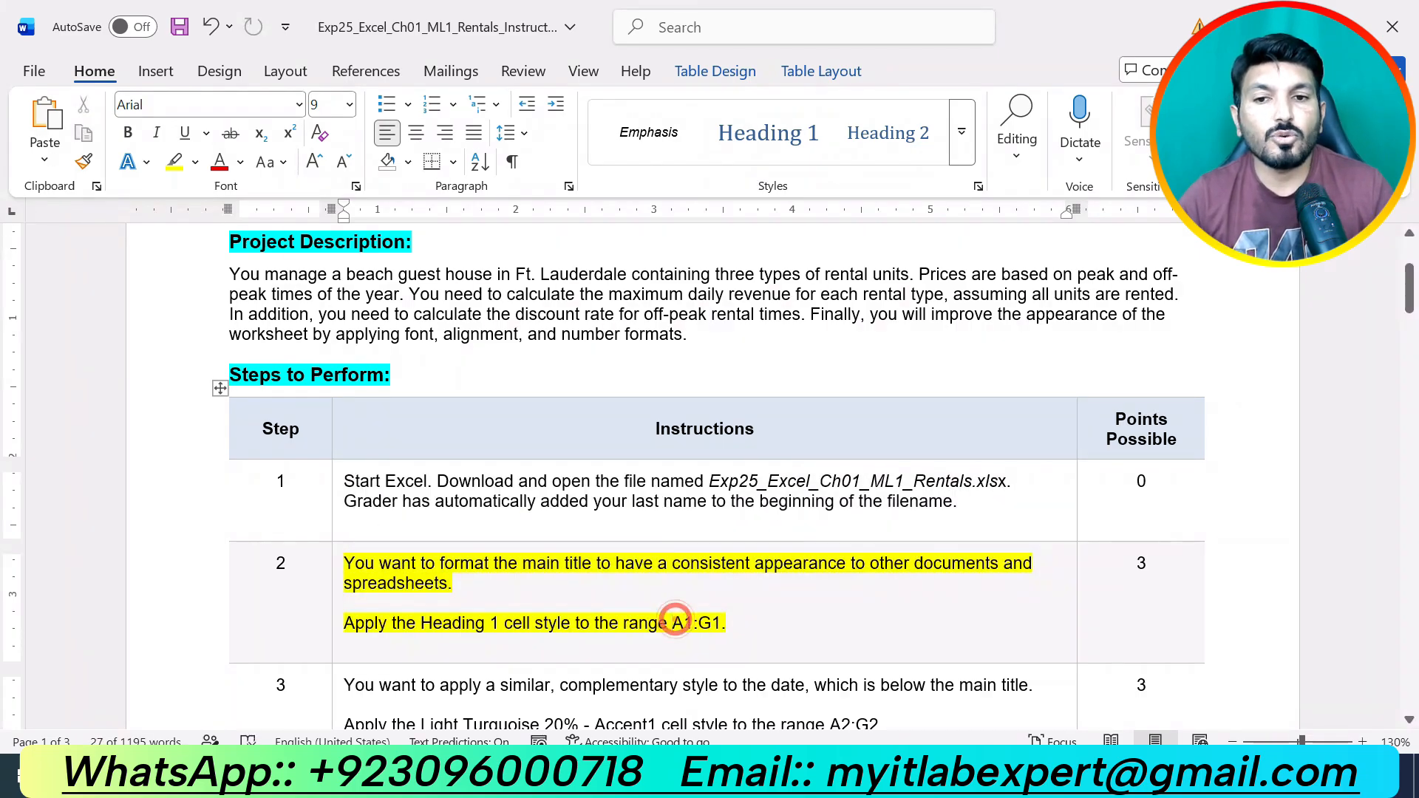
scroll(710, 476, up, 1)
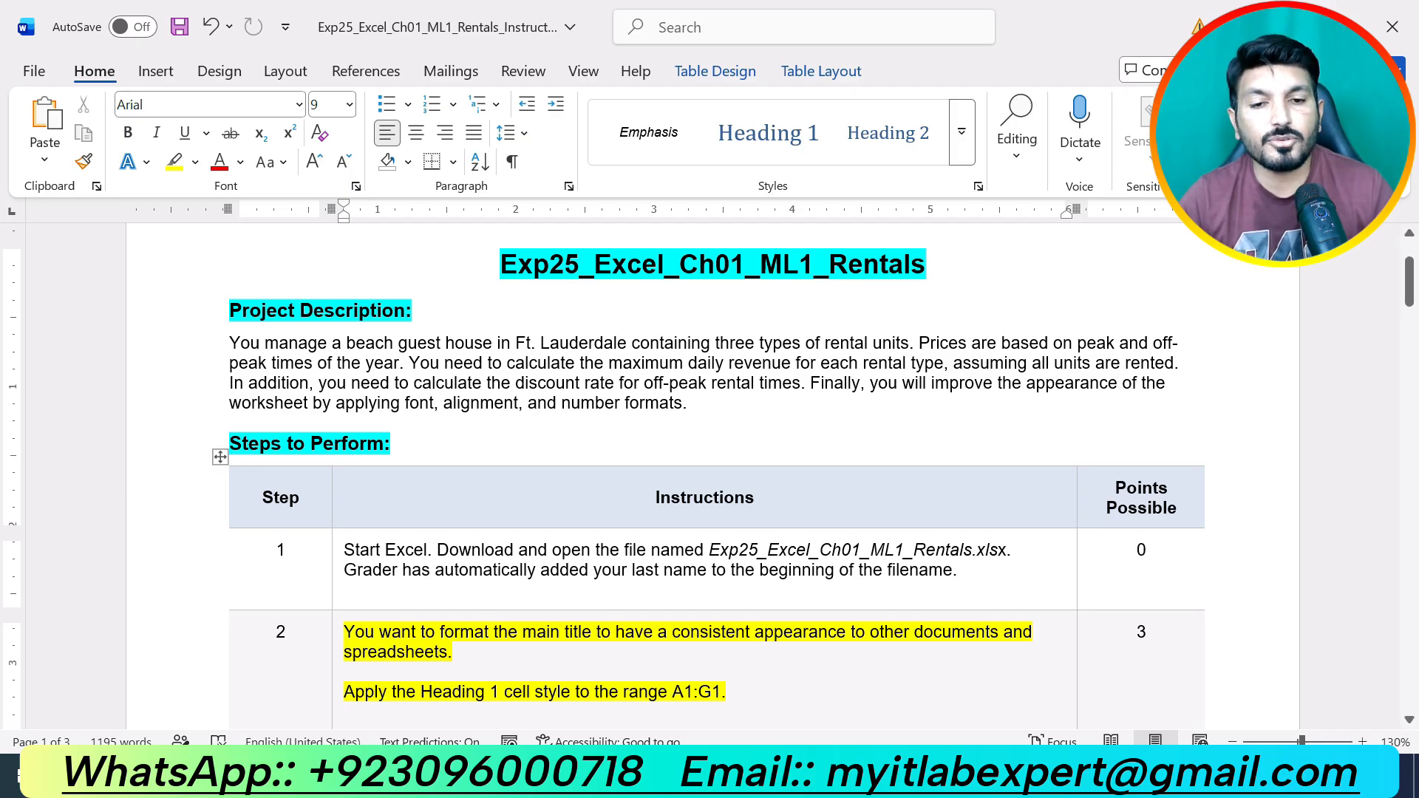
key(alt+Tab)
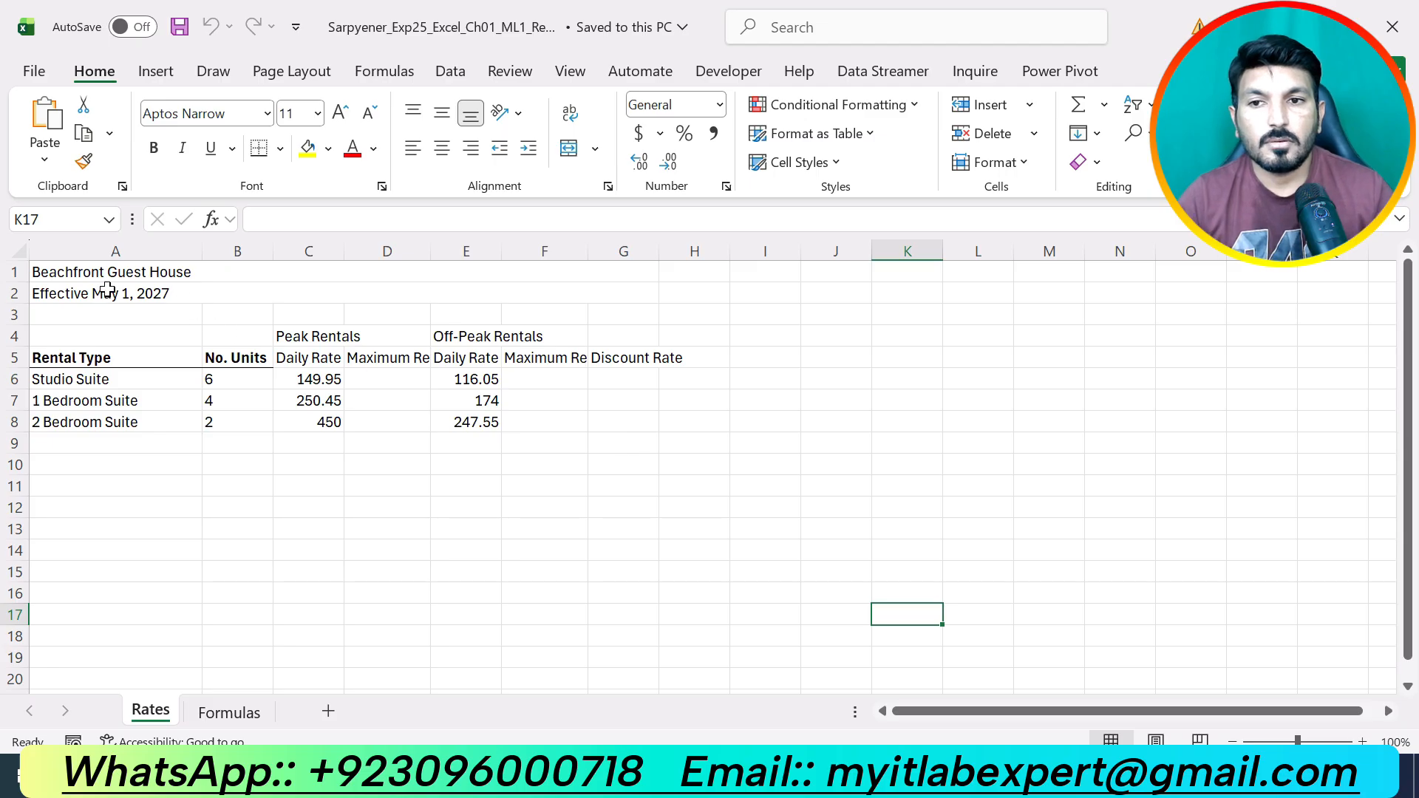
Apply Heading 1 to the Beachfront Guest House title A1:G1, then remove step 2's highlight in Word.
drag(89, 272, 625, 272)
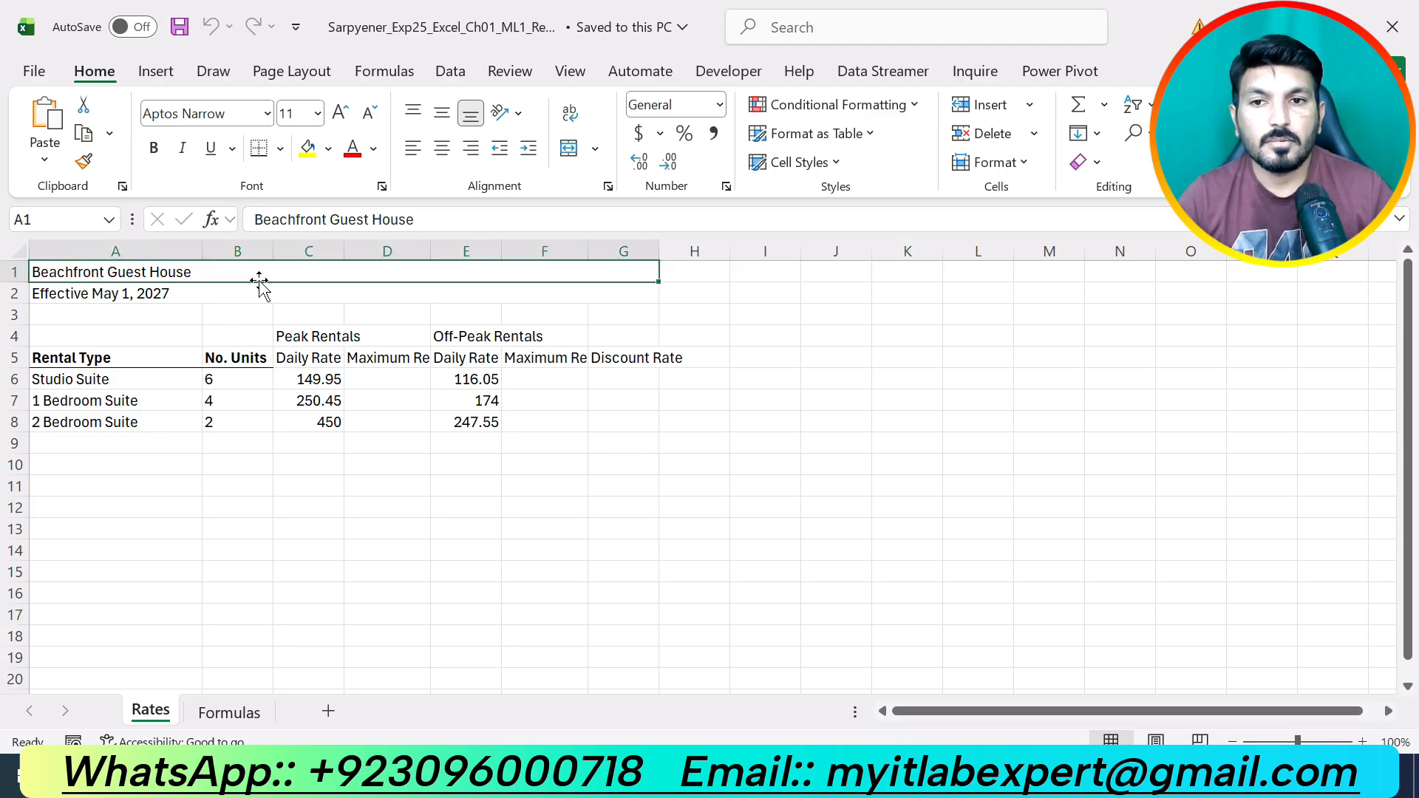
key(alt+h)
key(m)
key(m)
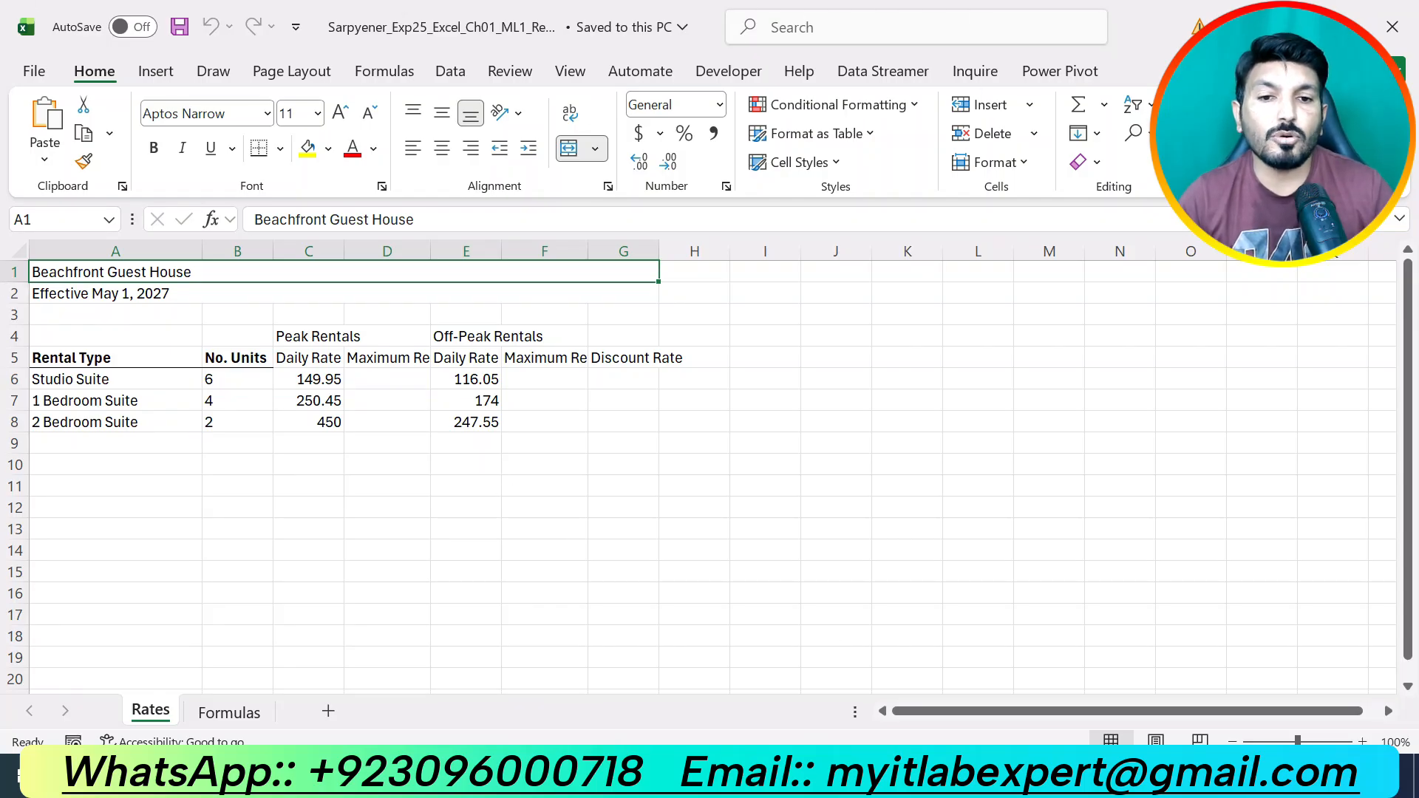
click(815, 776)
key(alt+Tab)
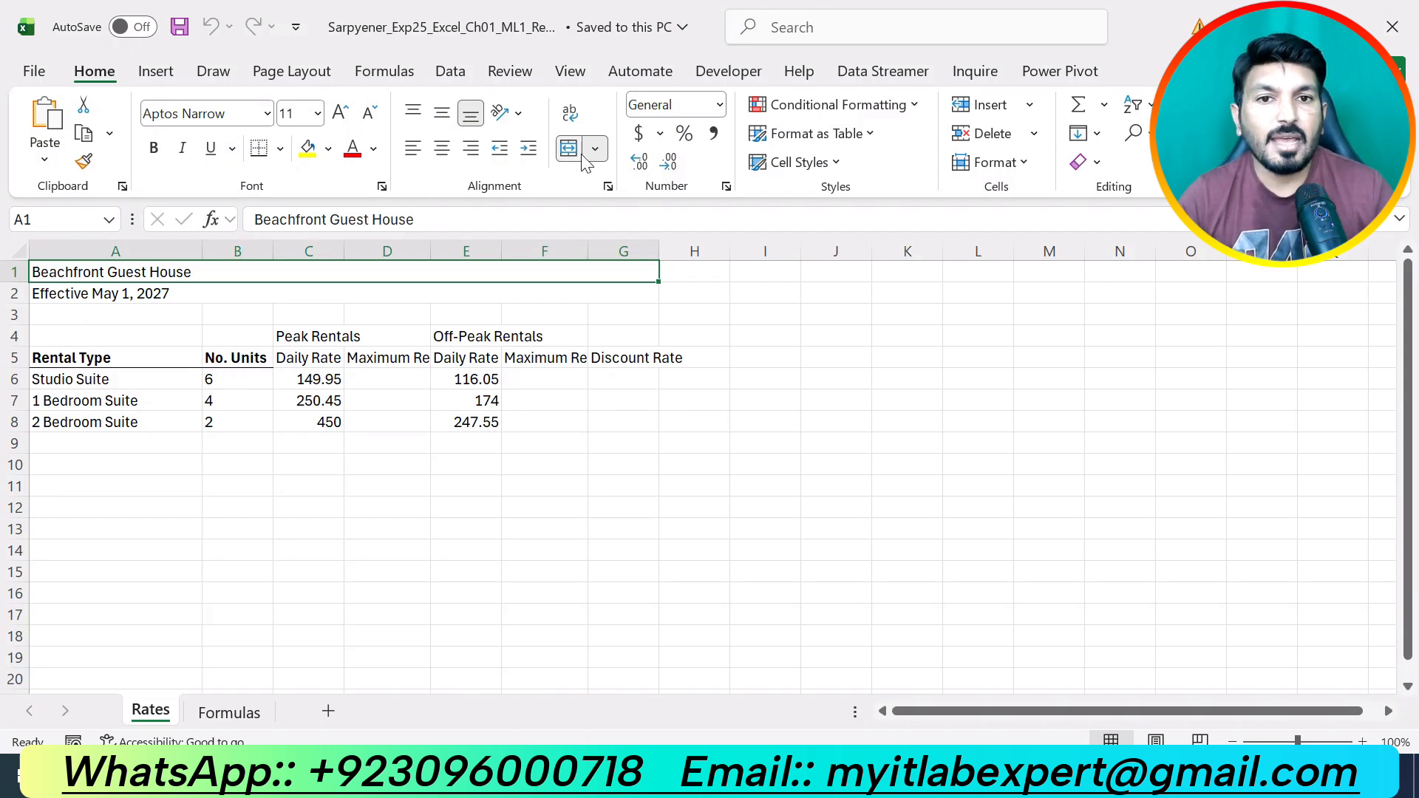
click(832, 164)
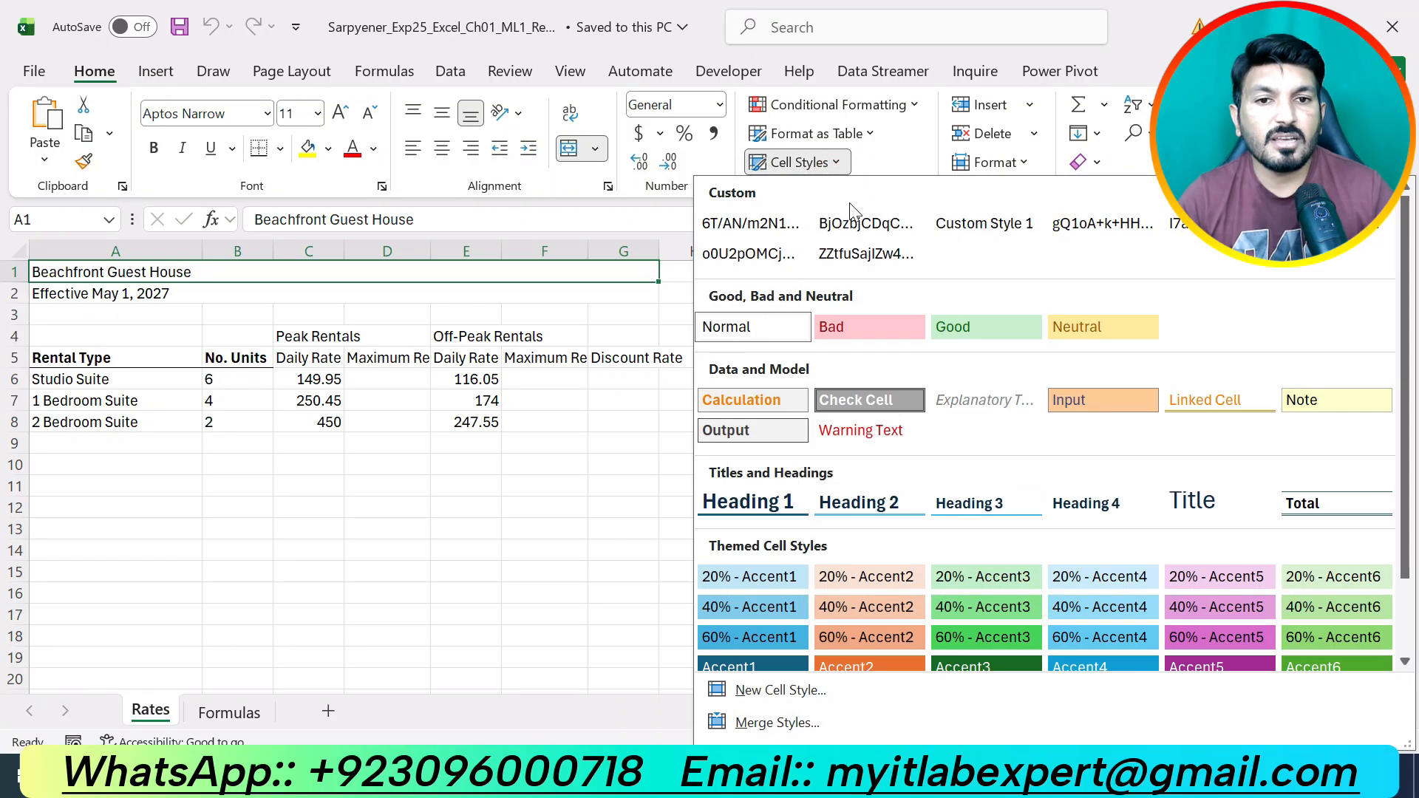
click(763, 507)
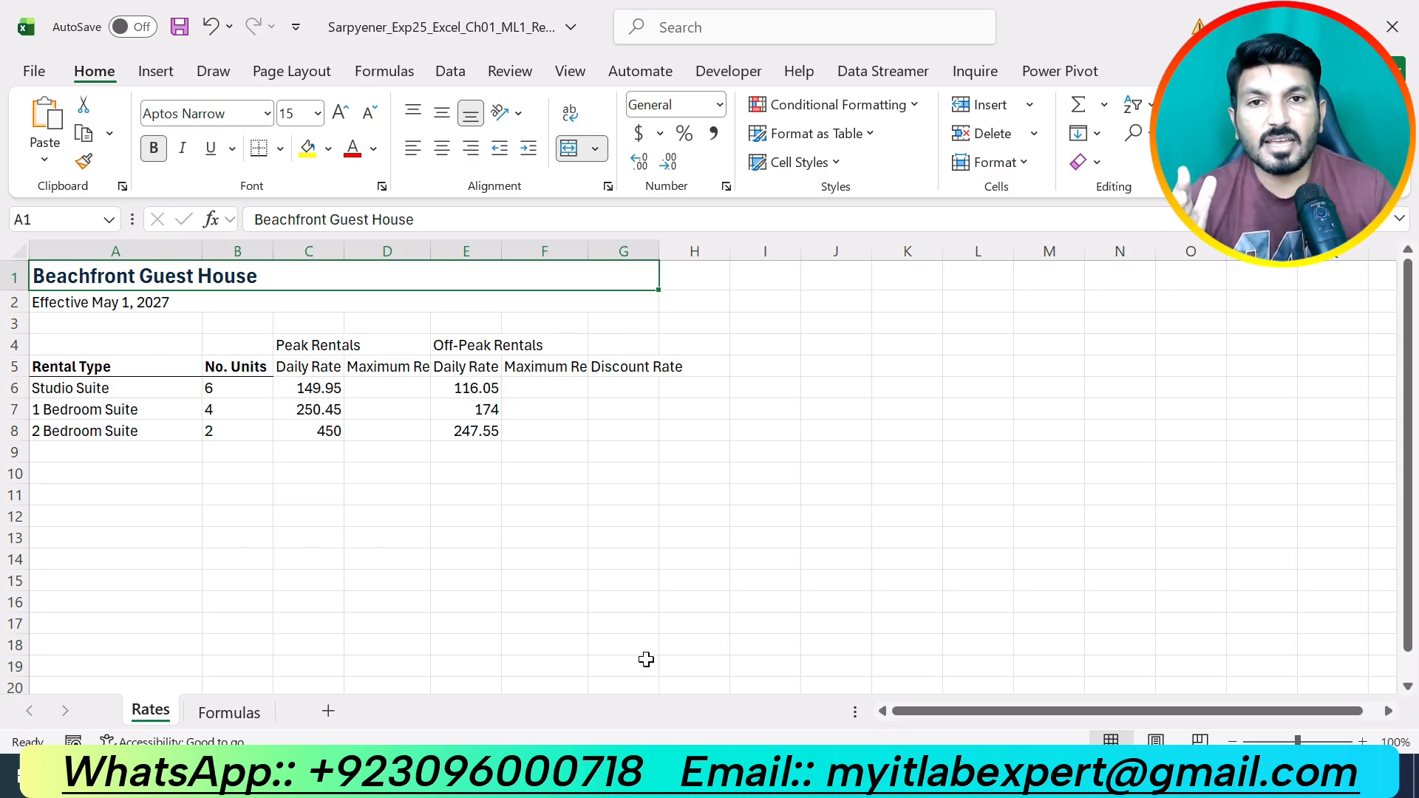
click(811, 775)
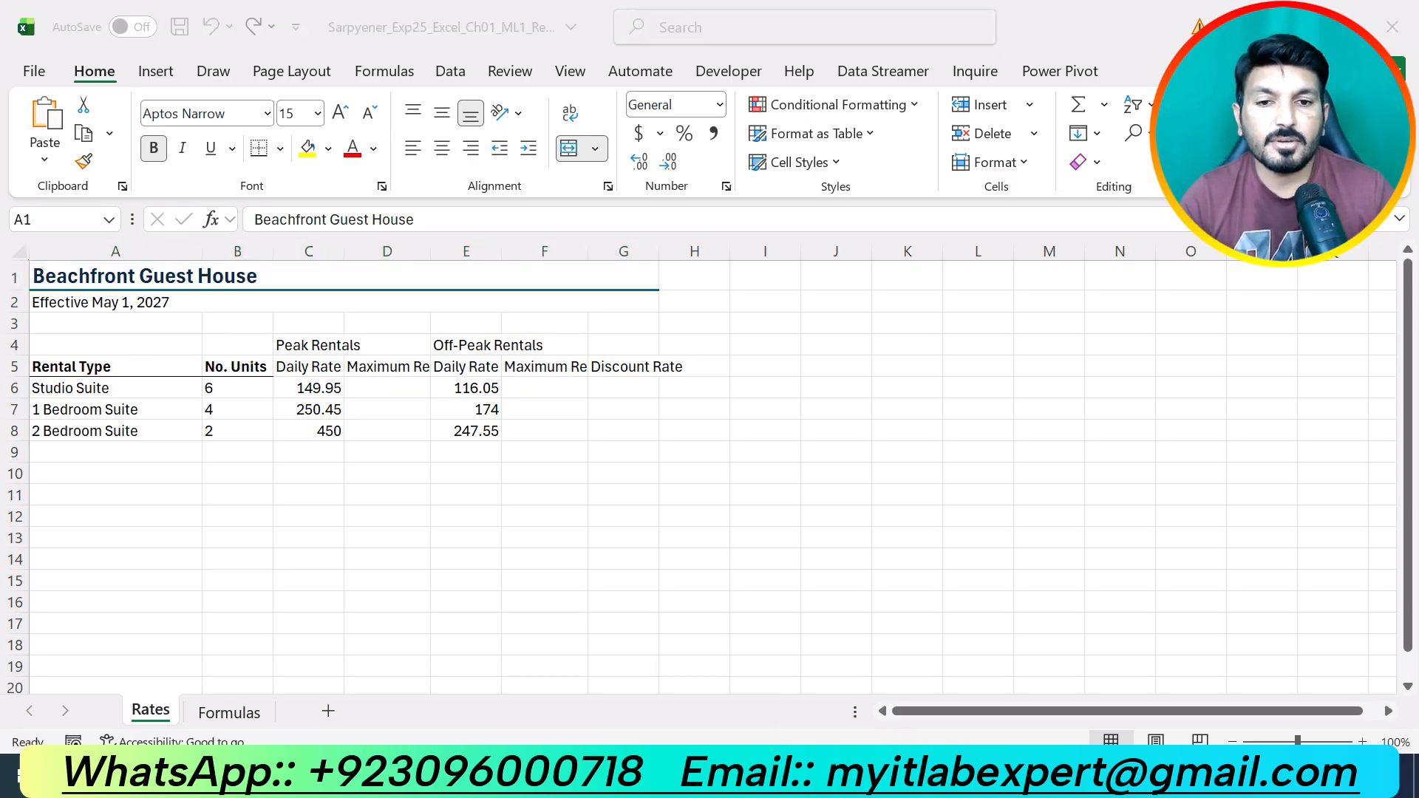
key(ctrl+z)
Highlight the step 3 instructions in yellow, then bring the Excel Rates sheet forward.
scroll(761, 668, down, 5)
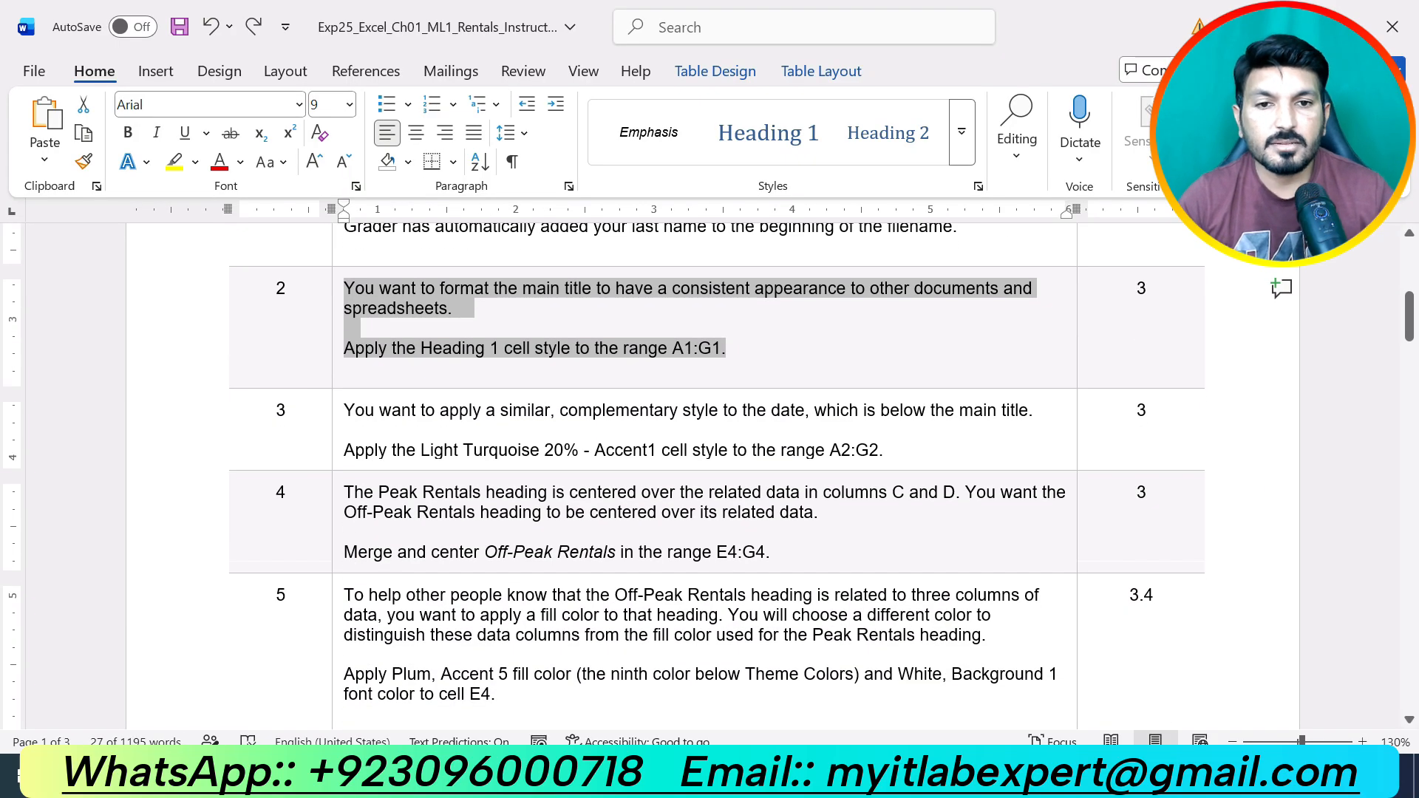
drag(896, 450, 361, 414)
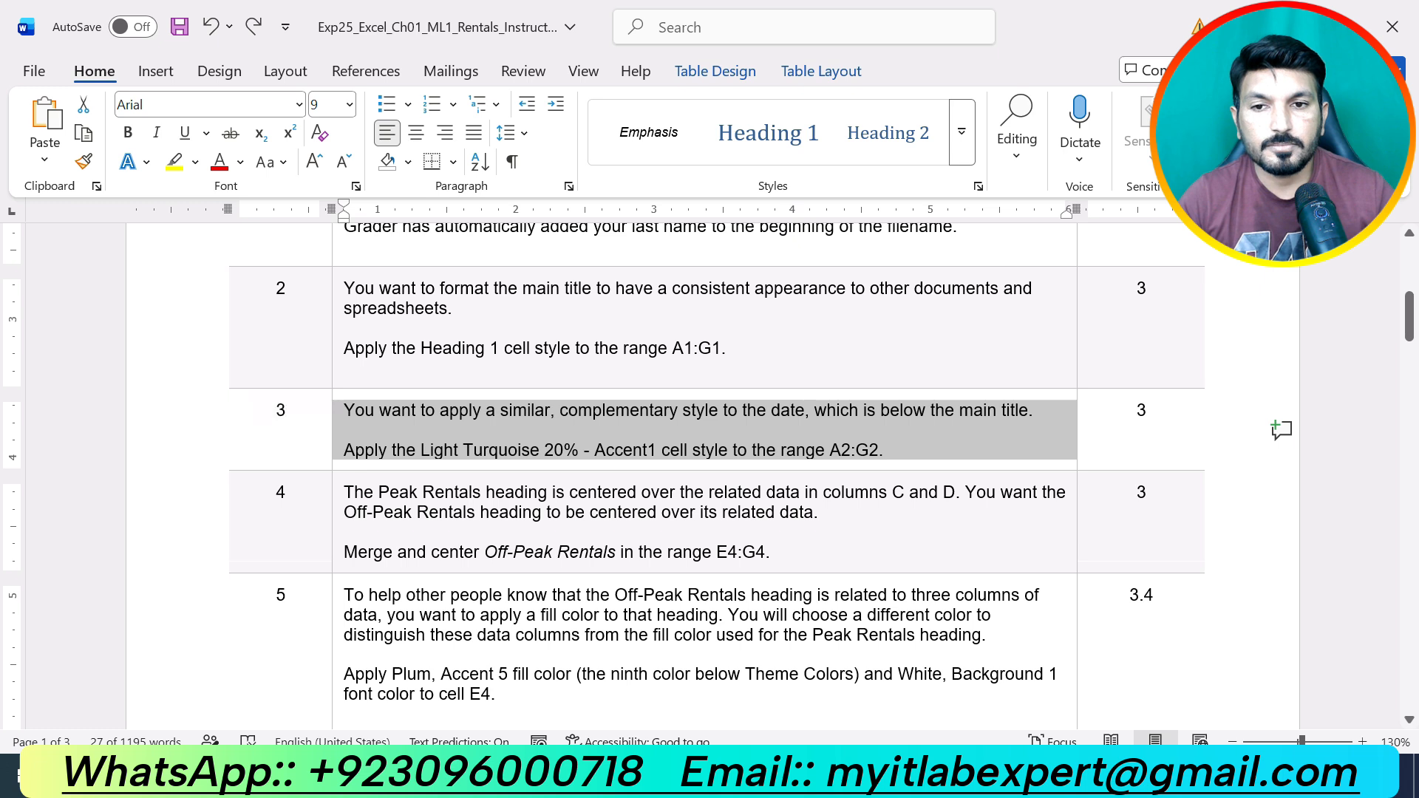
click(471, 381)
click(656, 512)
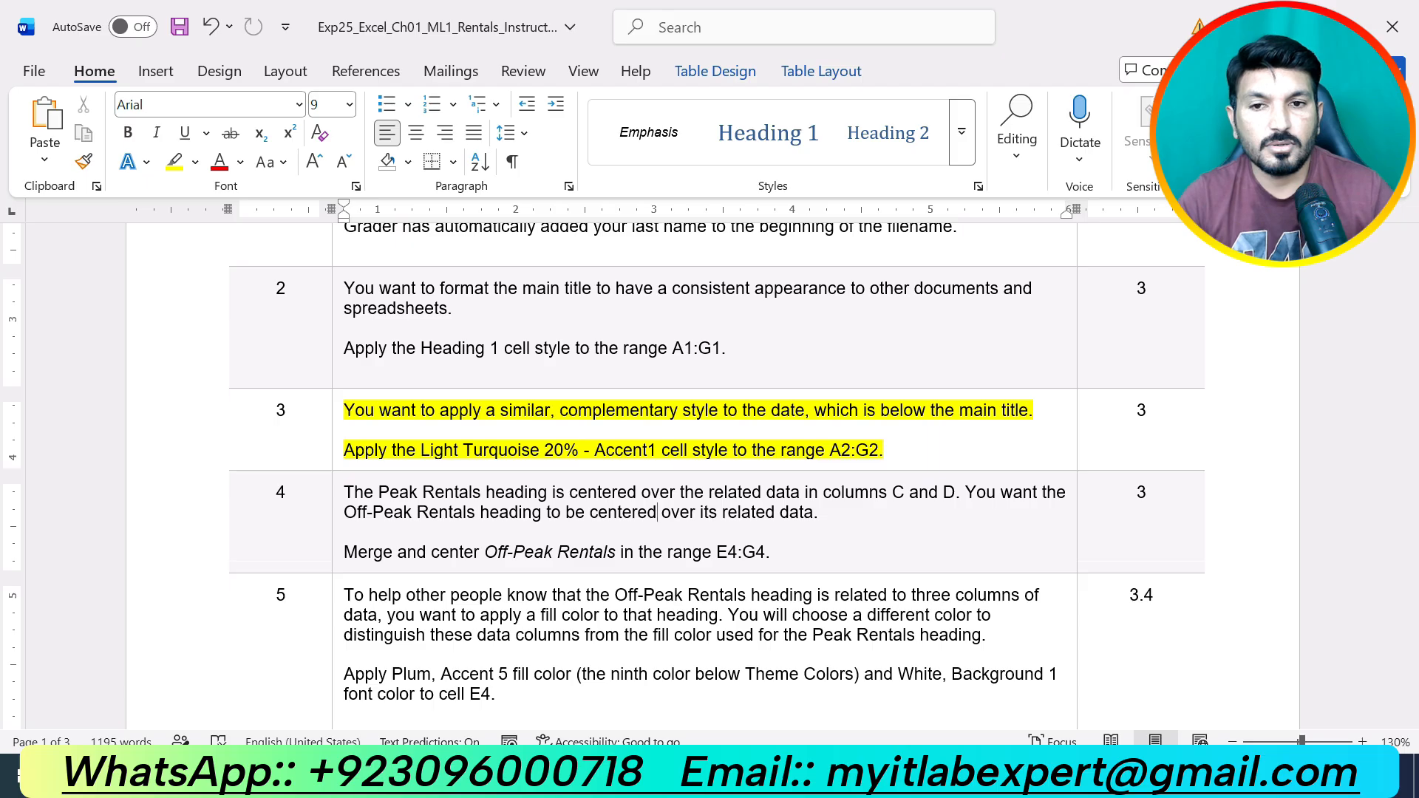
mouse_move(788, 774)
click(710, 628)
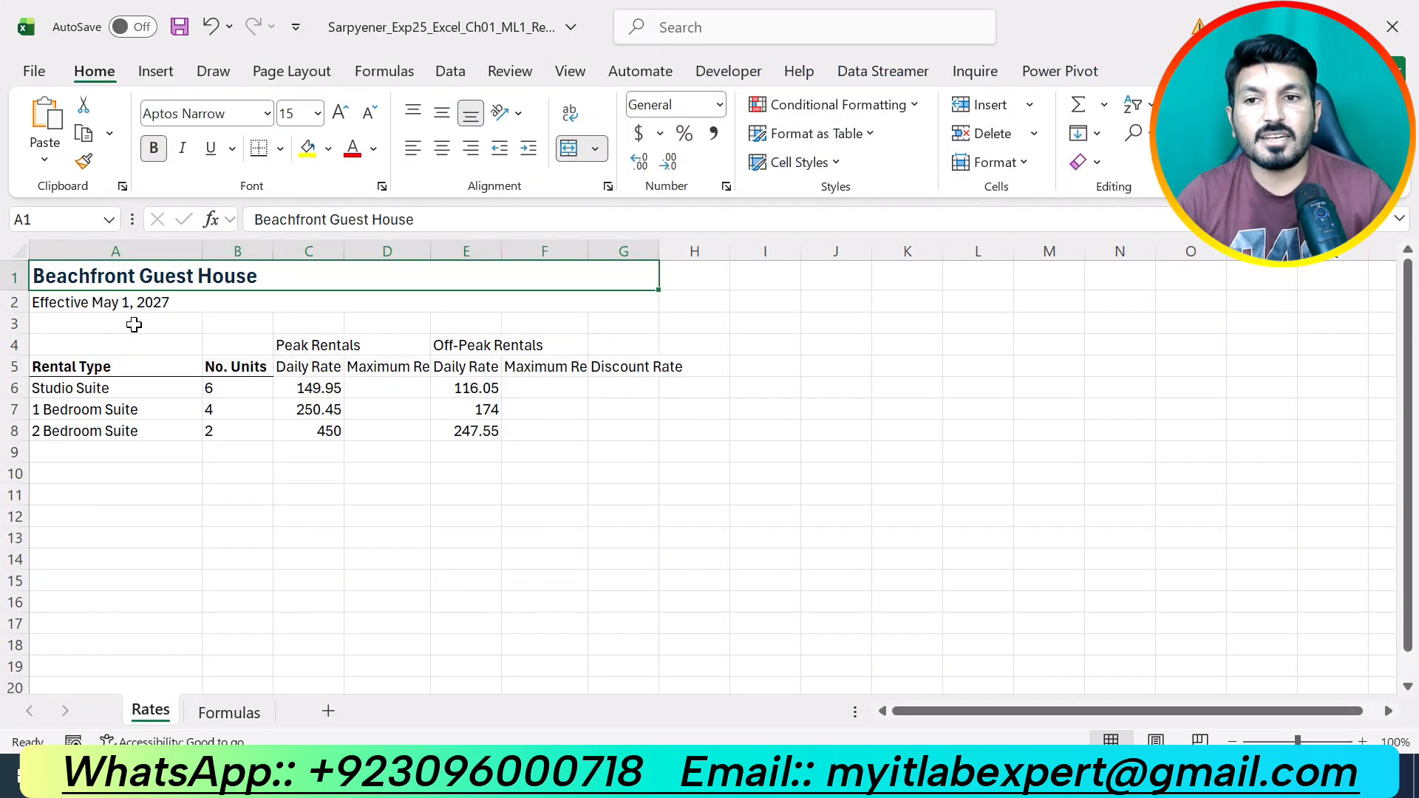
Give the Effective May 1, 2027 row the 20% - Accent1 cell style, then return to Word.
click(130, 306)
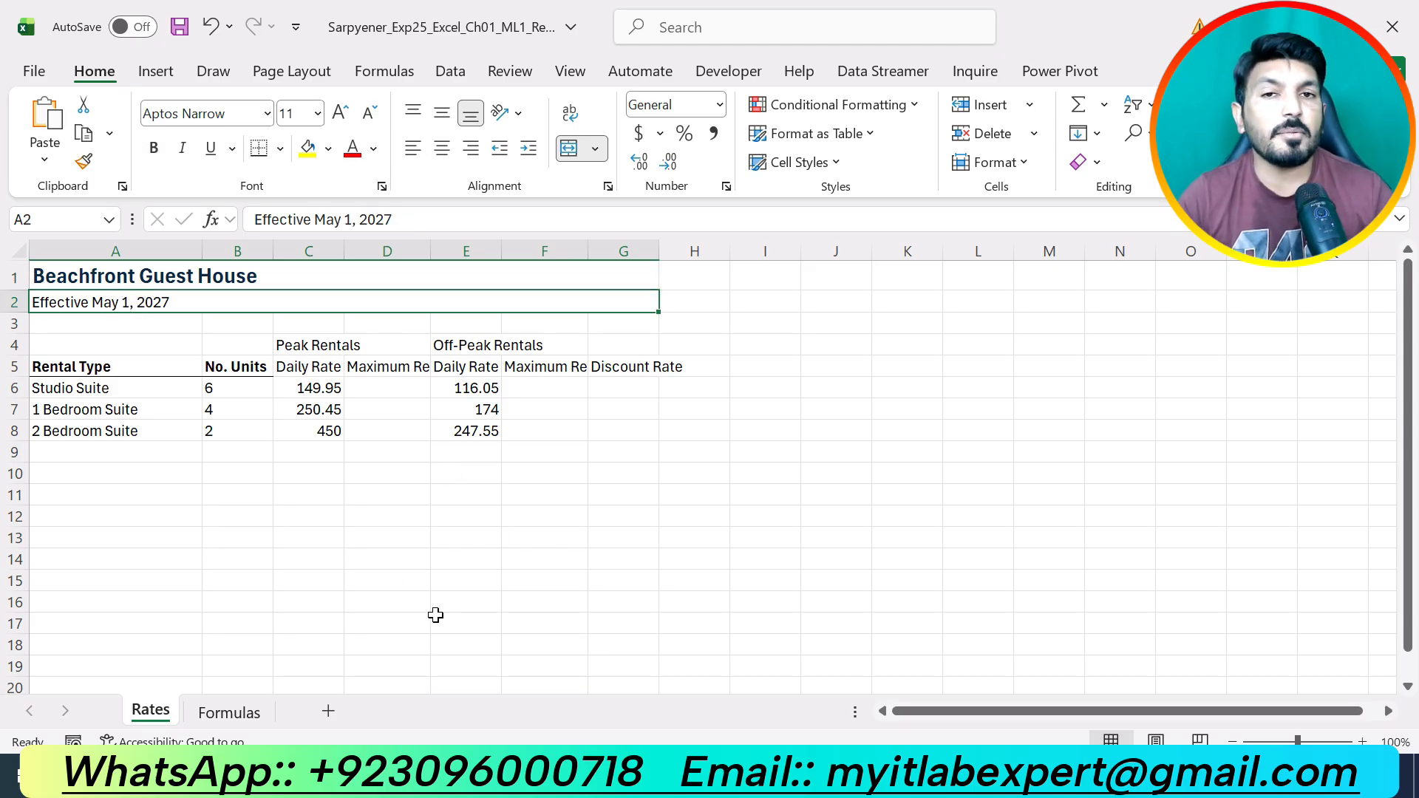
click(835, 162)
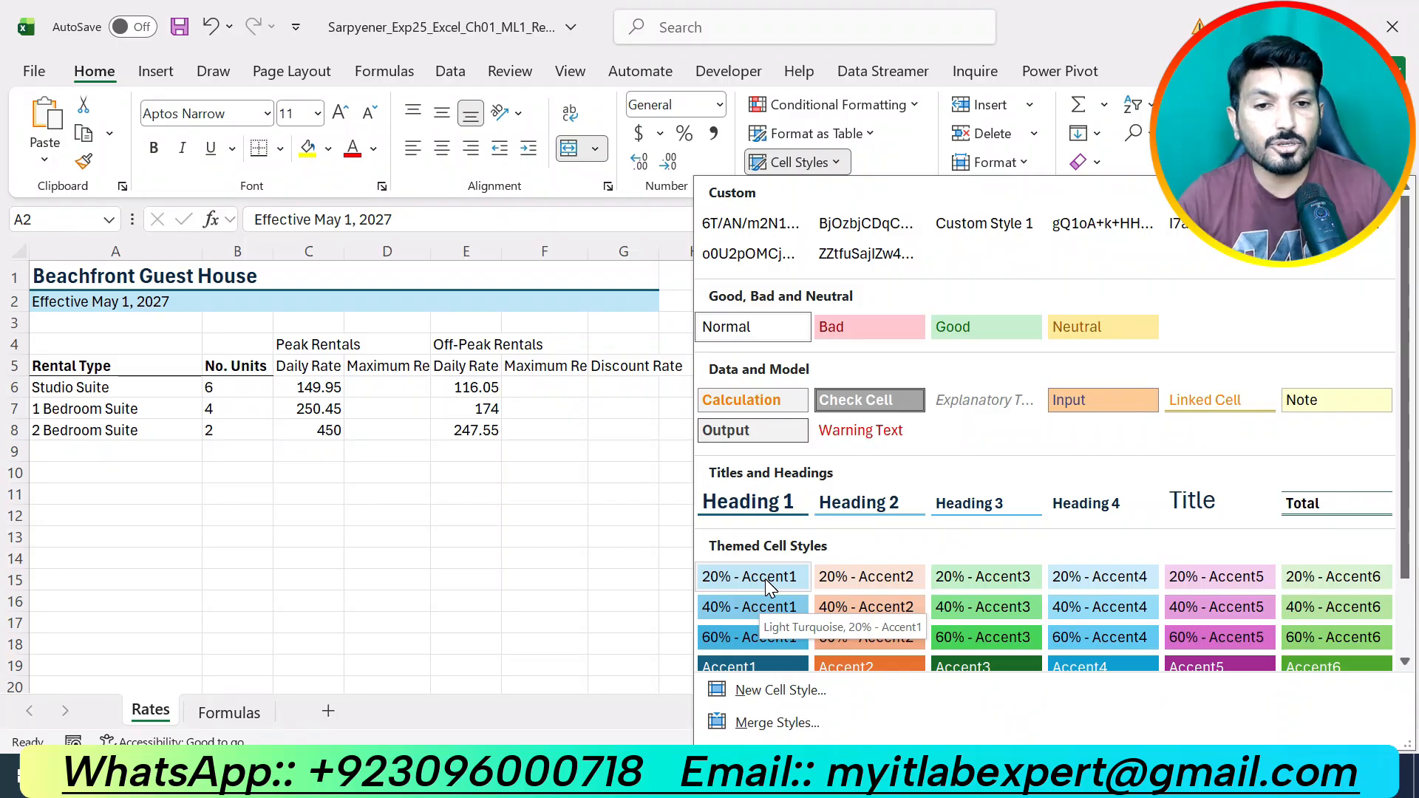
click(765, 579)
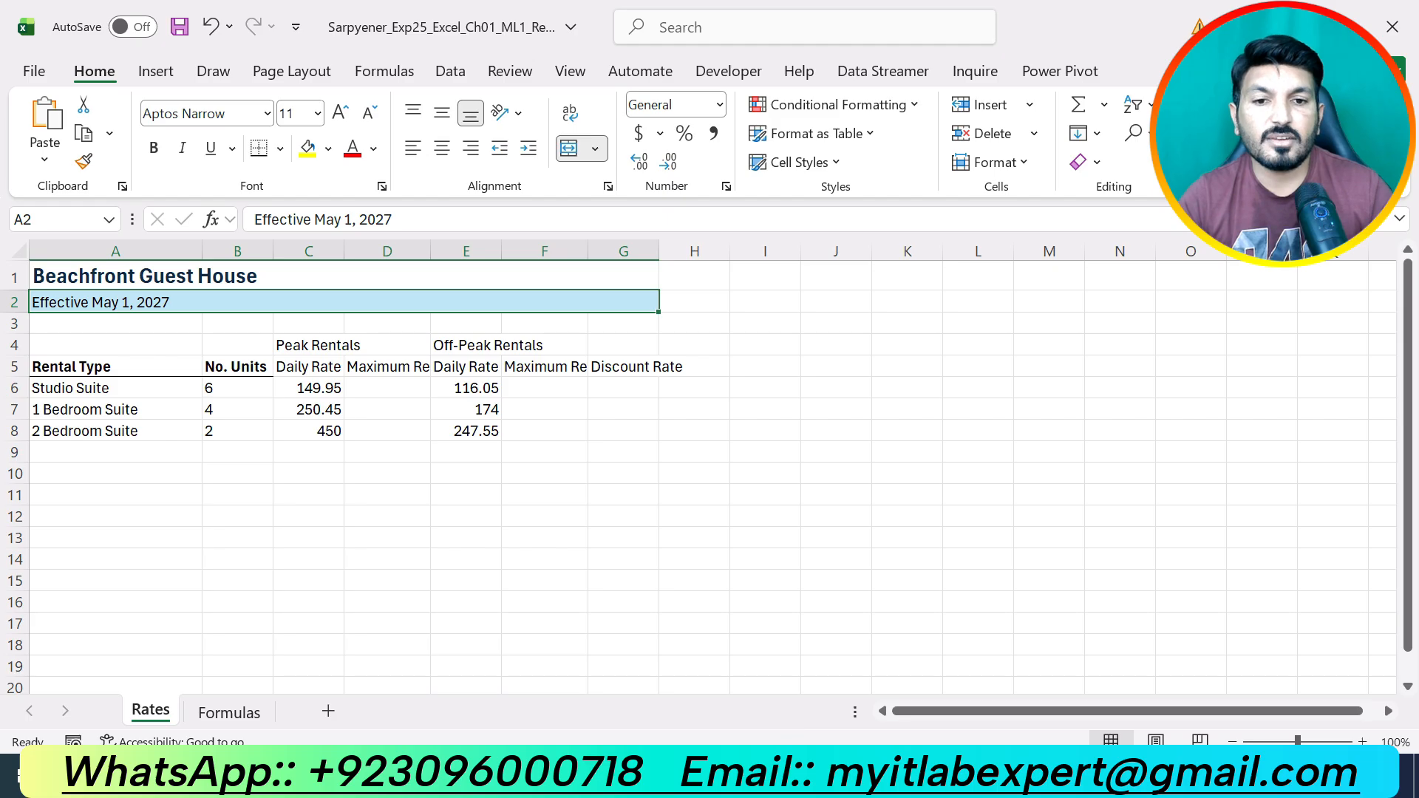
key(alt+Tab)
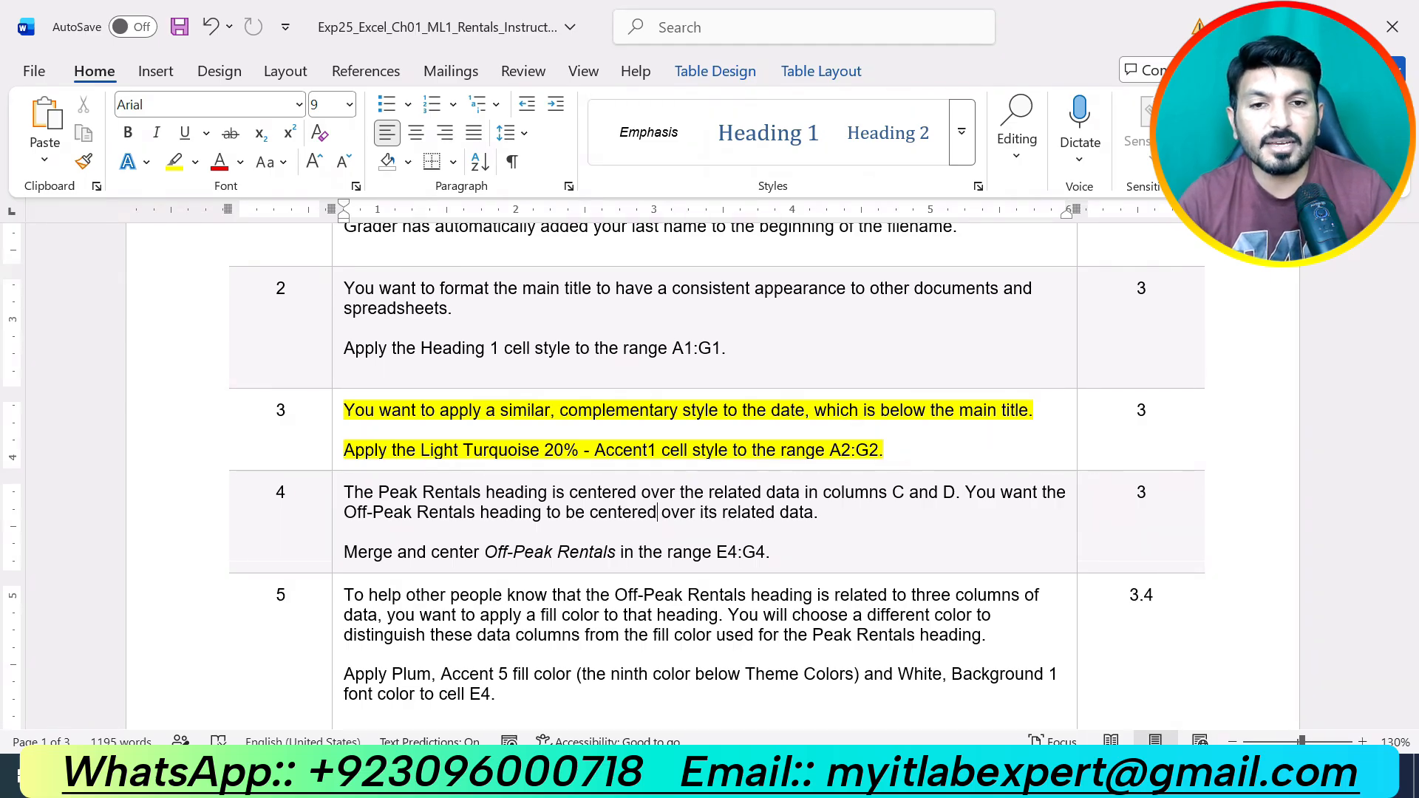
Remove step 3's highlight and highlight the step 4 merge-and-center instructions in yellow.
key(ctrl+z)
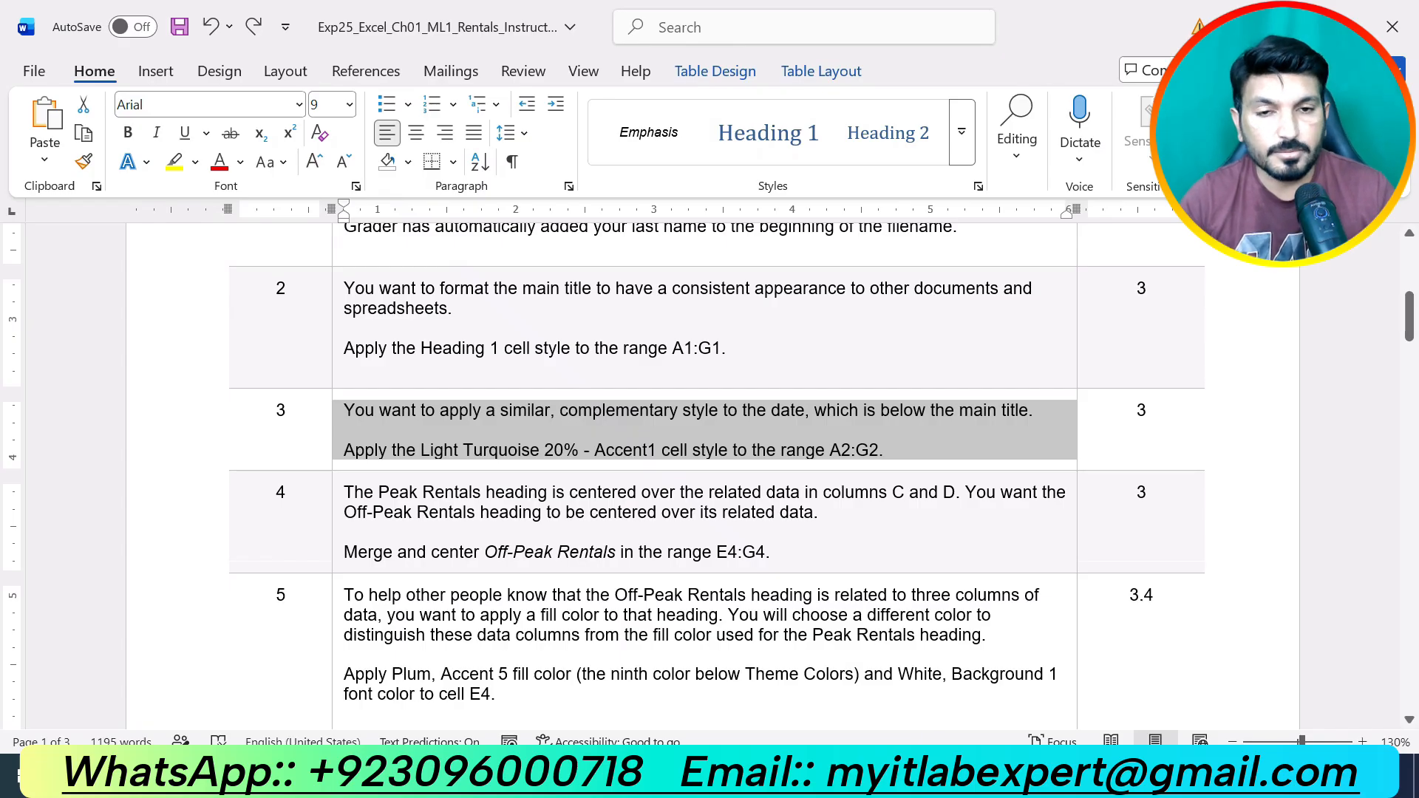
drag(771, 553, 370, 486)
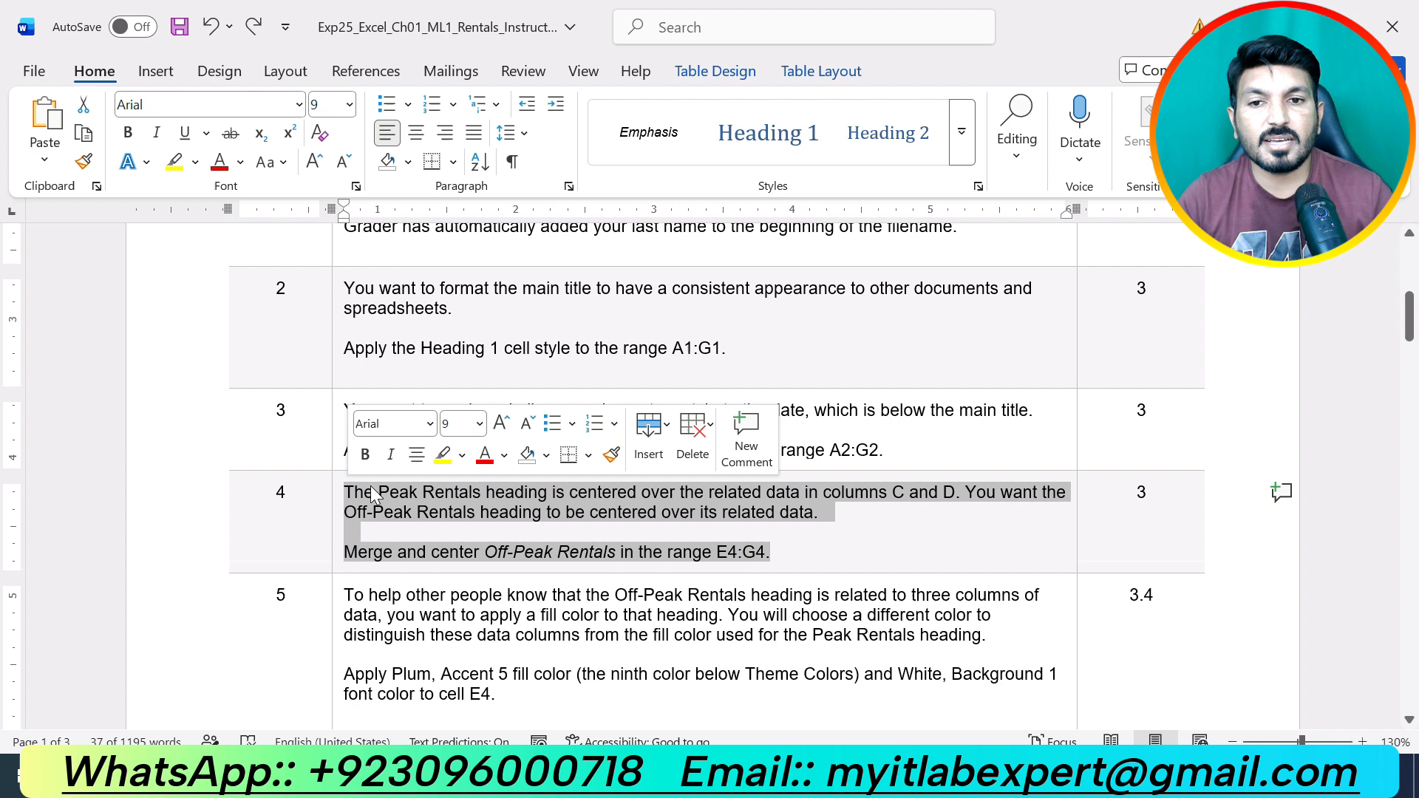
click(442, 454)
key(Left)
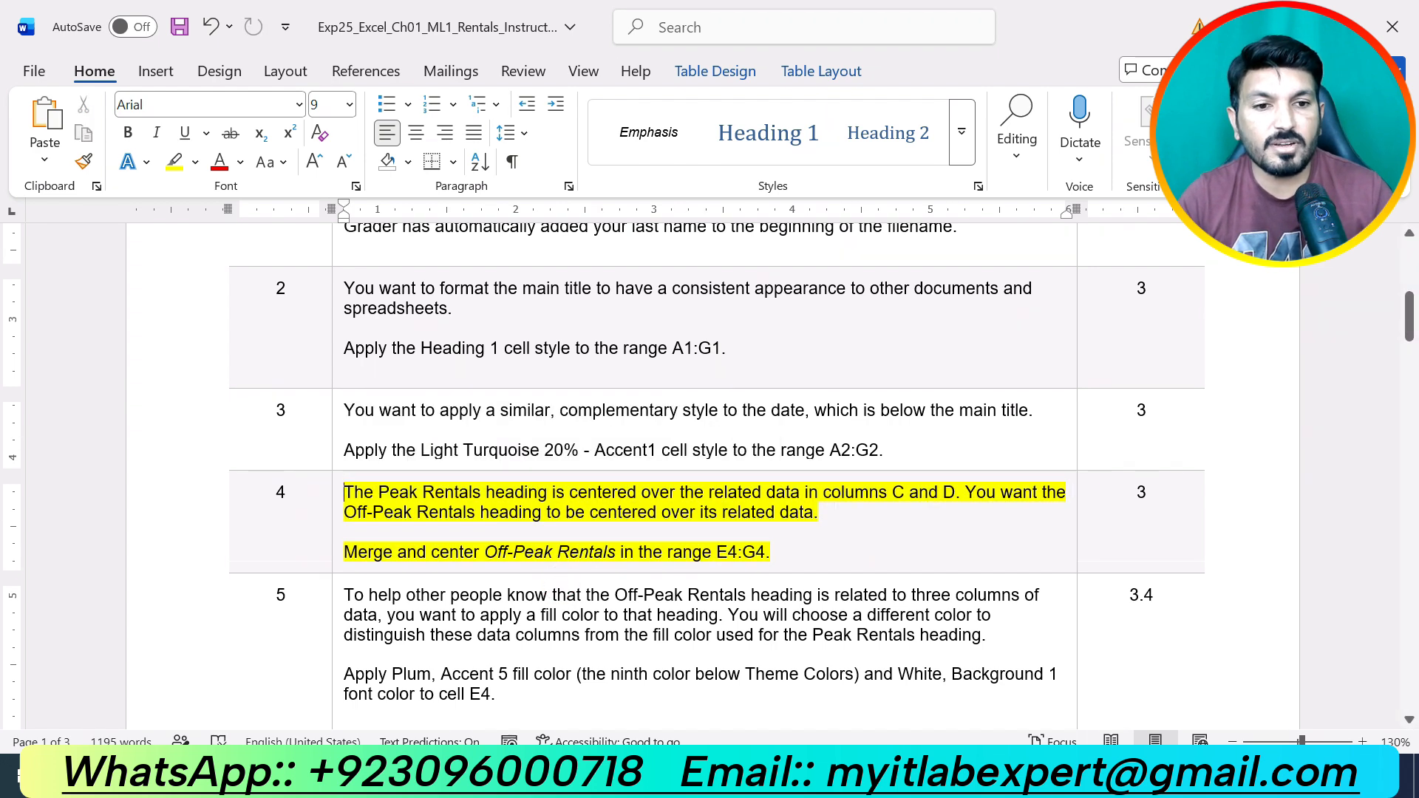
Delete a stray bracket typed after E4:G4 and return to the Excel workbook.
click(776, 555)
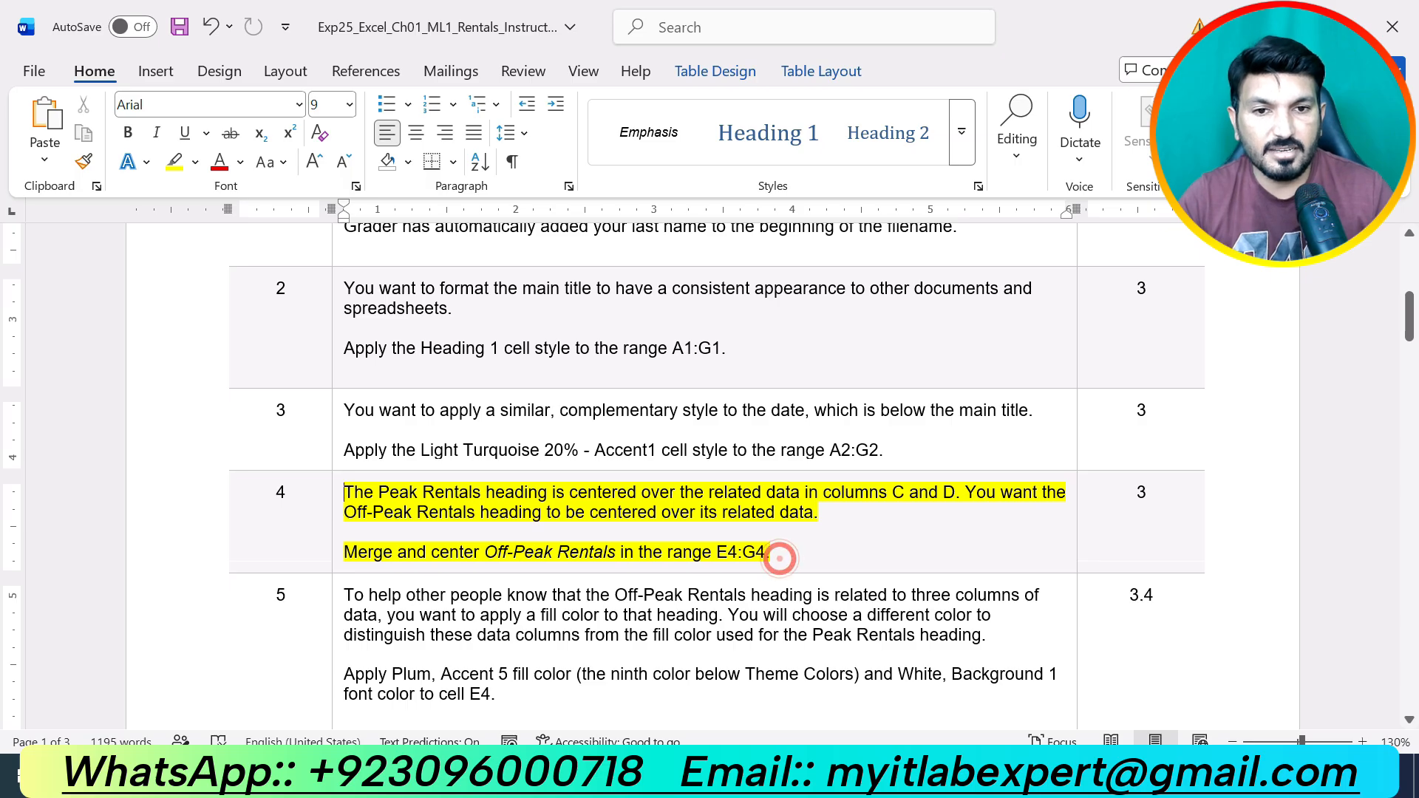
click(780, 558)
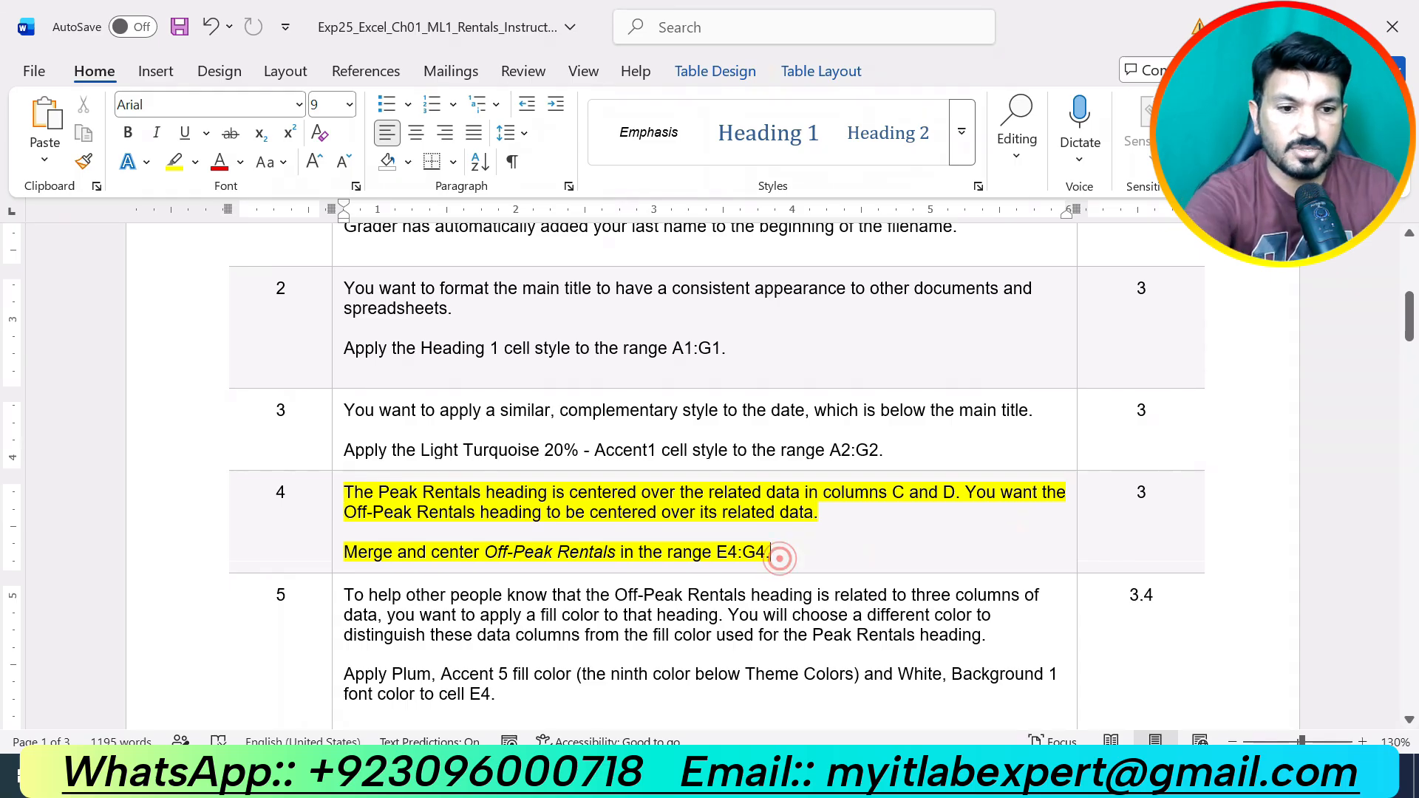
text(])
key(BackSpace)
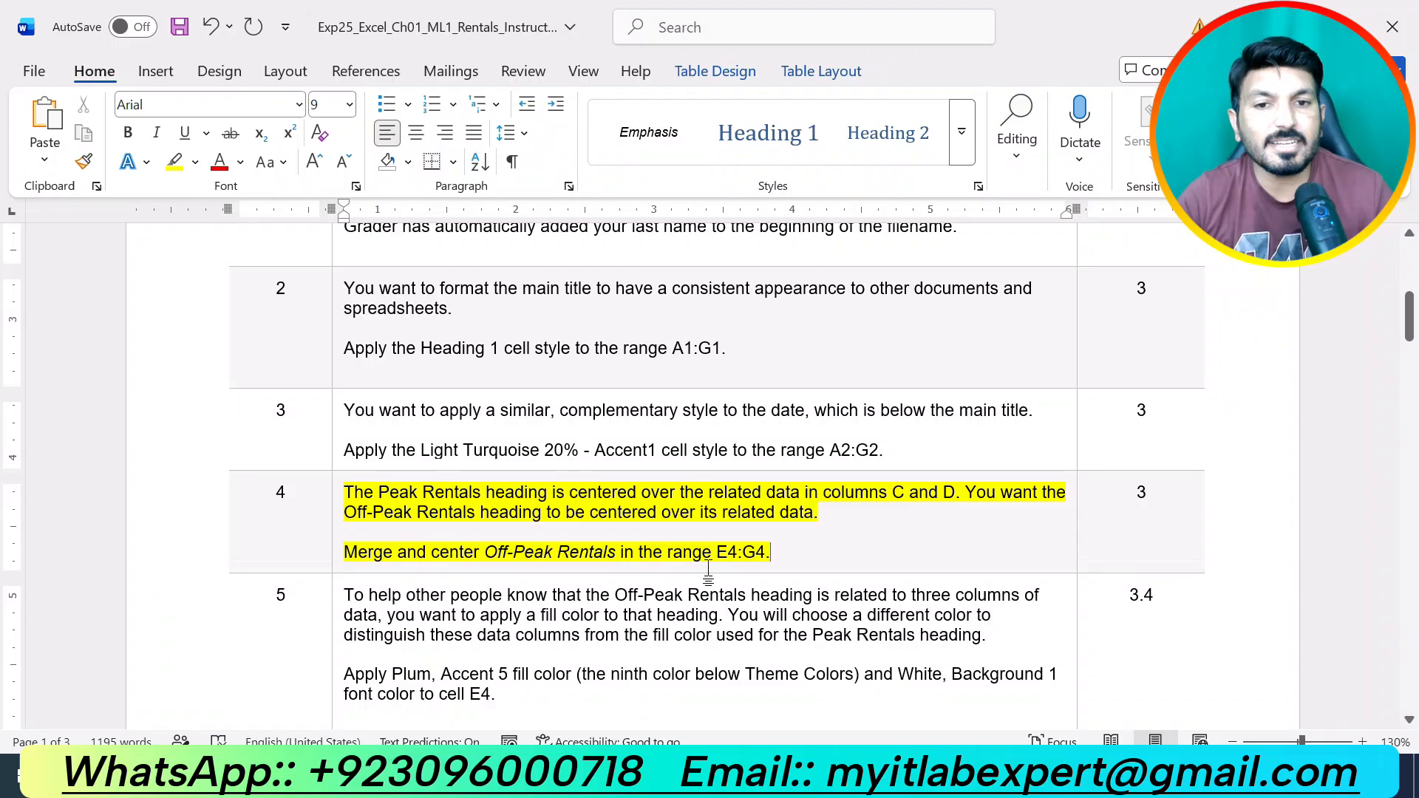
click(789, 775)
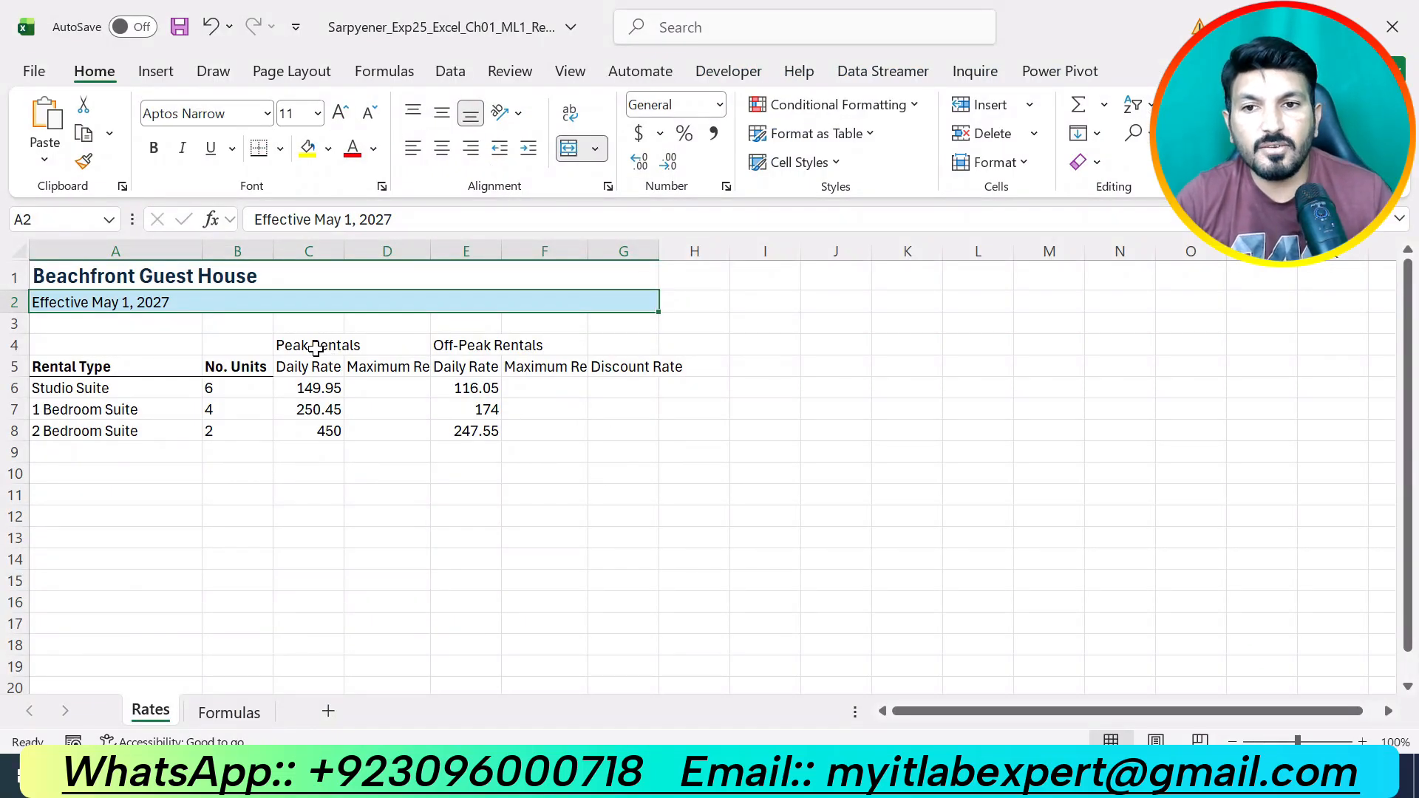
Select E4:G4 and use Merge & Center on the Off-Peak Rentals heading.
drag(456, 342, 614, 348)
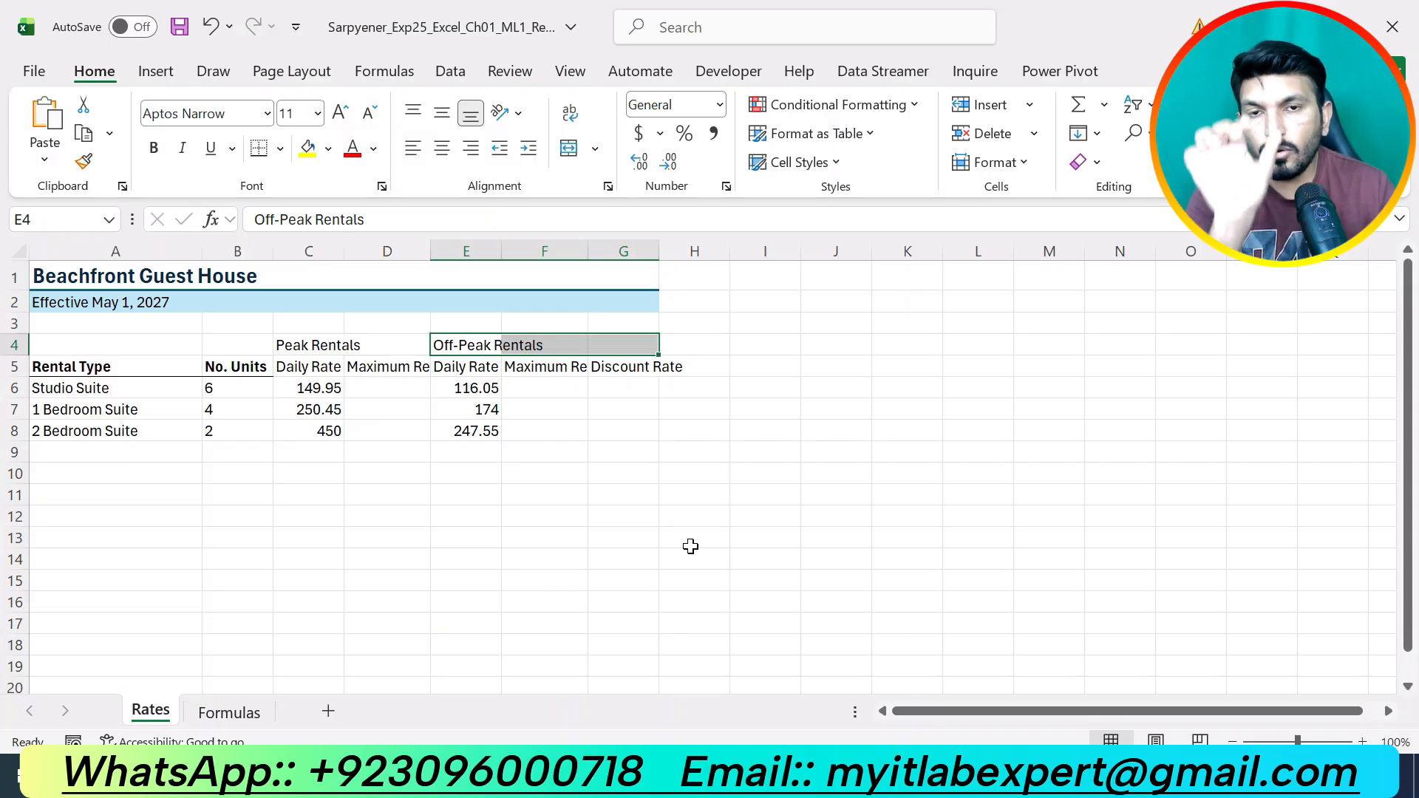
drag(468, 372, 647, 428)
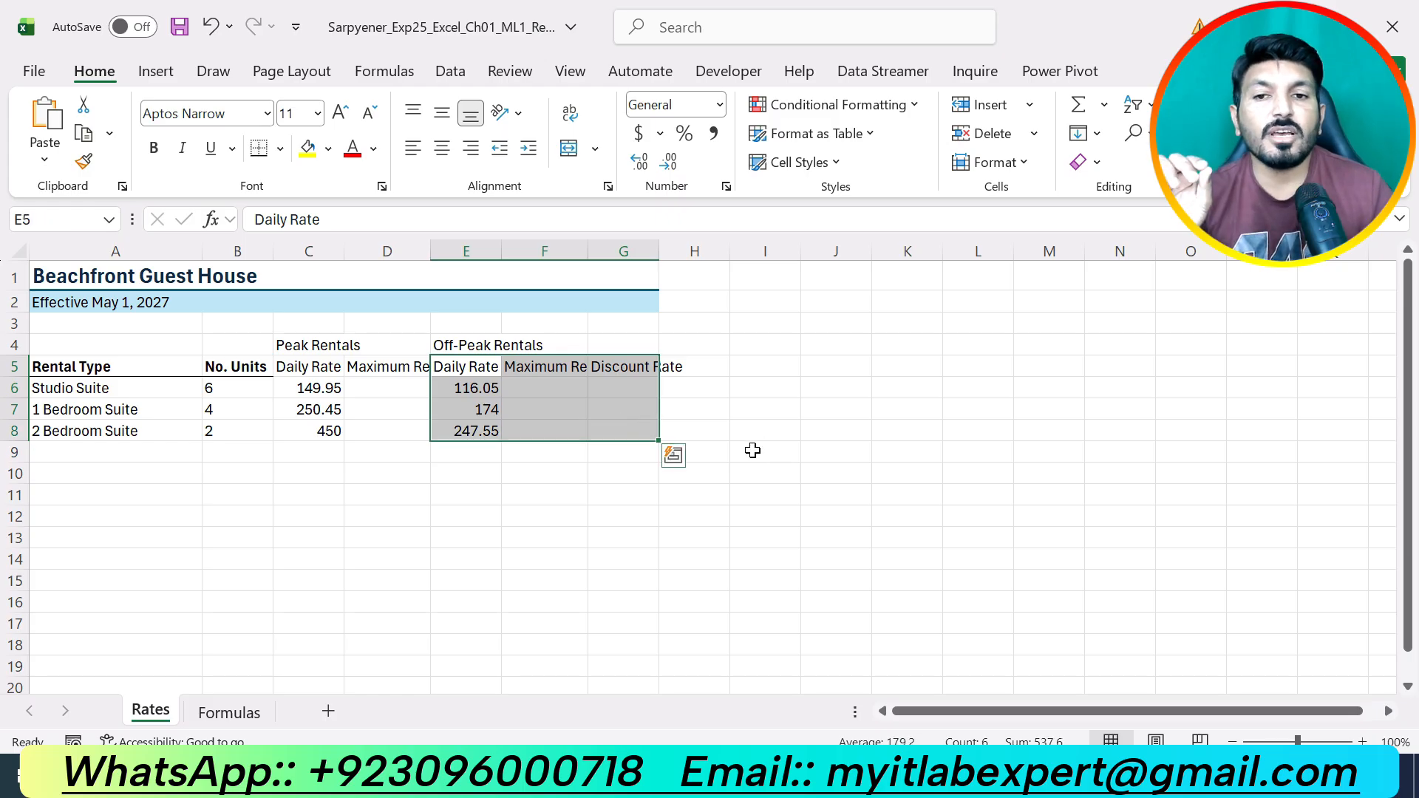
click(455, 345)
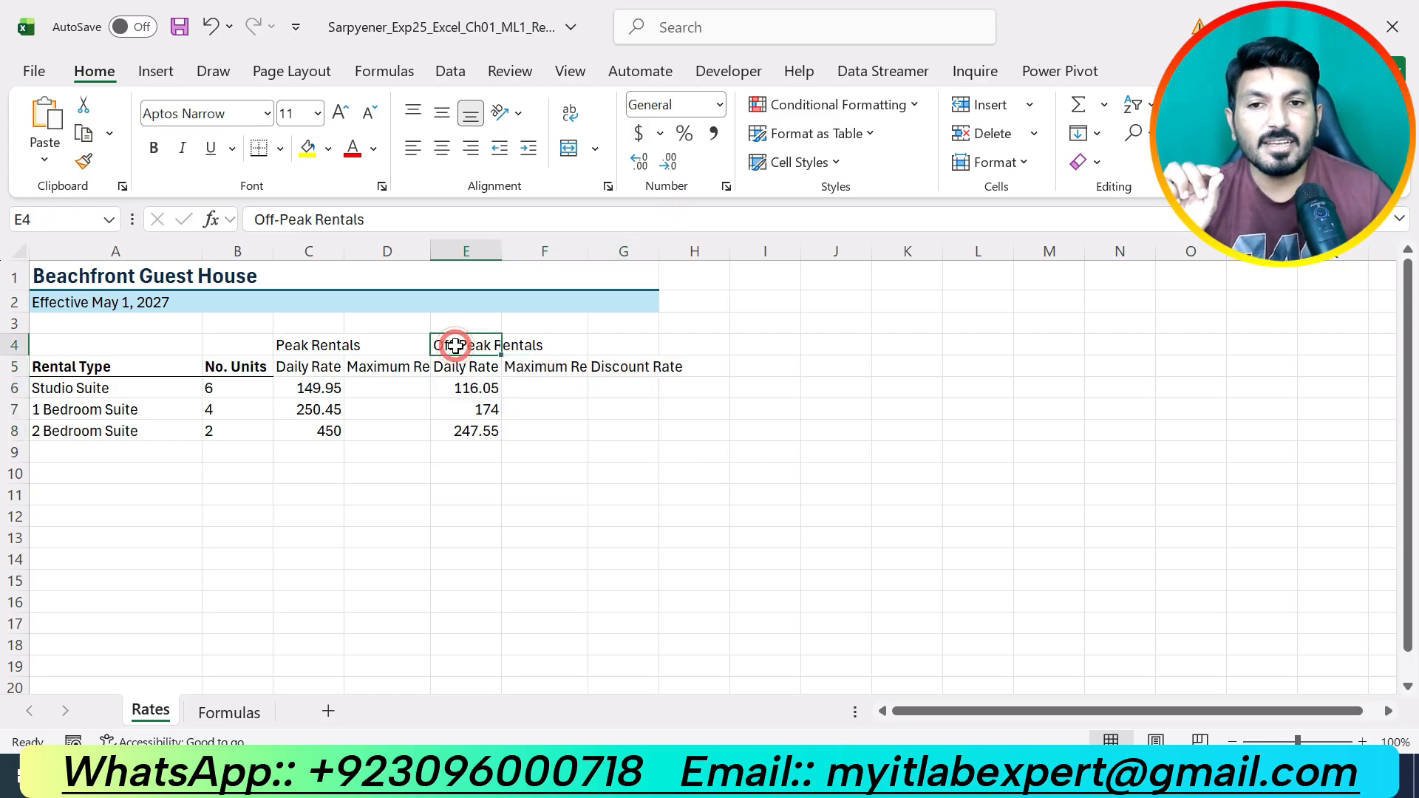
drag(455, 345, 645, 347)
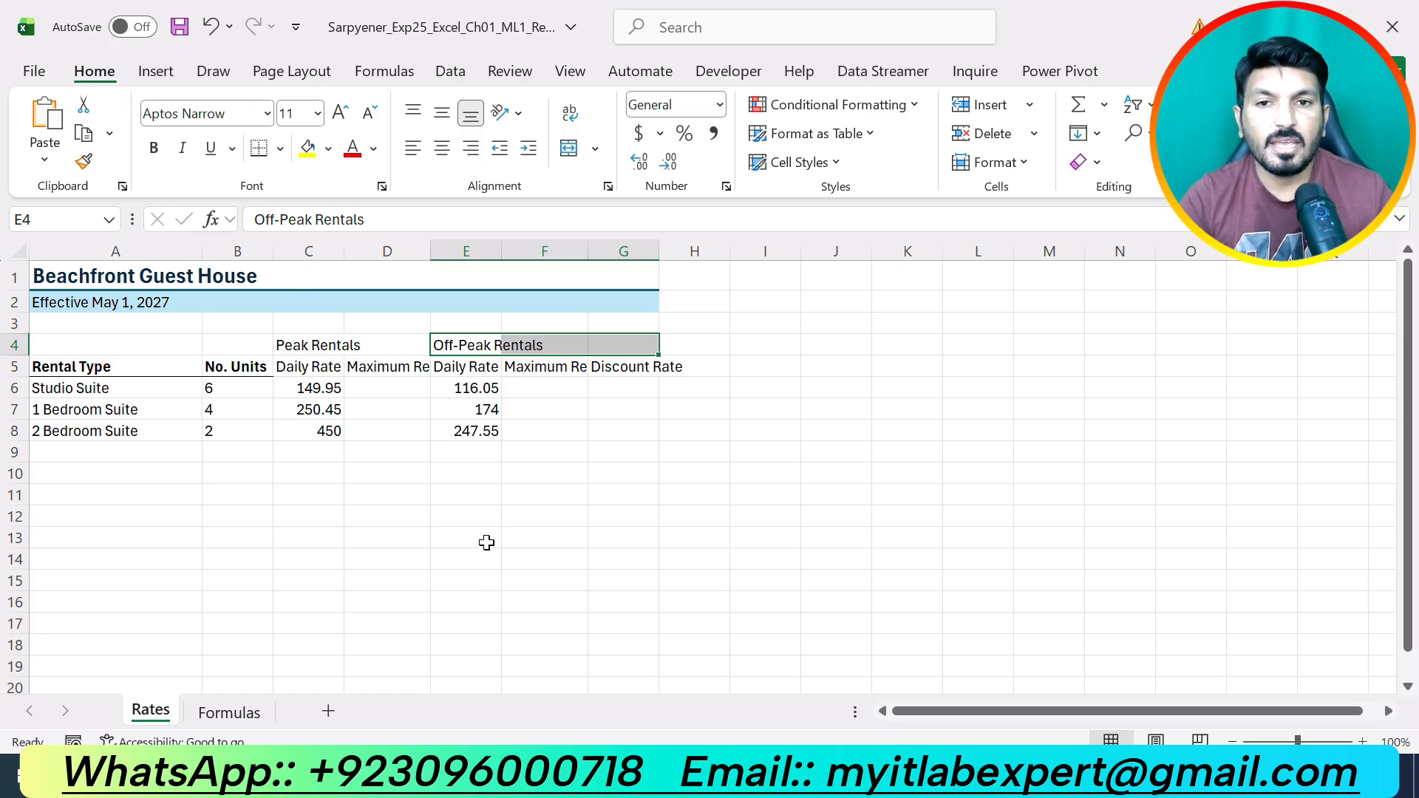
click(596, 148)
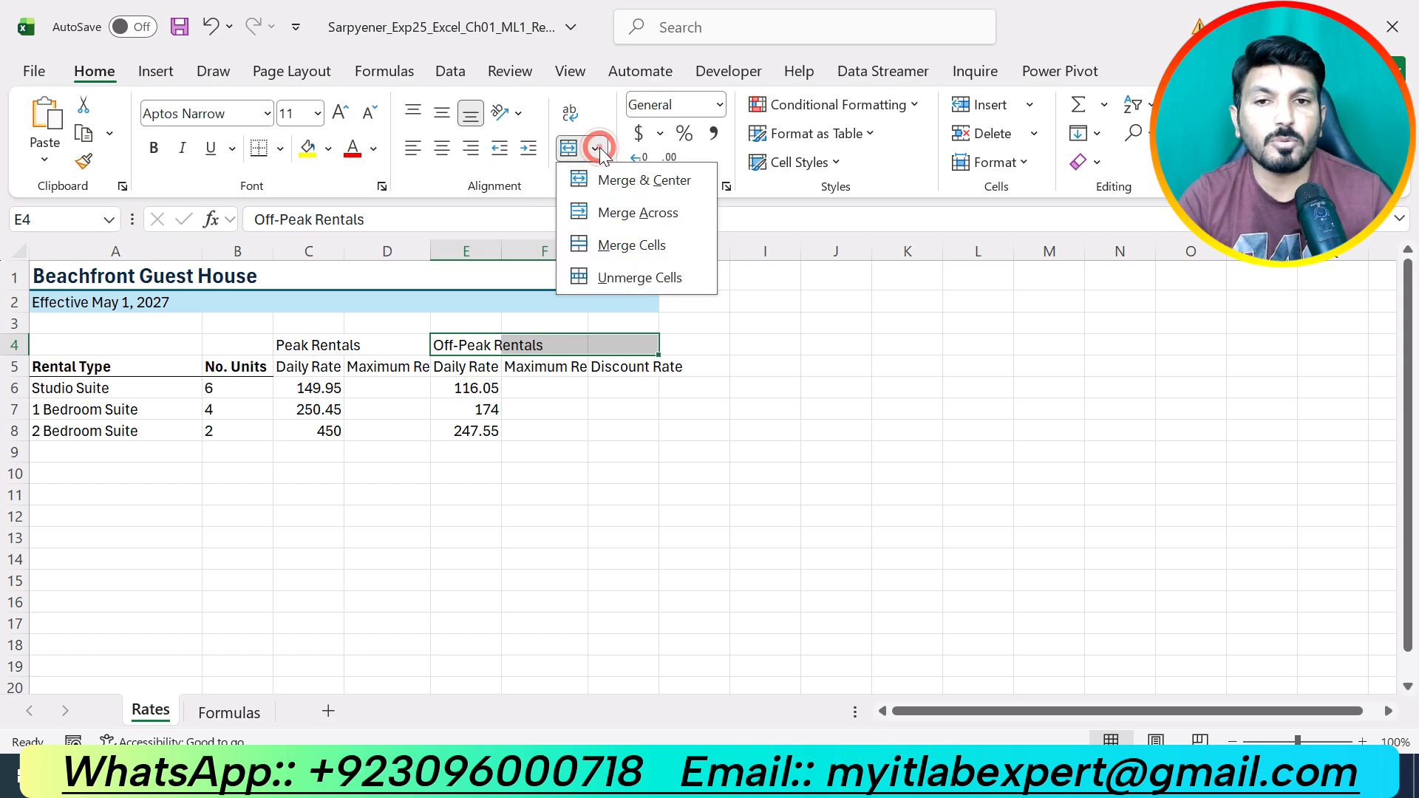
click(648, 185)
click(634, 495)
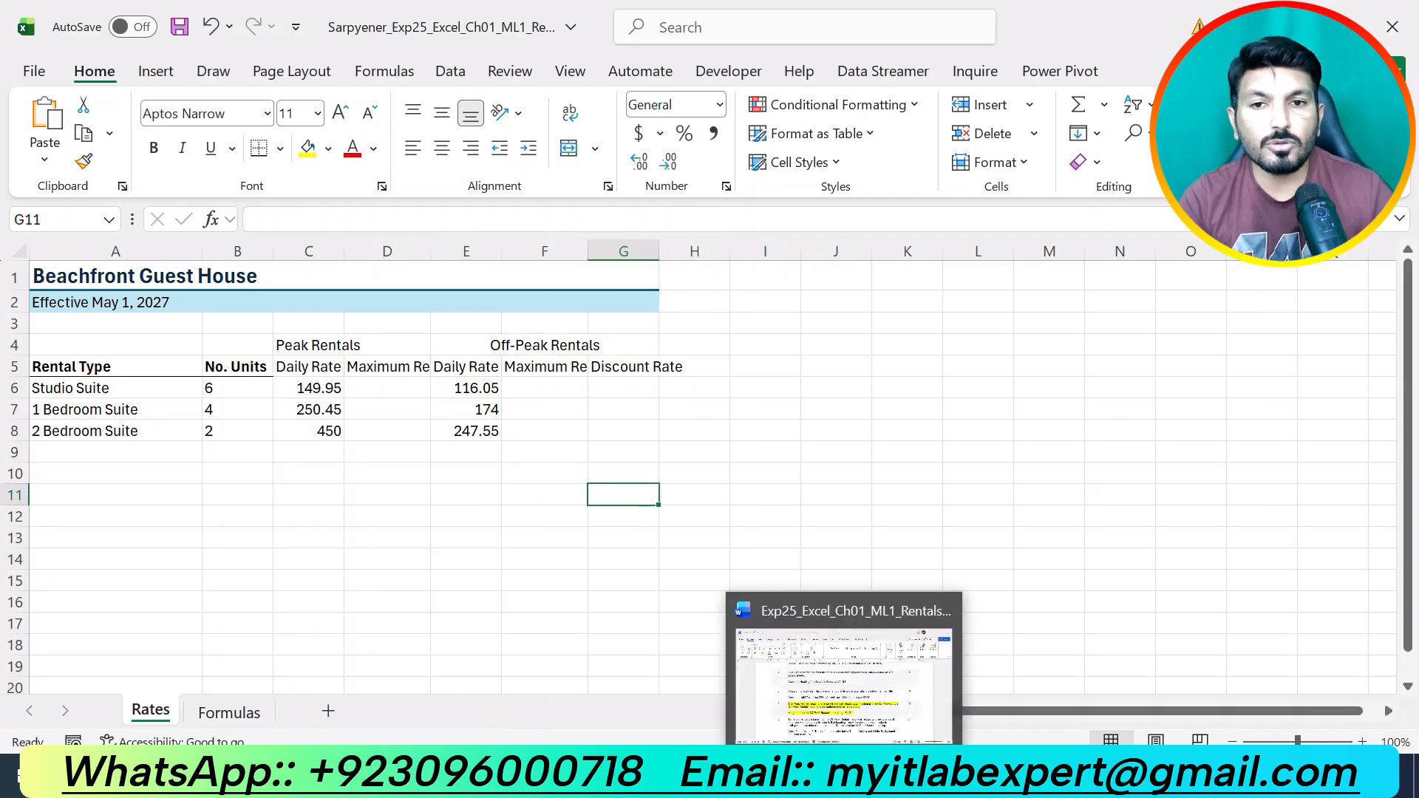
In Word, undo step 4's highlight and highlight step 5's Plum fill instructions in yellow, then return to Excel.
click(844, 778)
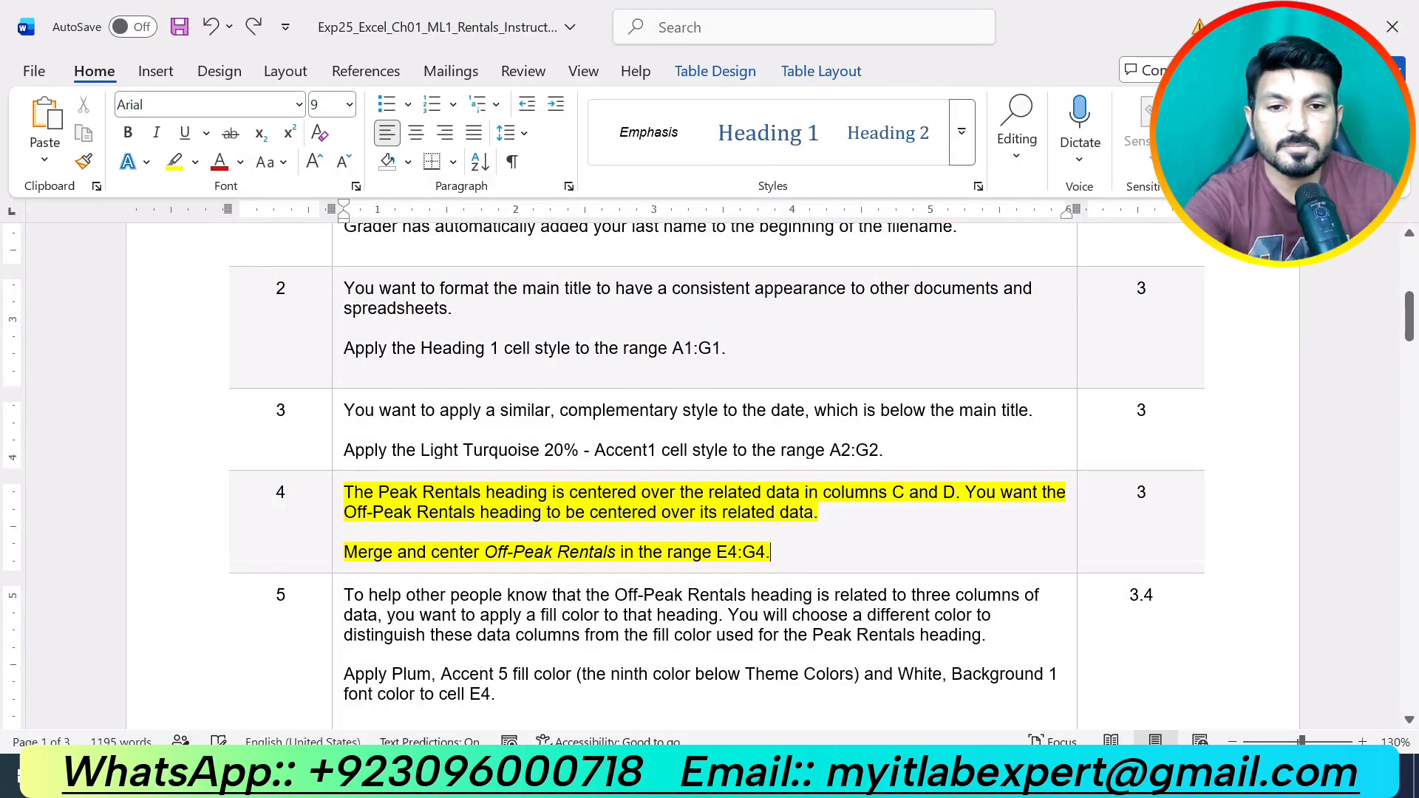
key(ctrl+z)
key(ctrl+z)
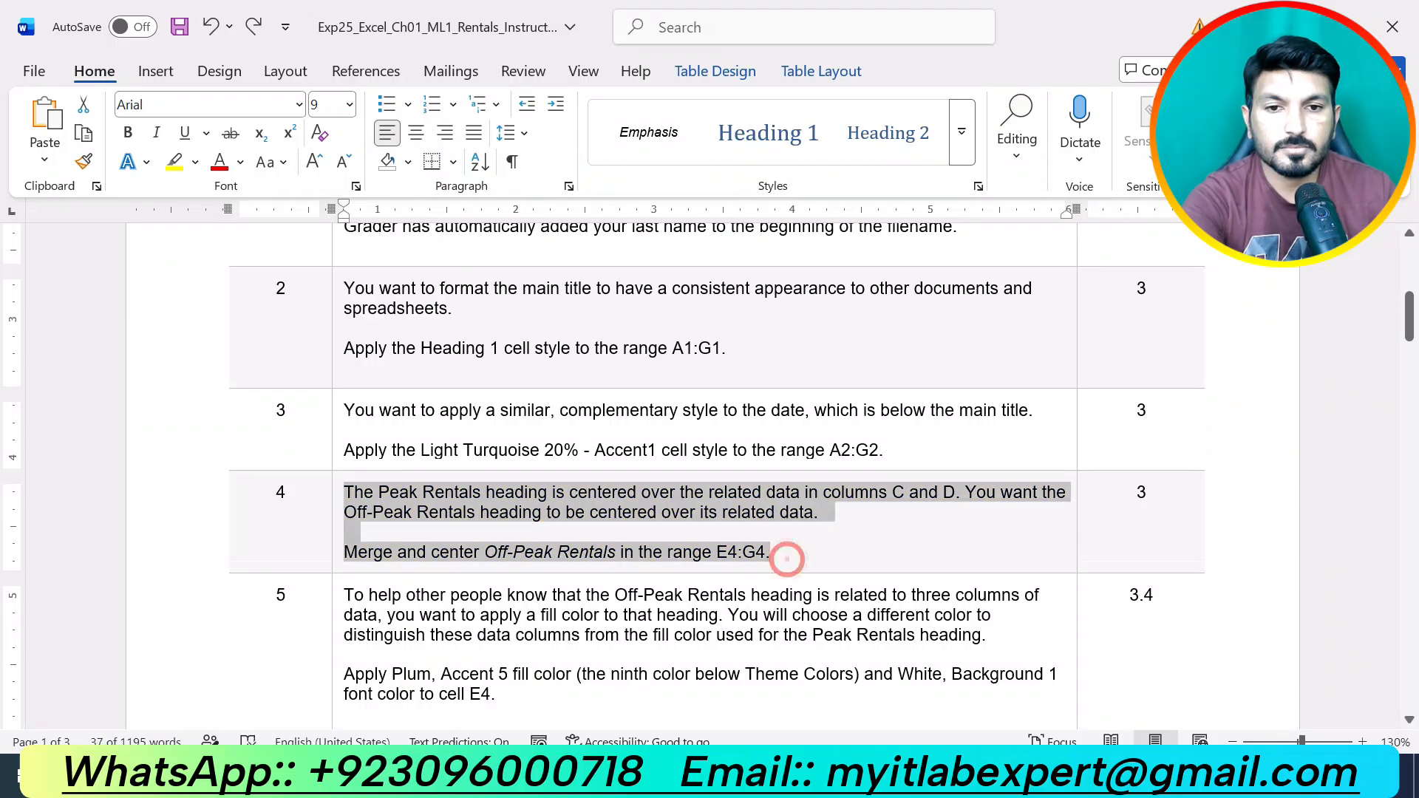
click(788, 558)
scroll(576, 484, down, 3)
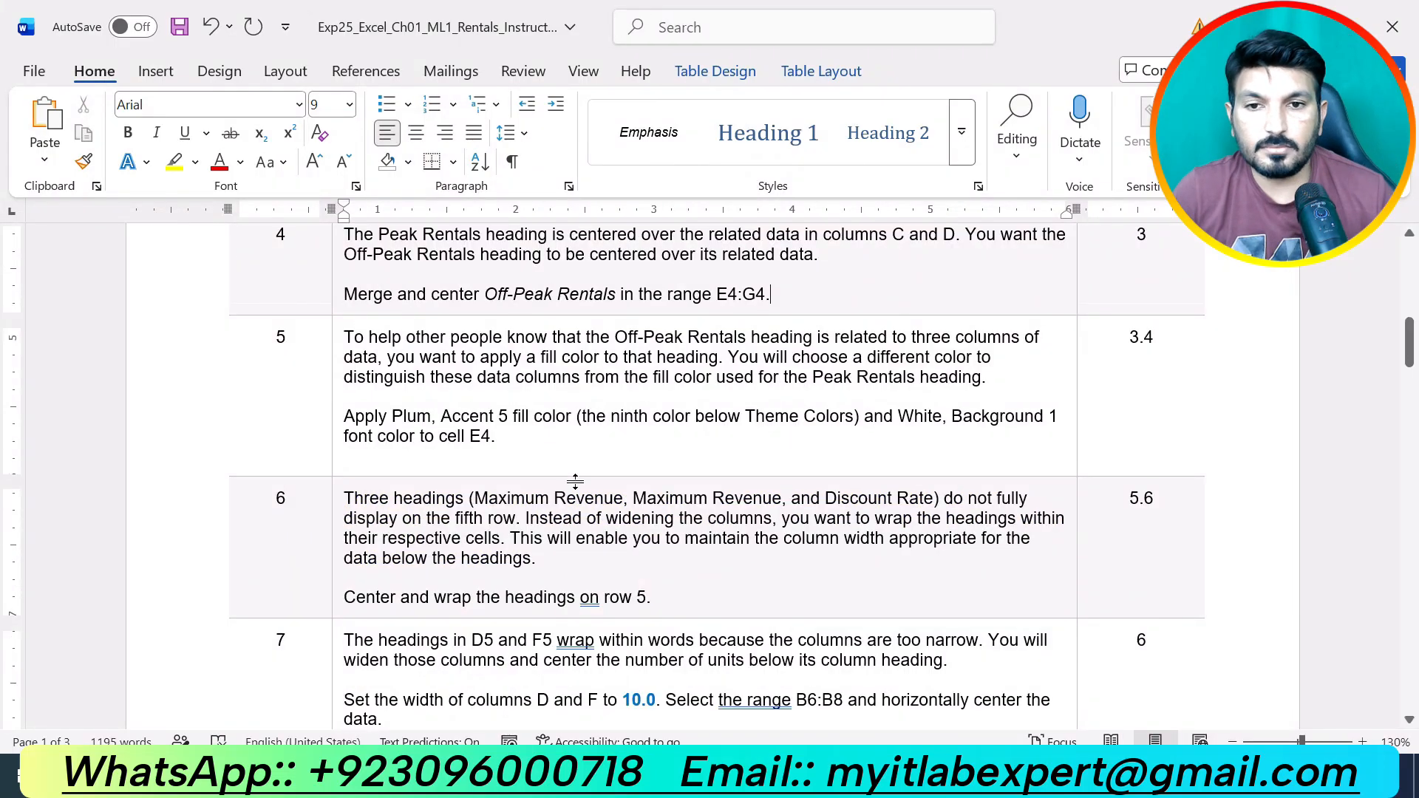
drag(521, 442, 492, 353)
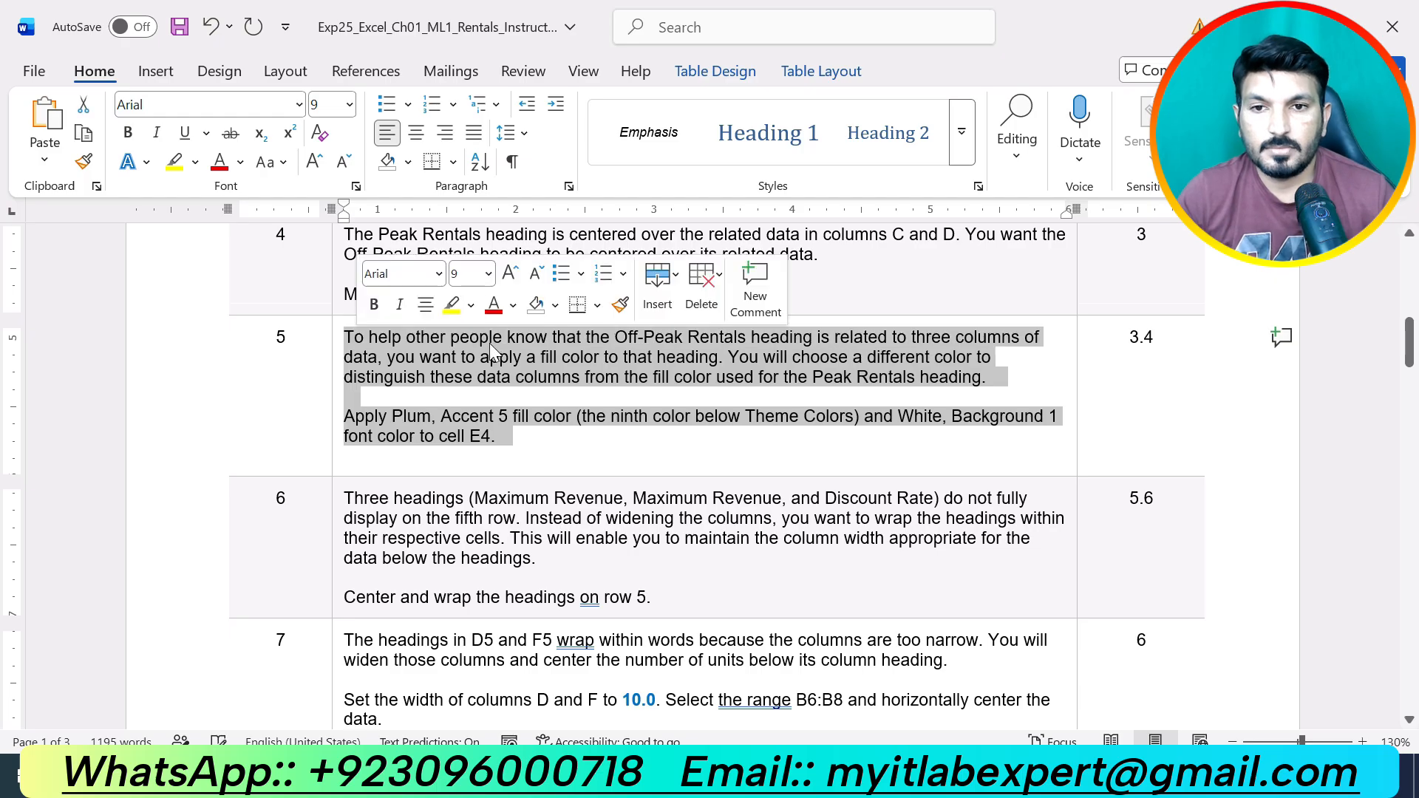
click(451, 304)
click(528, 450)
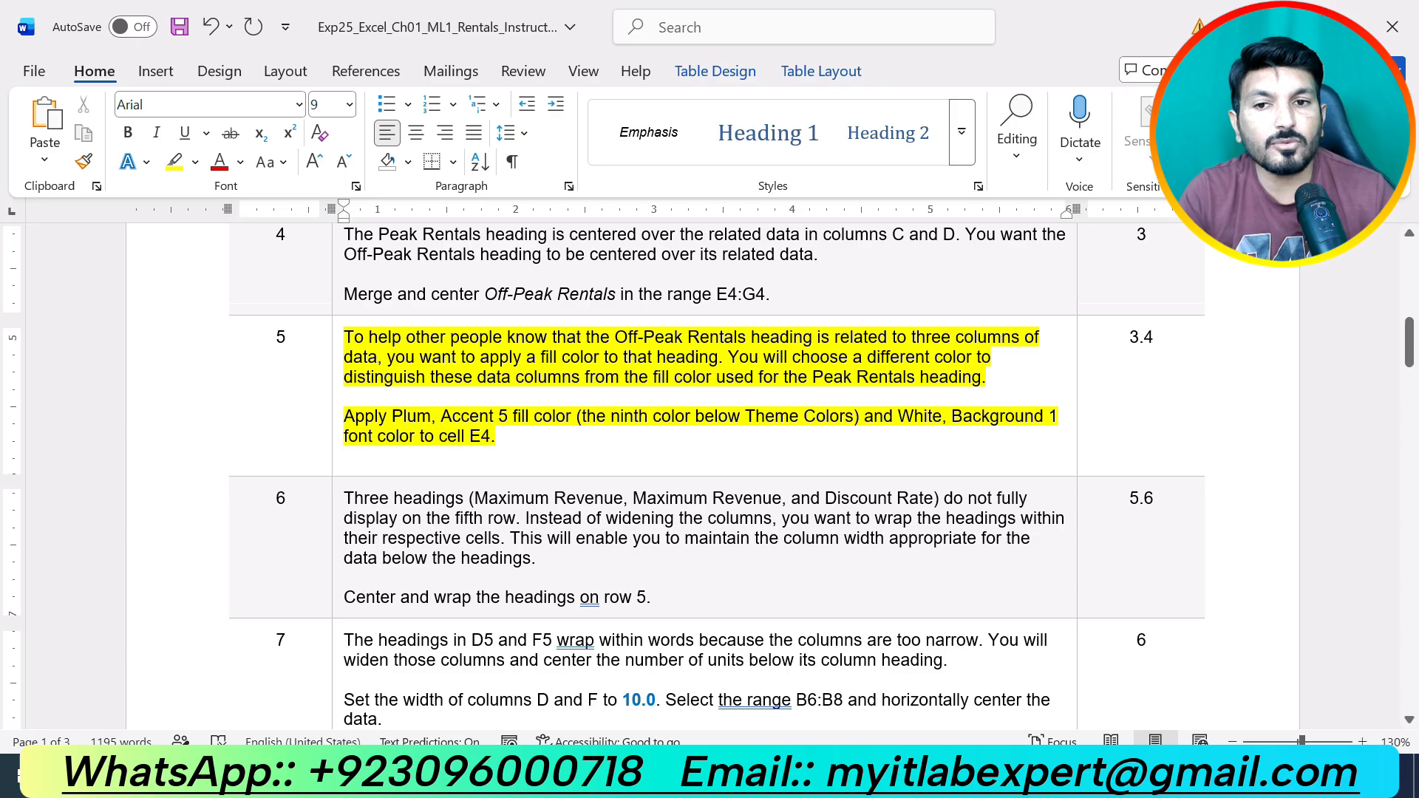
click(788, 776)
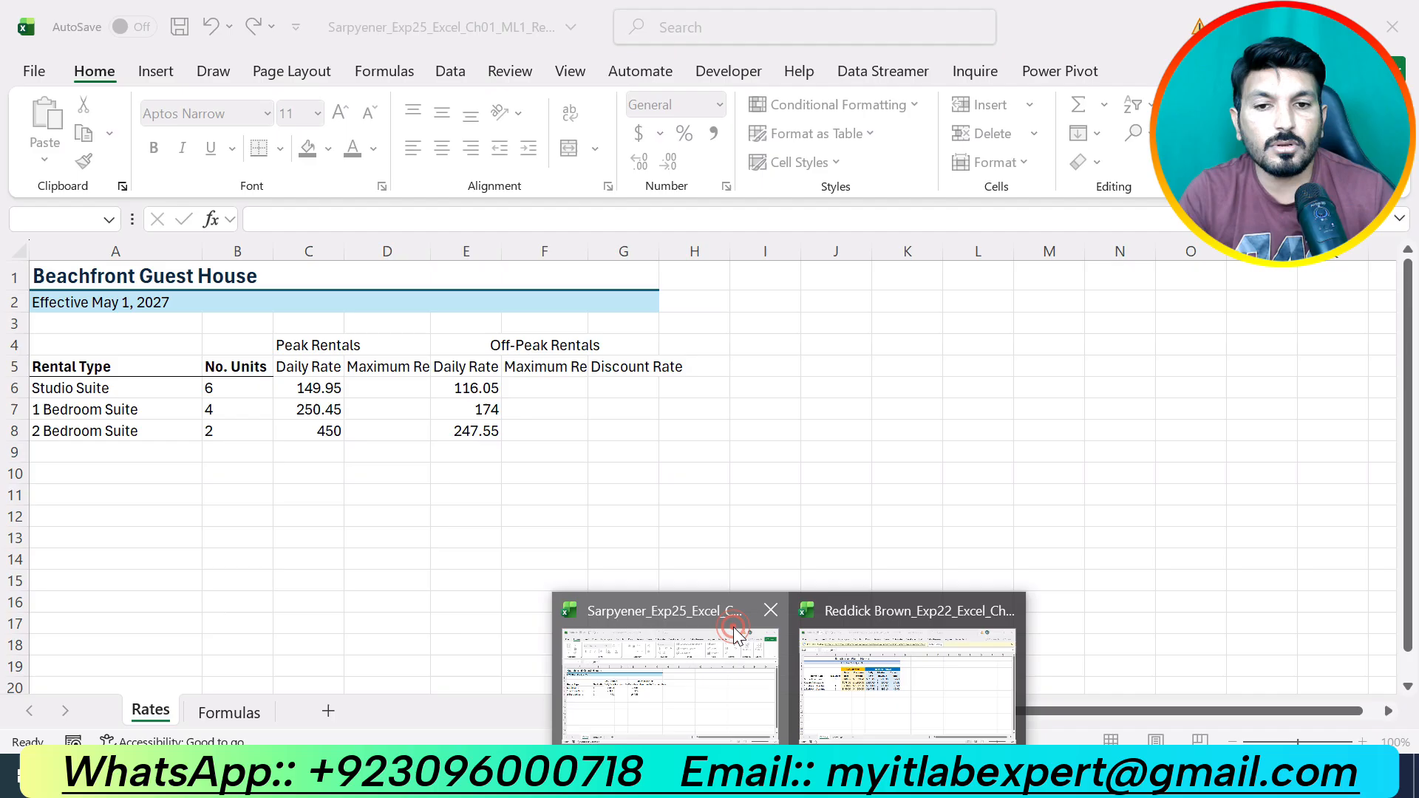
Give E4's merged Off-Peak Rentals heading a Plum, Accent 5 fill and White, Background 1 text.
click(765, 647)
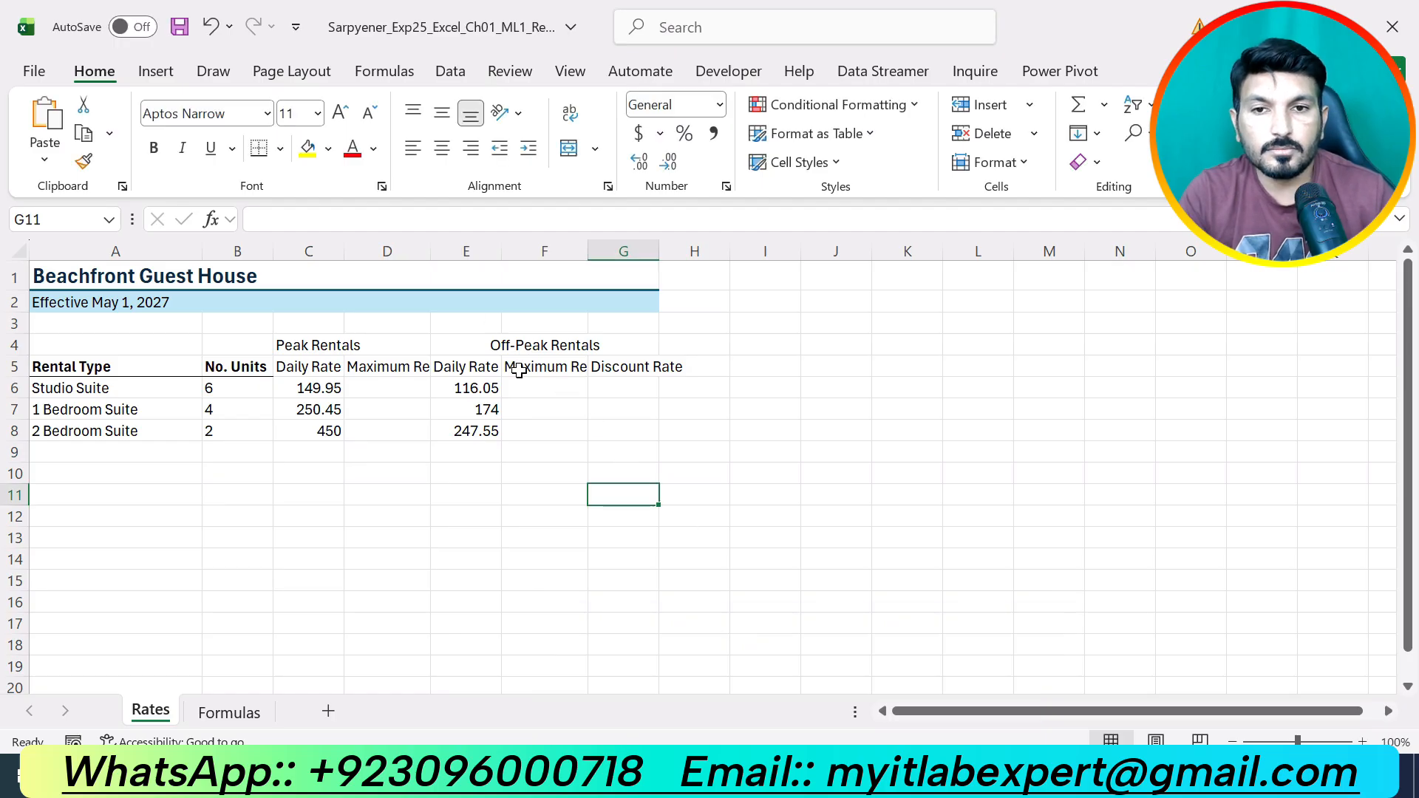
click(536, 342)
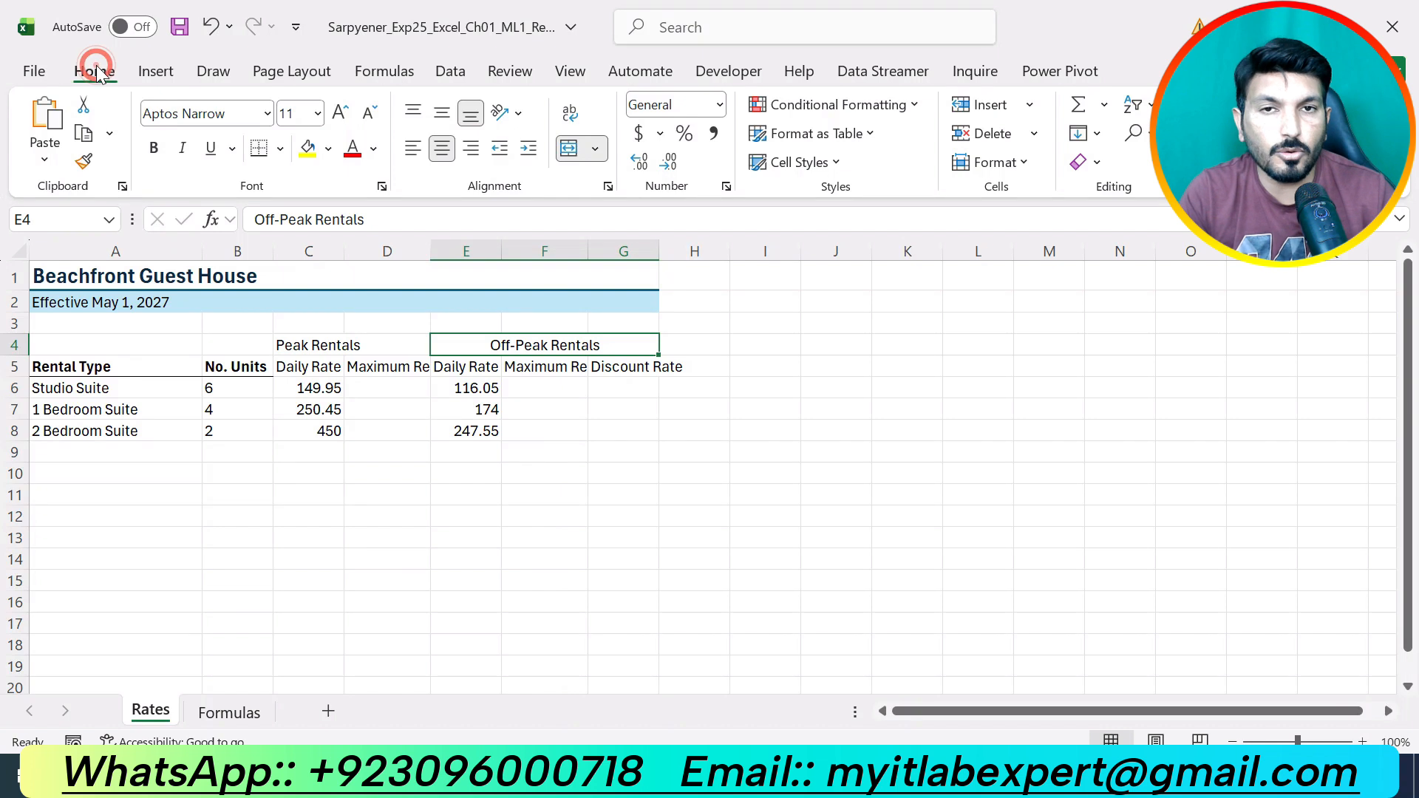
click(328, 148)
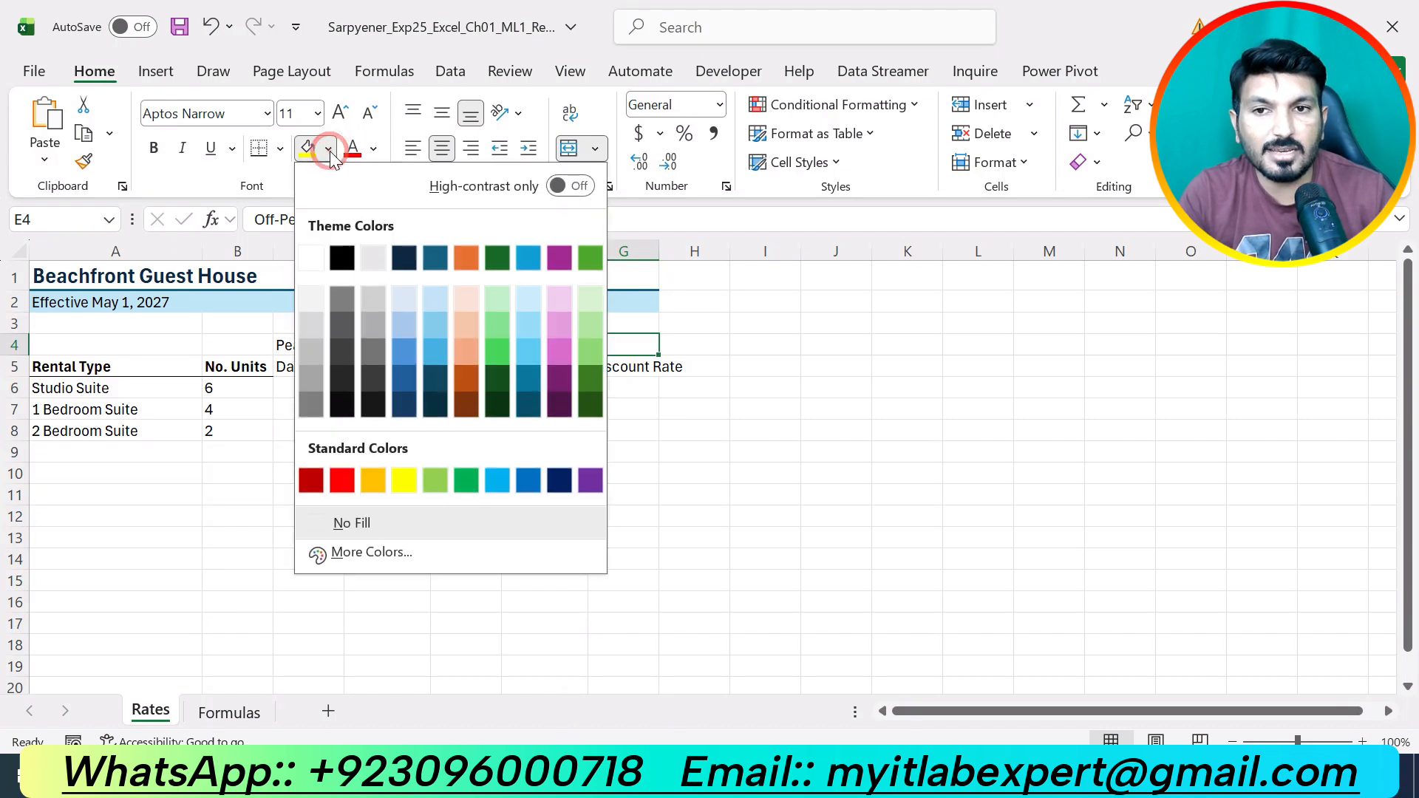
click(560, 257)
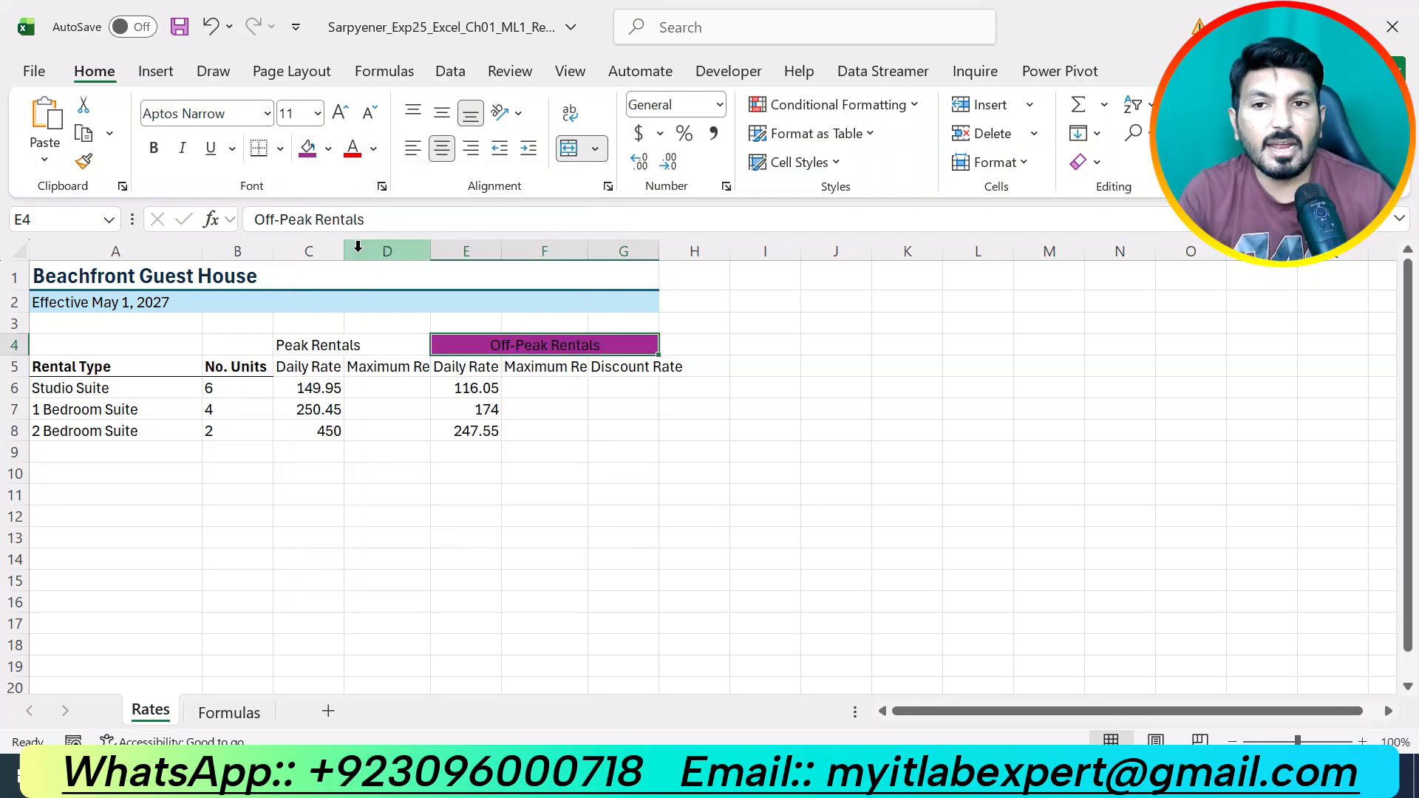
click(374, 148)
click(382, 292)
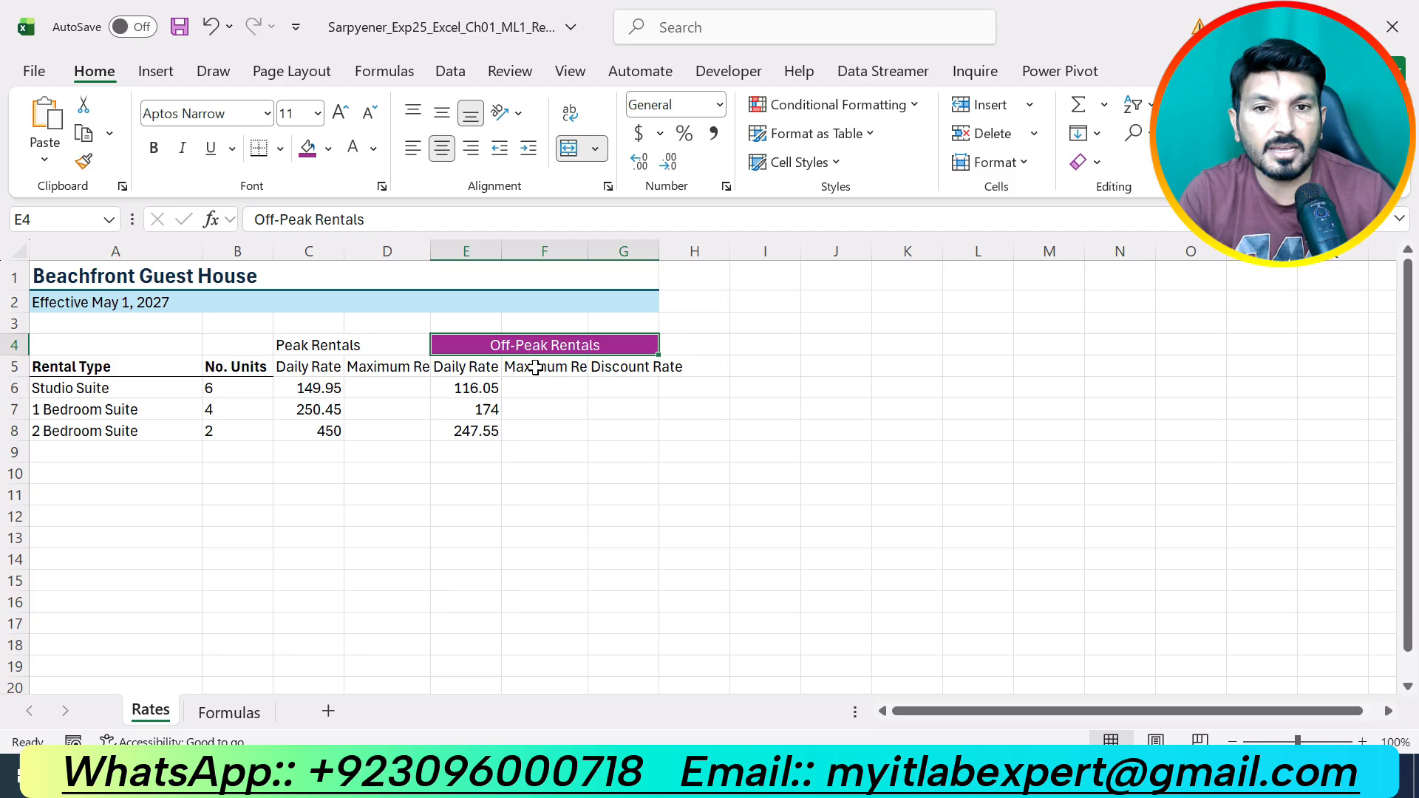
click(839, 516)
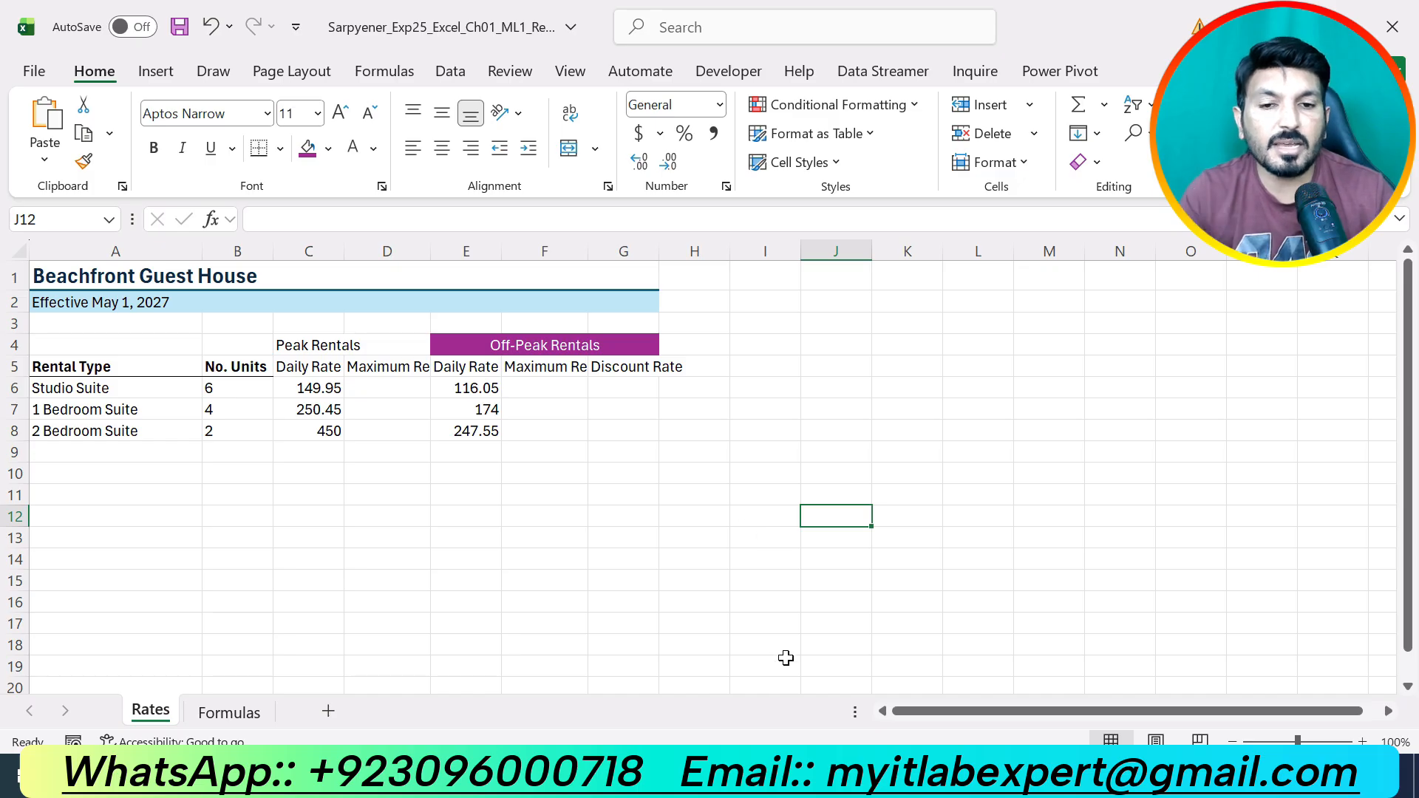
key(alt+Tab)
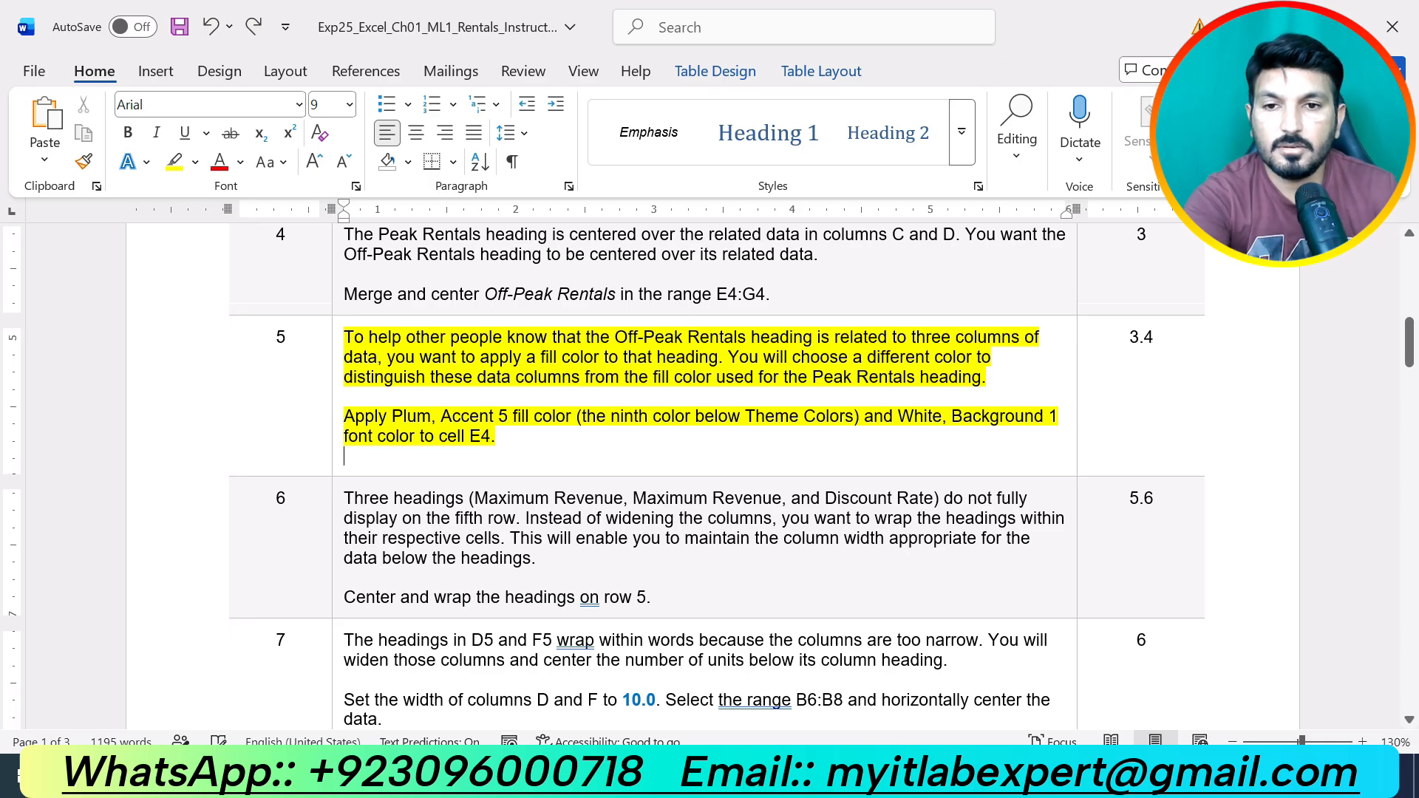
Undo step 5's yellow highlight and highlight step 6's instruction text in yellow instead.
key(ctrl+z)
drag(651, 597, 411, 498)
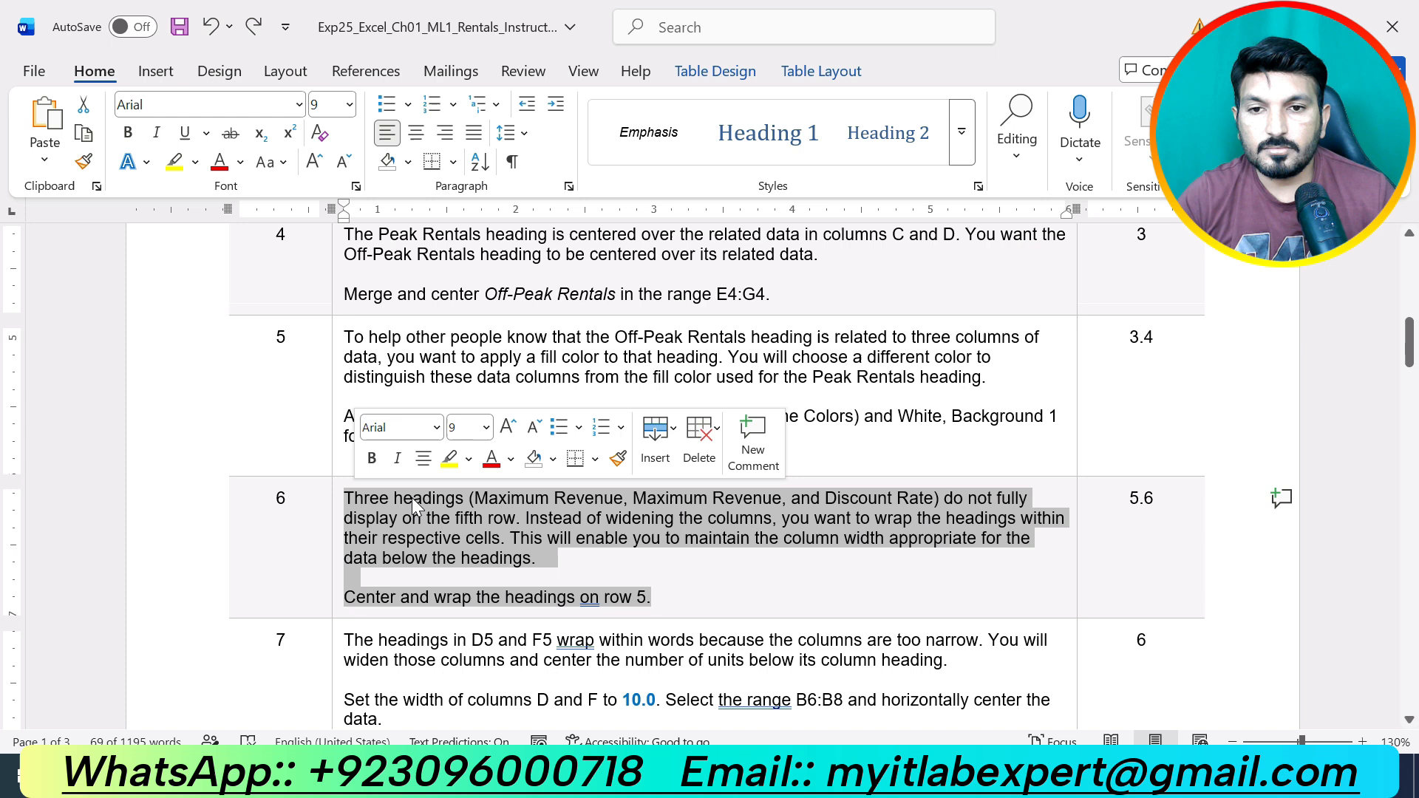
click(448, 458)
click(666, 597)
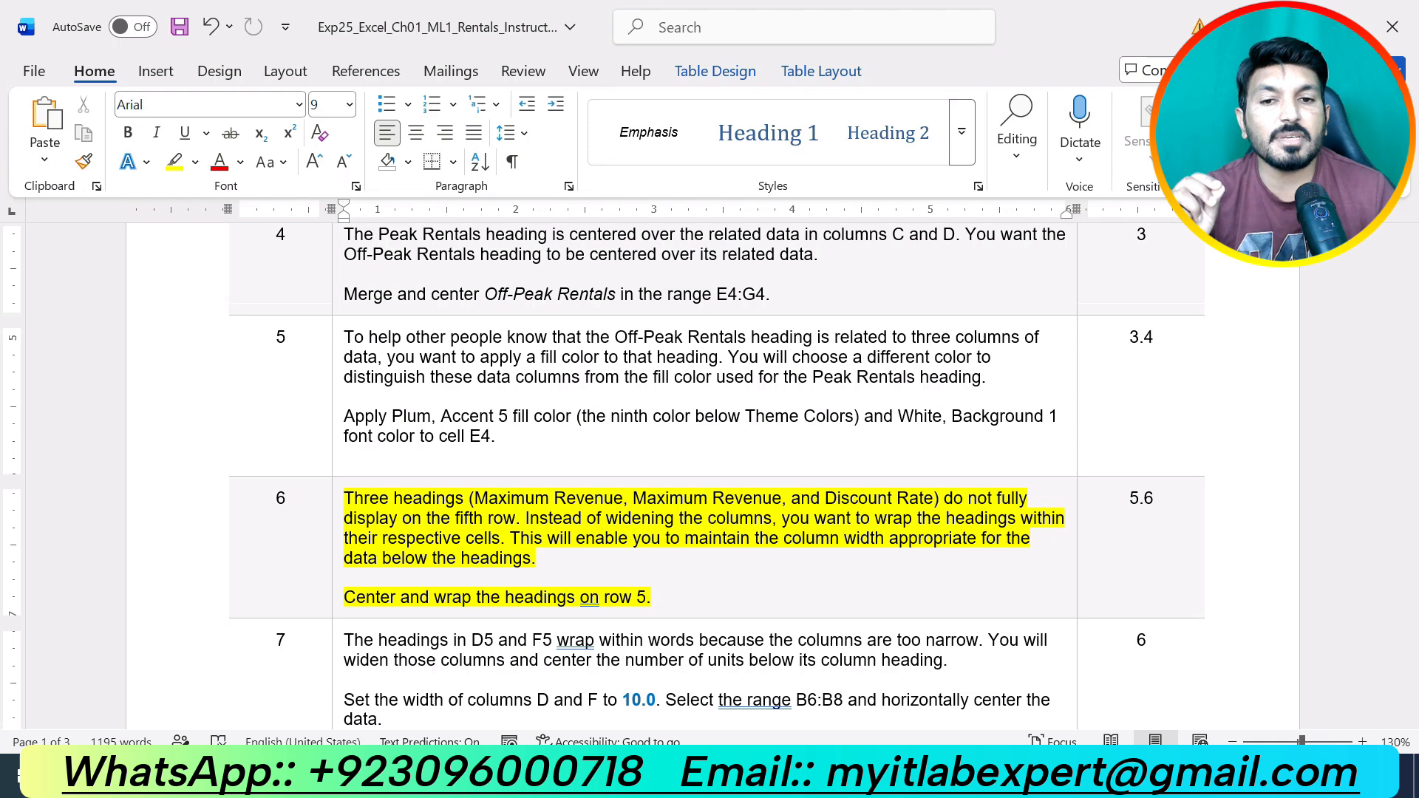
Center and wrap all row 5 headings, then check Maximum Revenue and Discount Rate in D5, F5, G5.
click(709, 776)
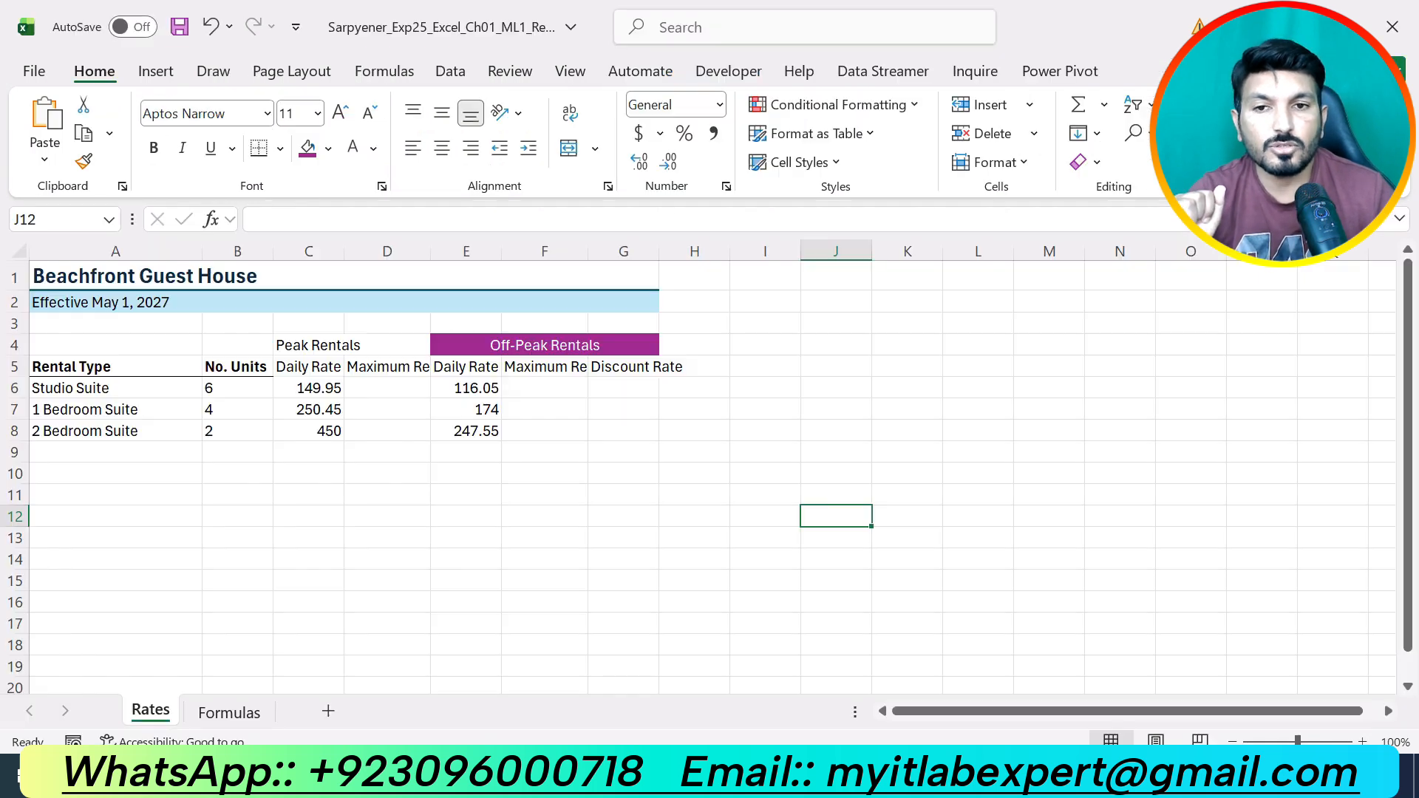
click(15, 366)
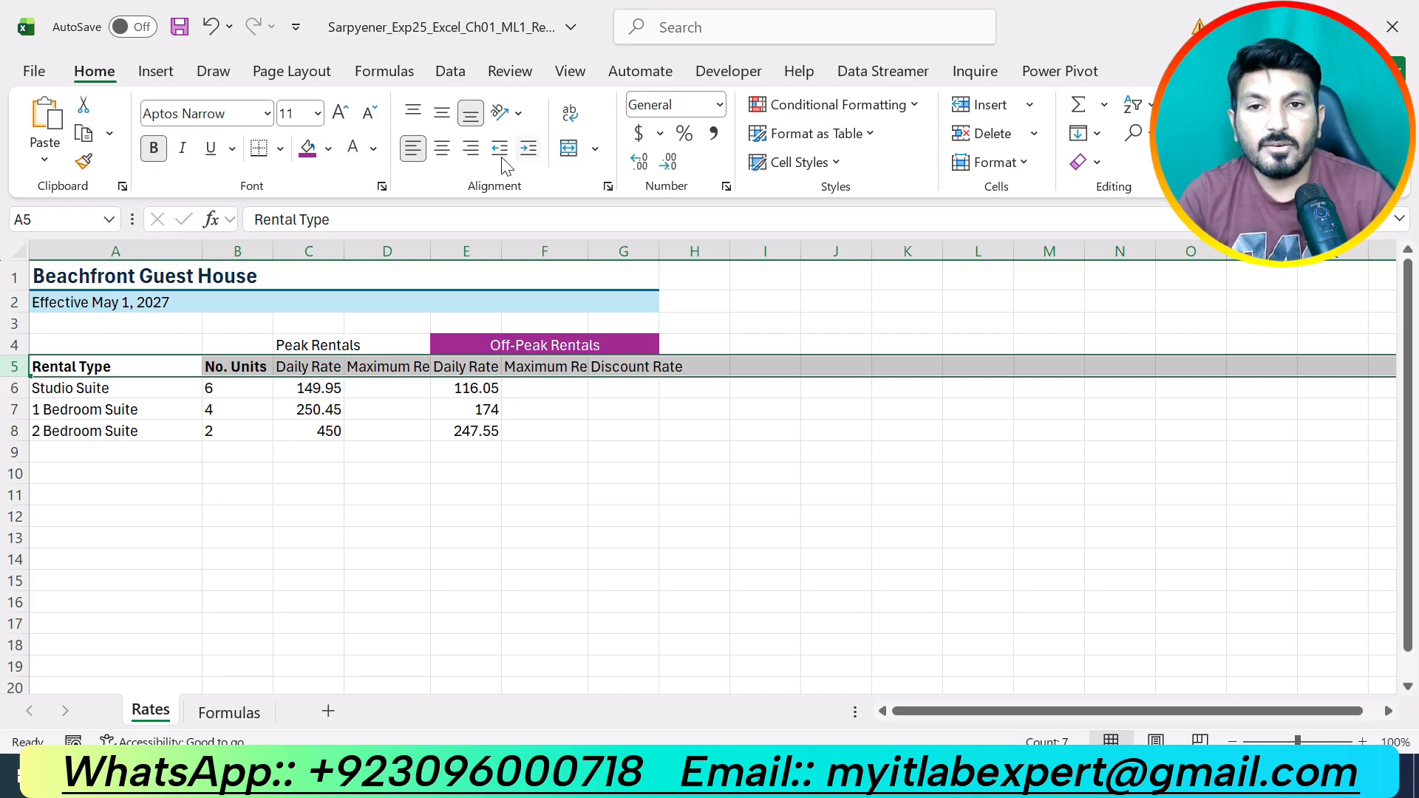
click(442, 149)
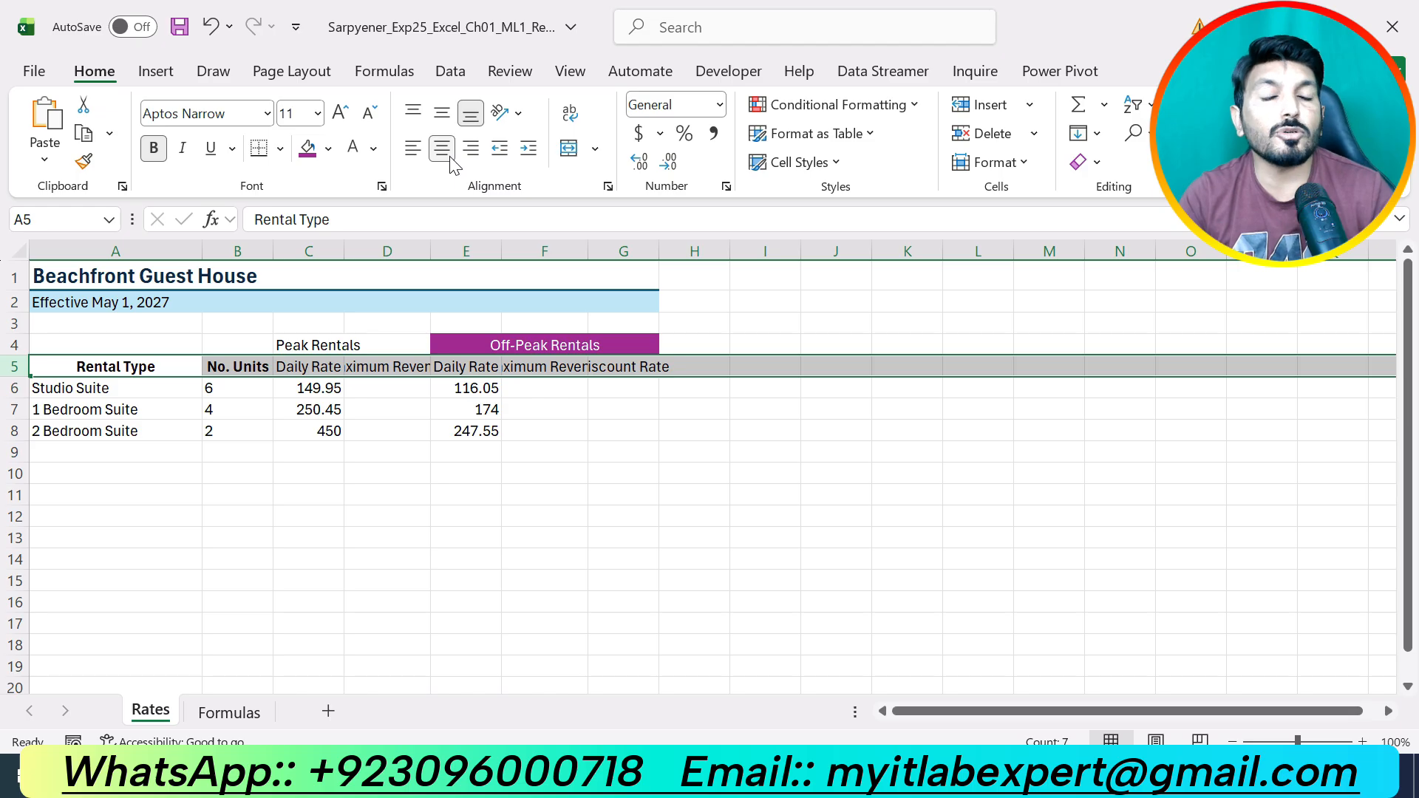
click(571, 119)
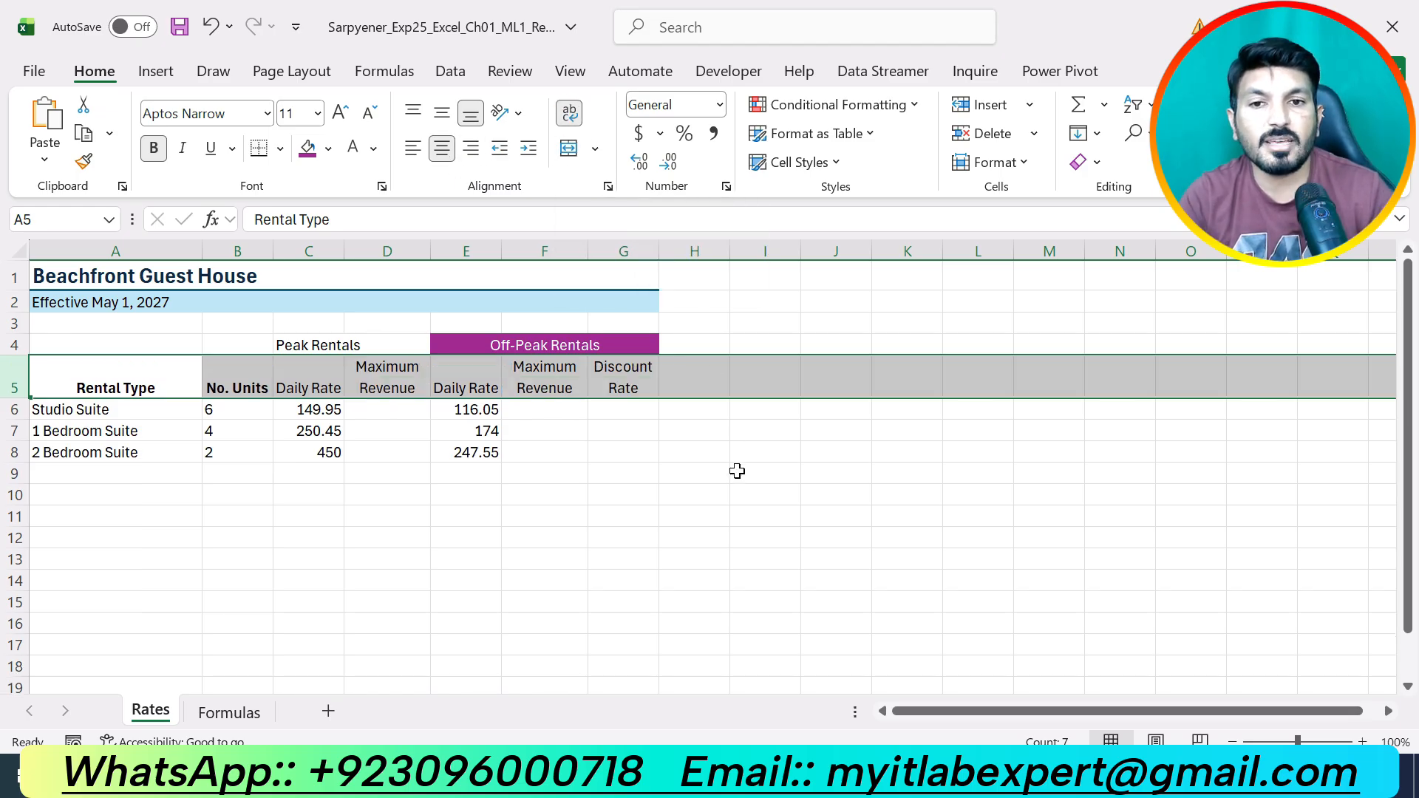
click(734, 497)
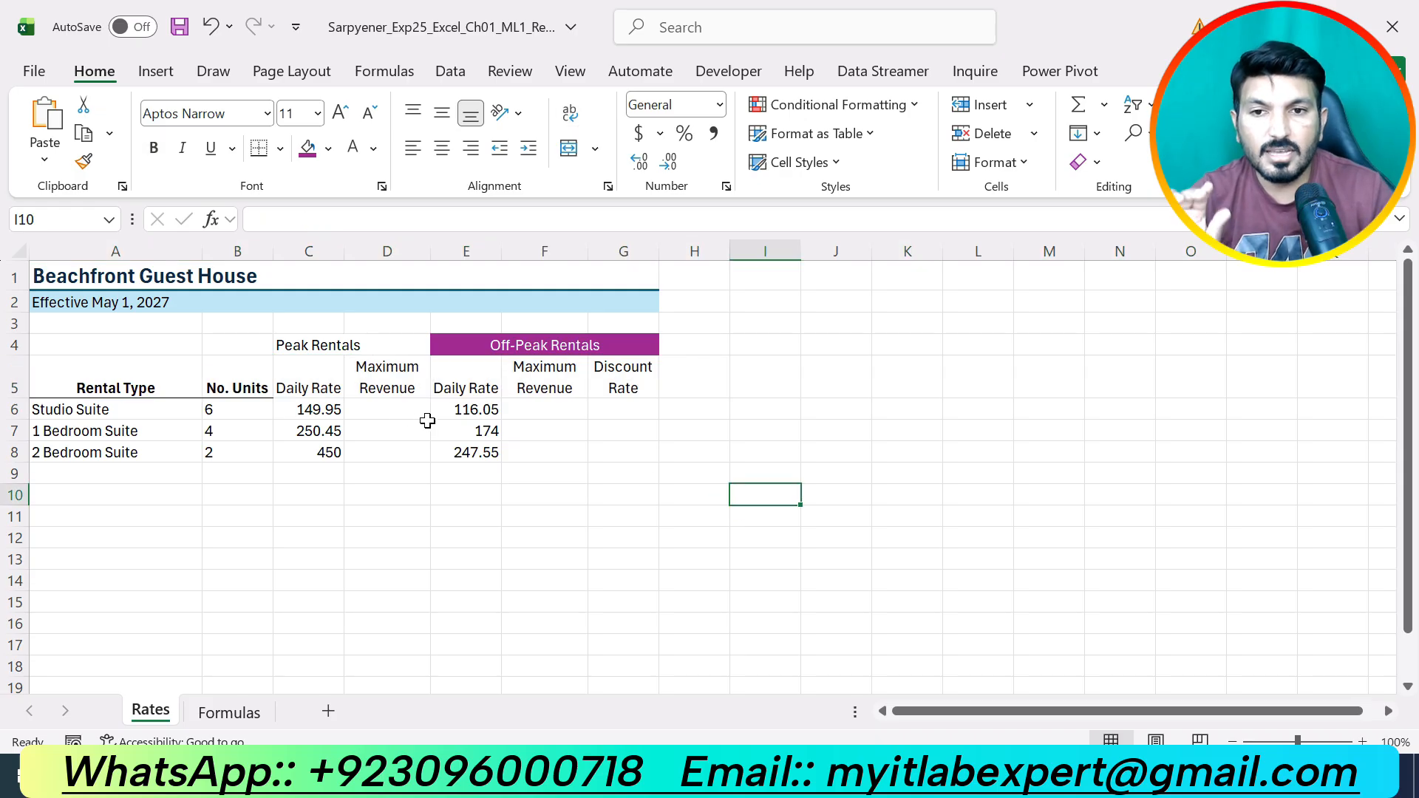
click(388, 387)
click(576, 392)
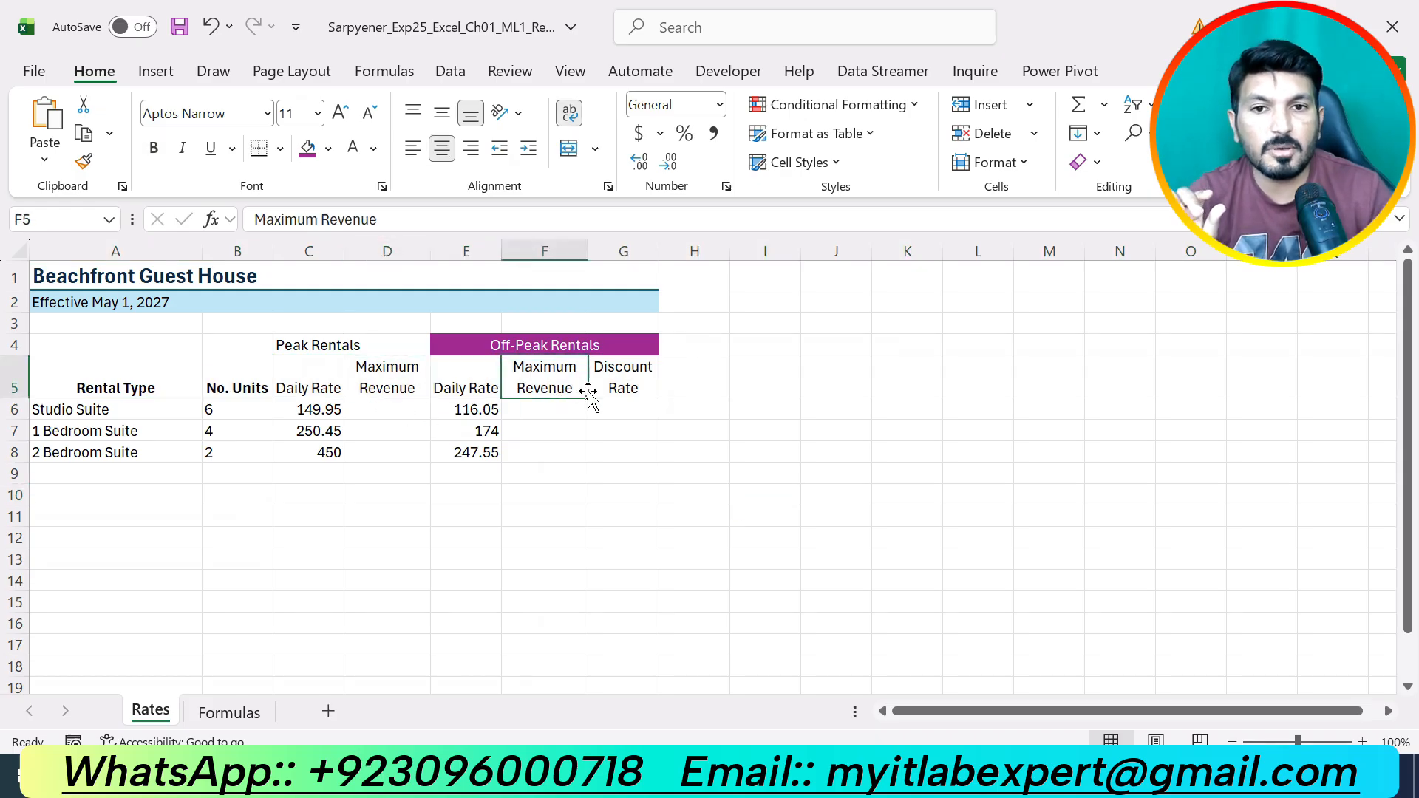
click(618, 387)
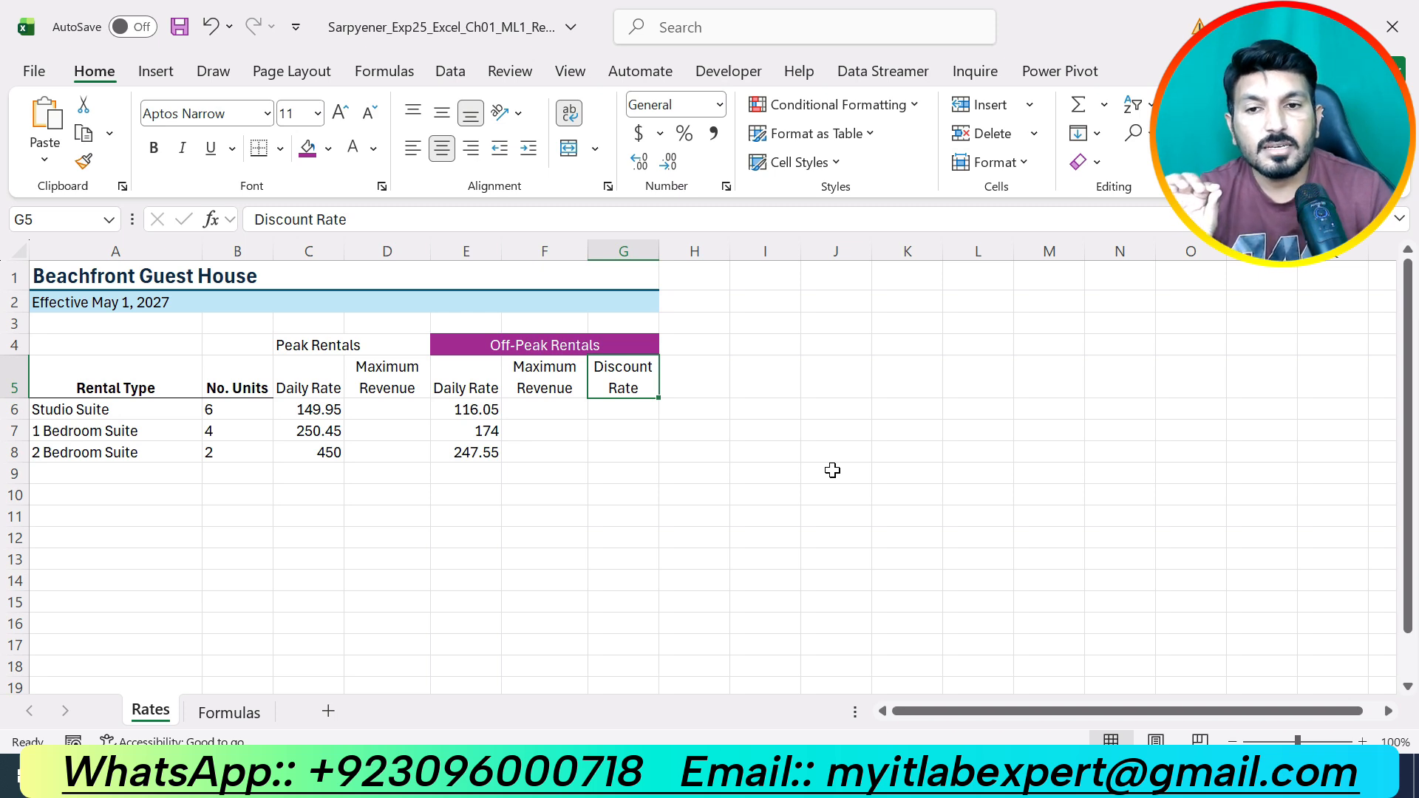
click(720, 492)
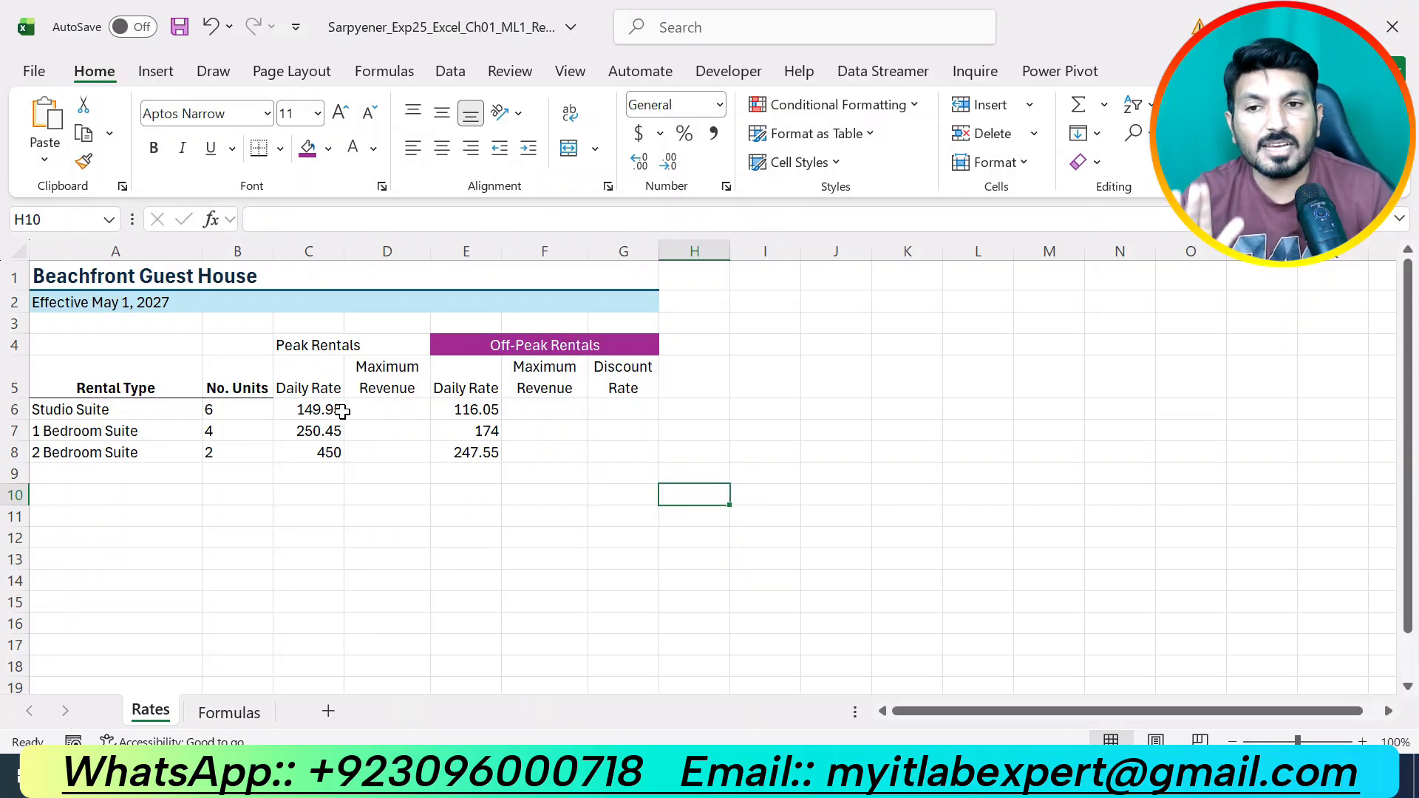
In Word, remove step 6's yellow highlight and scroll down to step 7.
key(alt+Tab)
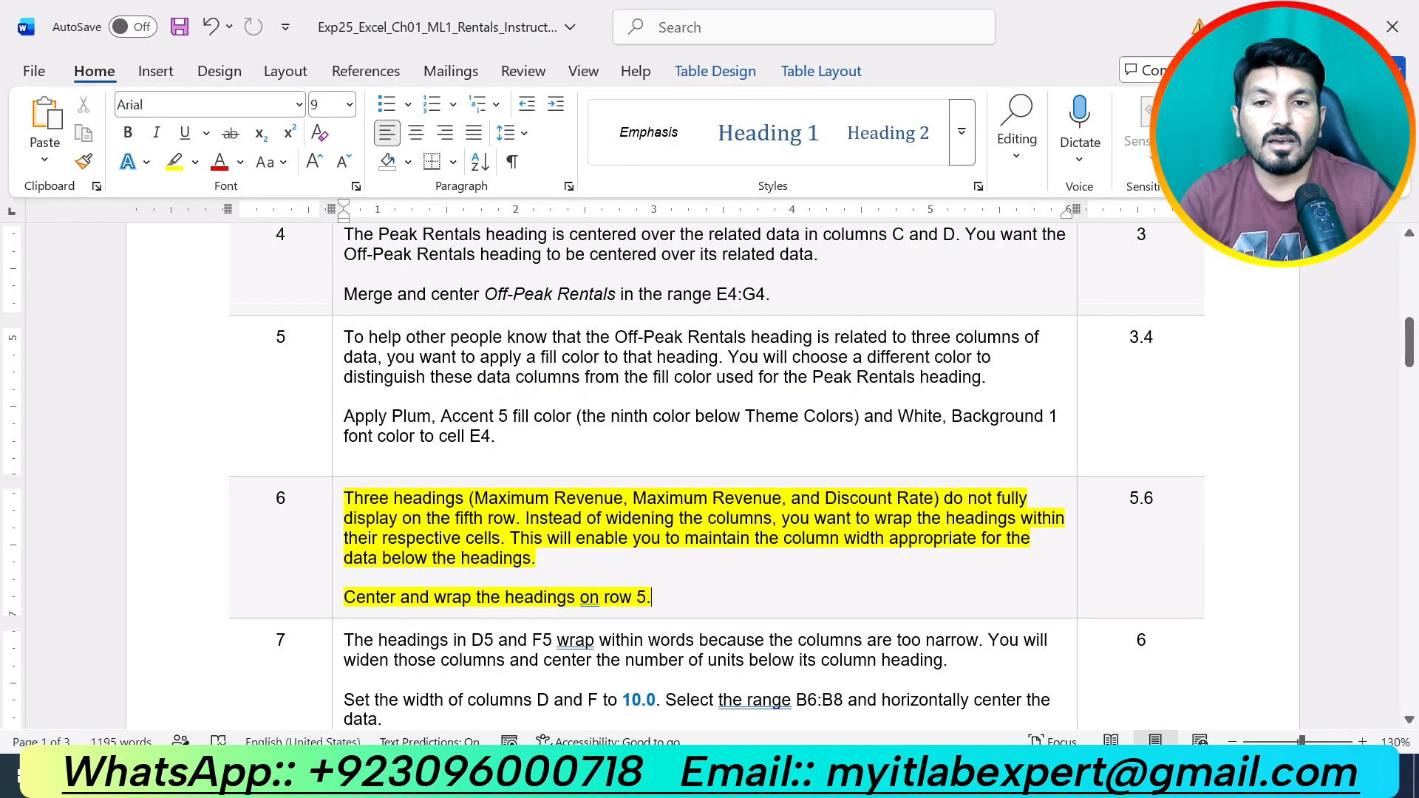
key(ctrl+z)
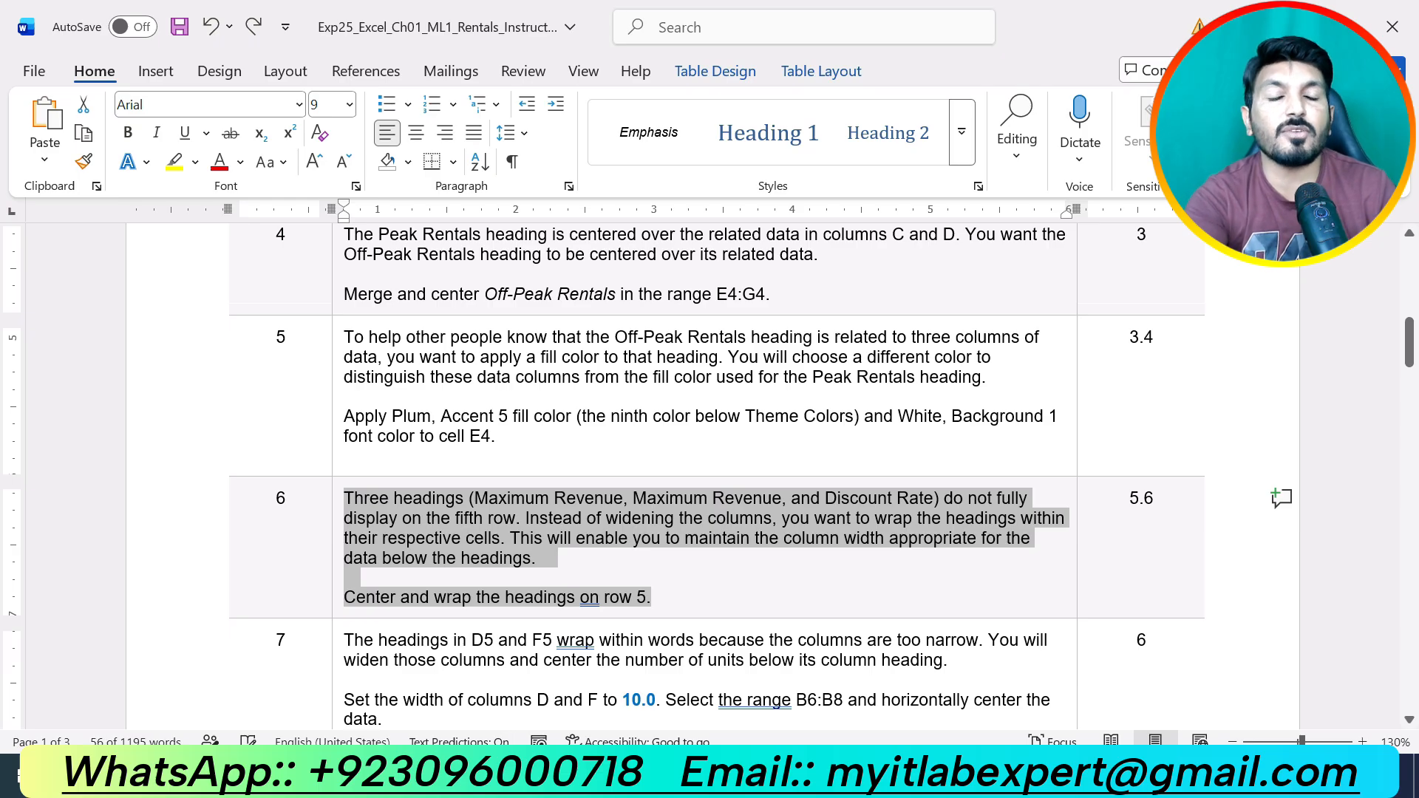
scroll(779, 574, down, 3)
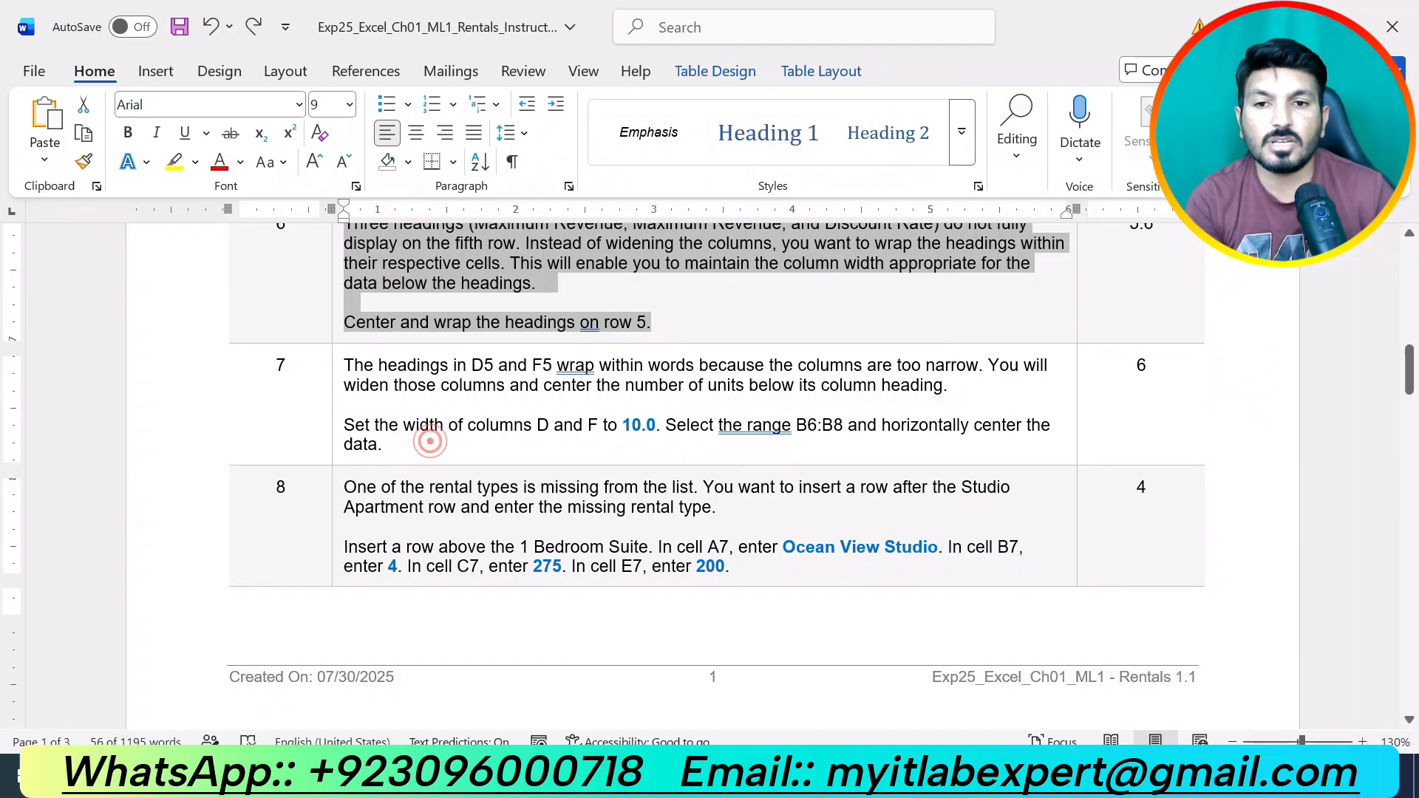
click(430, 442)
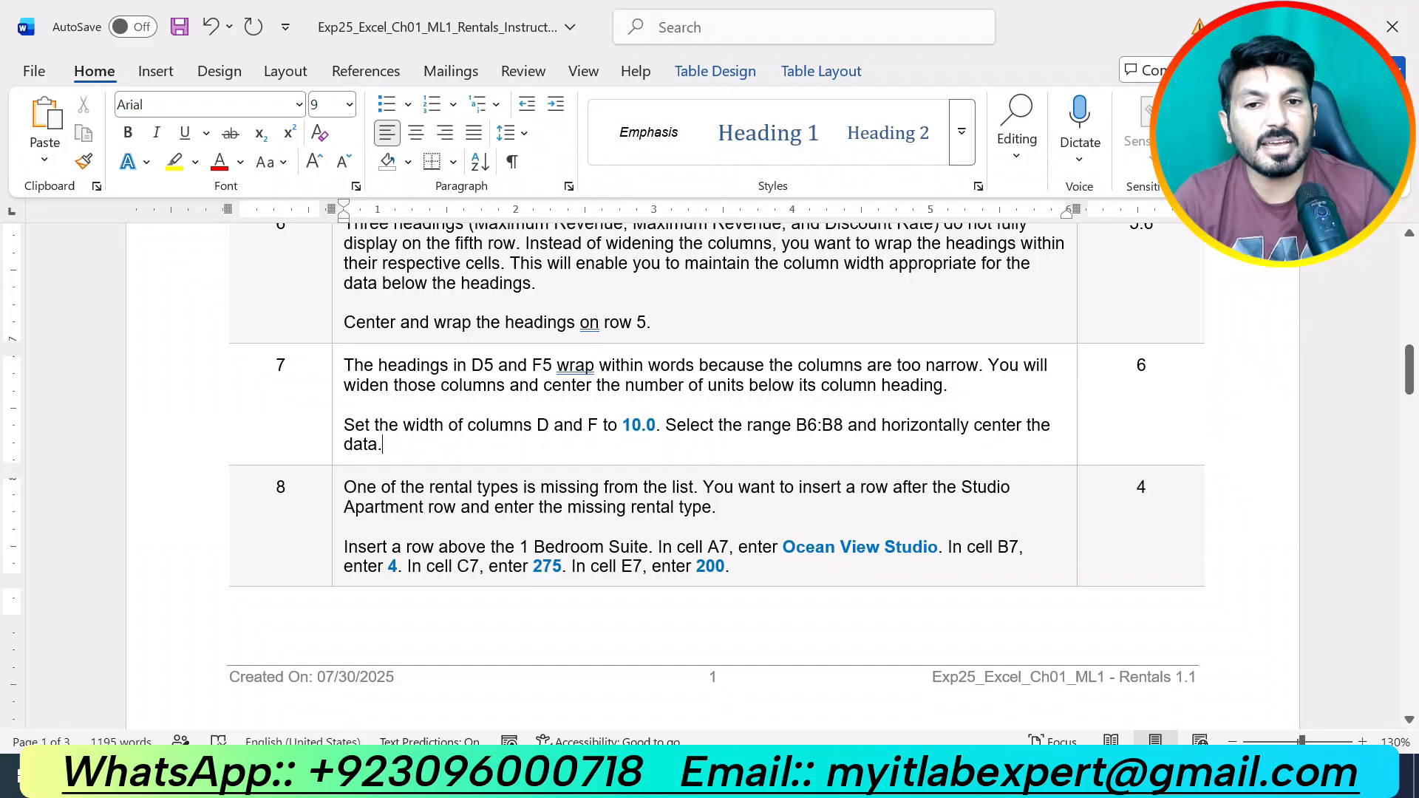
Back in Excel, select columns D and F for the 10.0 width change.
key(alt+Tab)
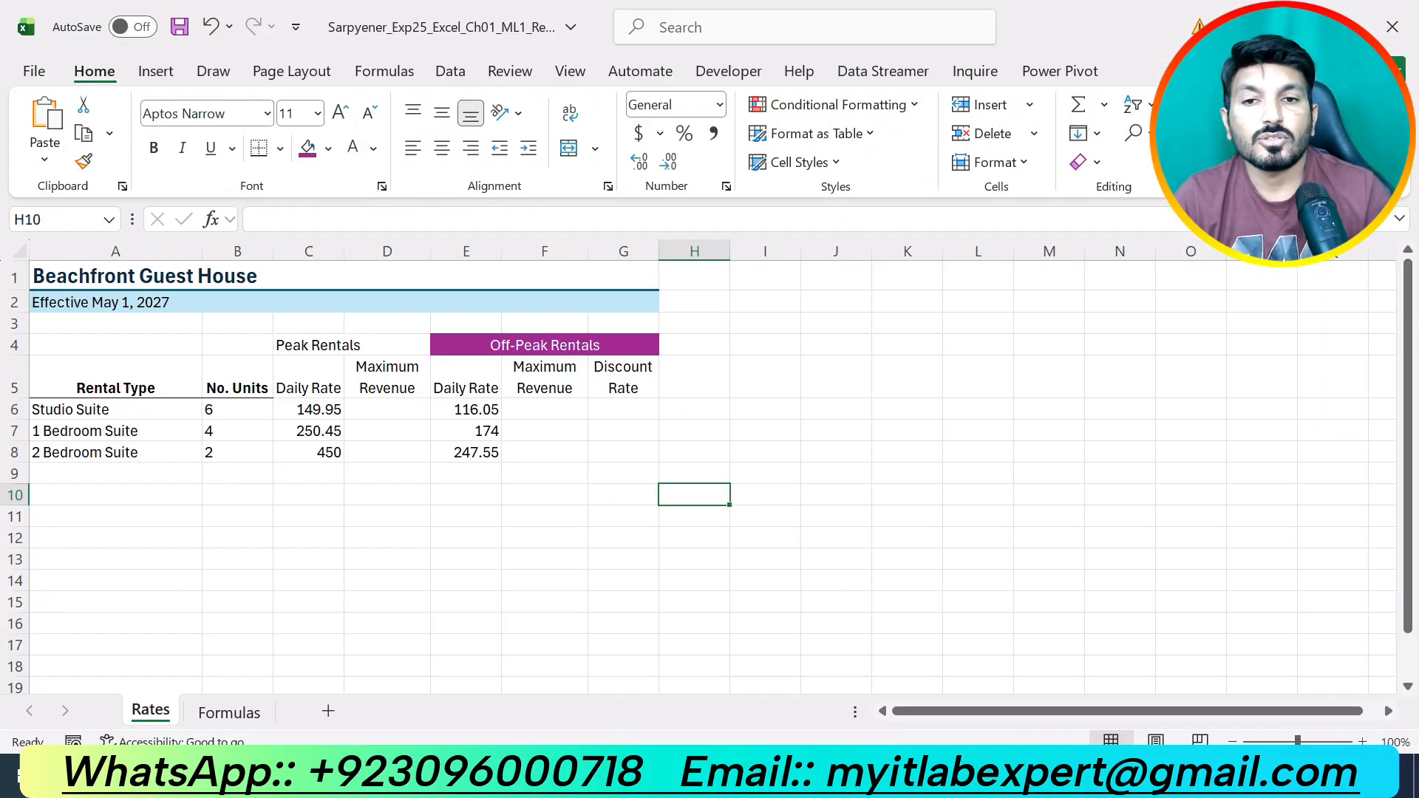
click(388, 251)
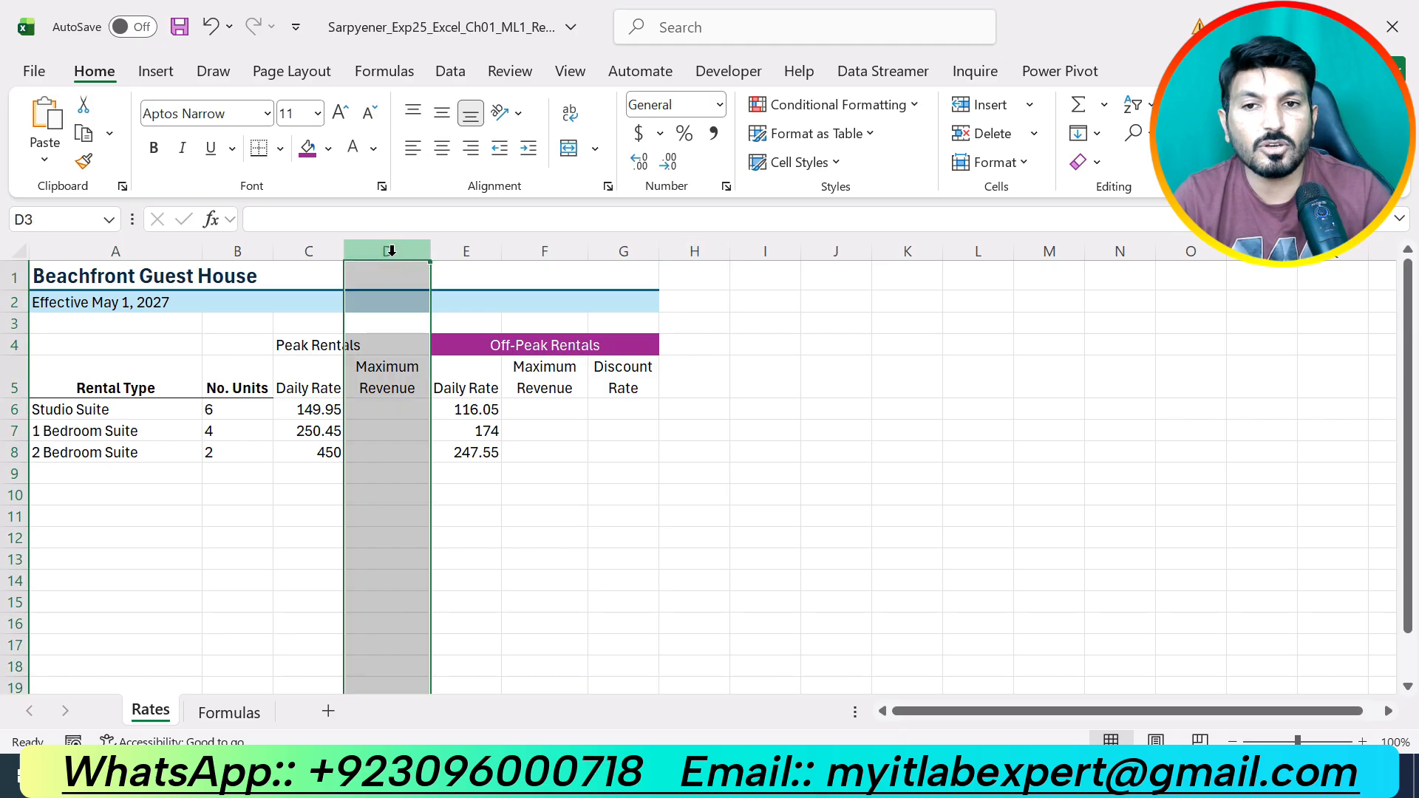
click(518, 253)
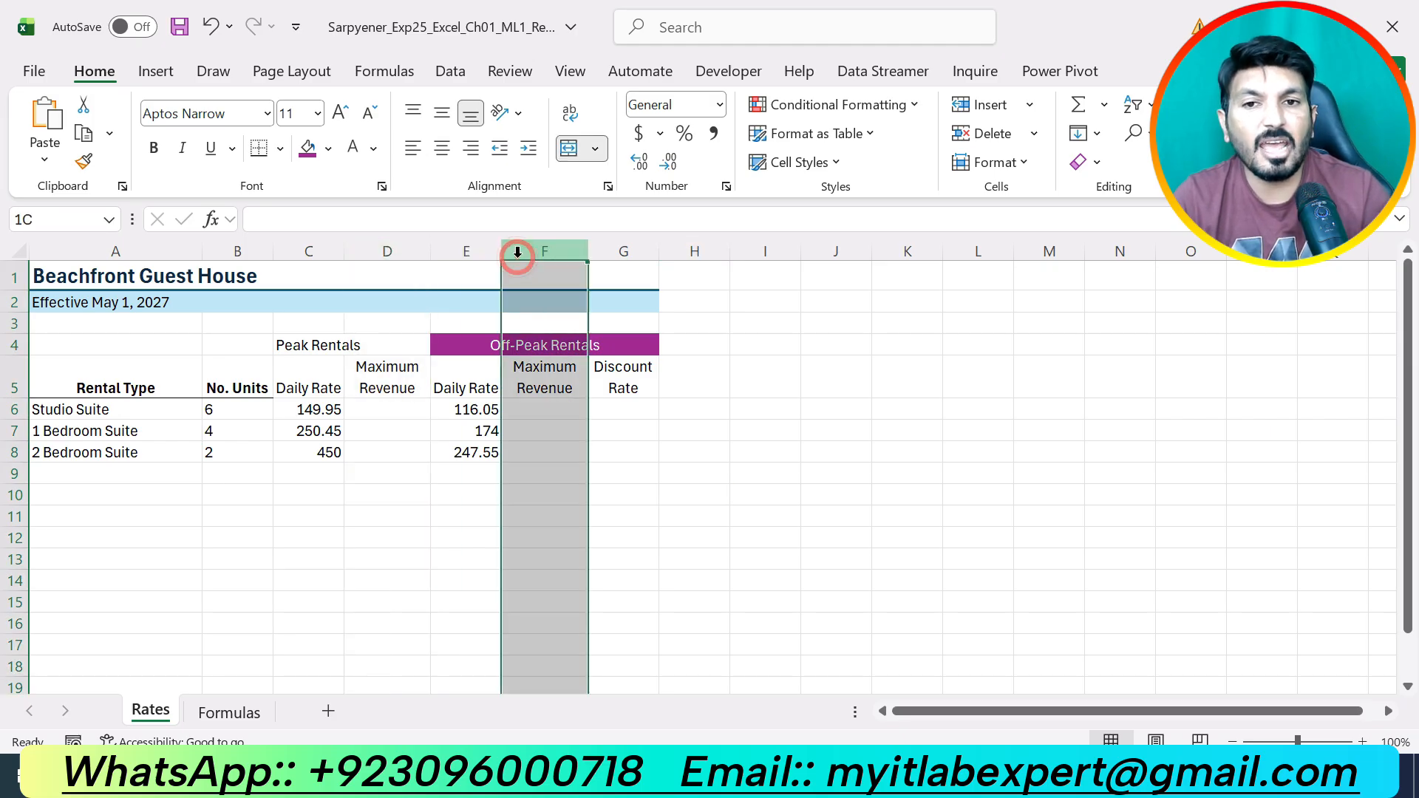
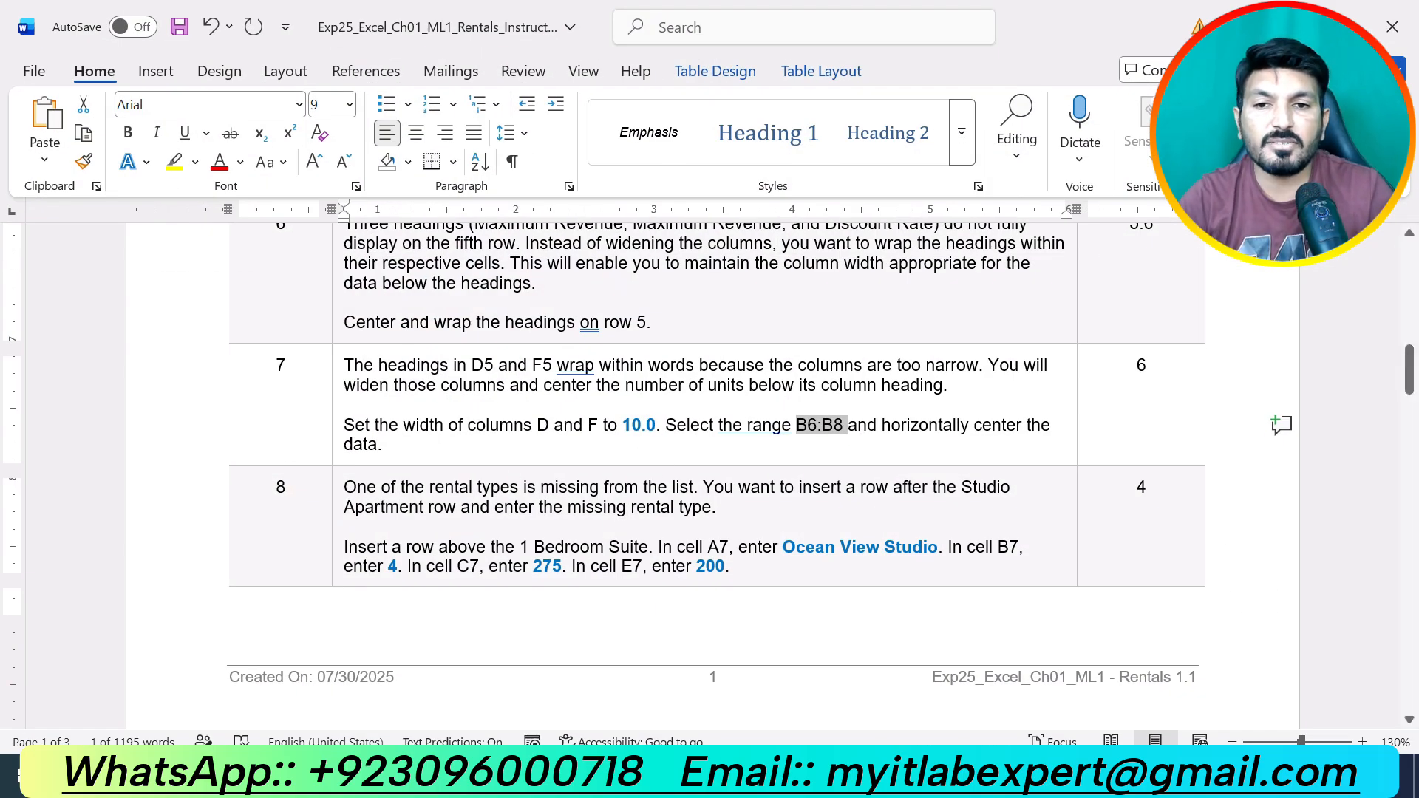
Highlight step 8's opening paragraph in yellow in Word, then switch back to Excel.
scroll(667, 475, down, 3)
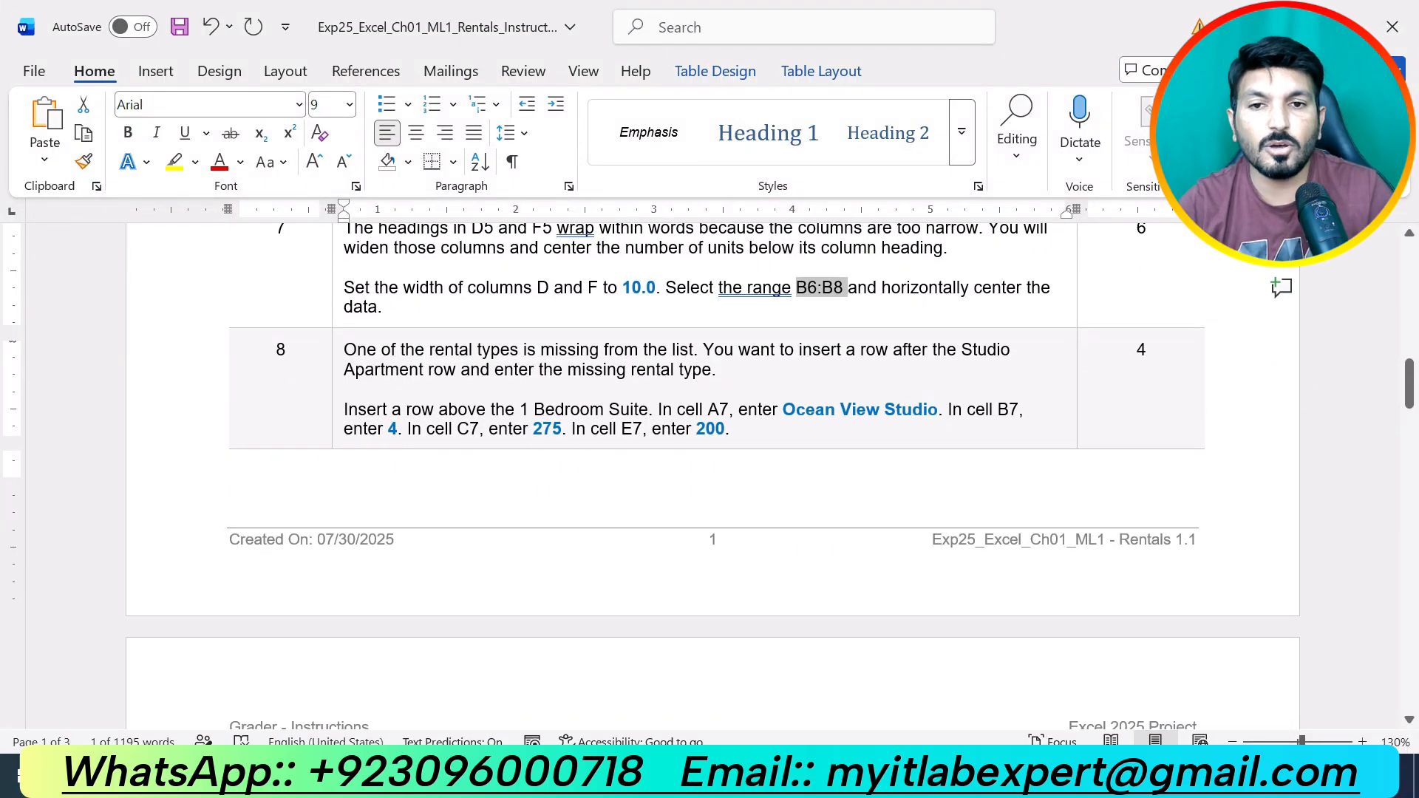
drag(519, 350, 585, 443)
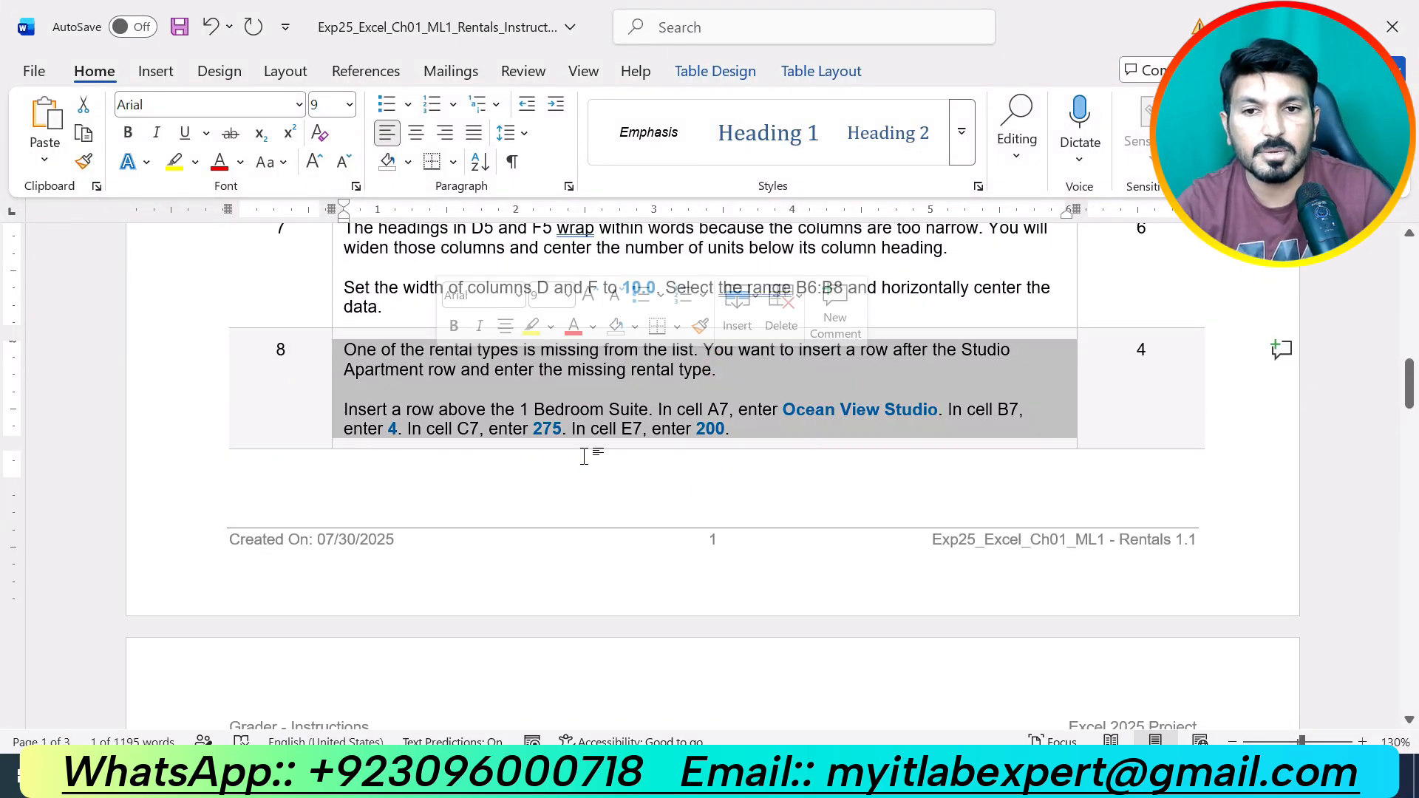
click(587, 441)
drag(739, 370, 412, 352)
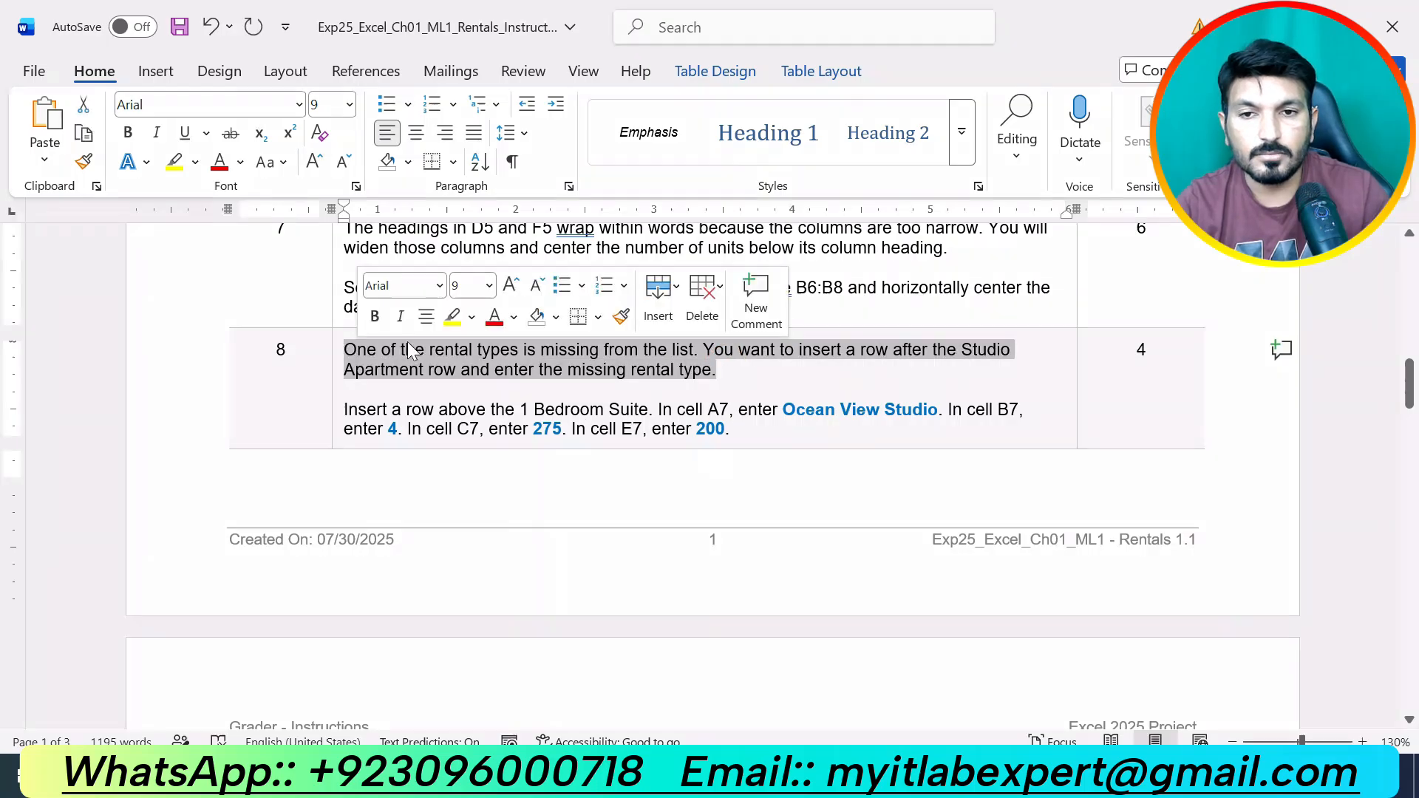
click(454, 316)
click(461, 370)
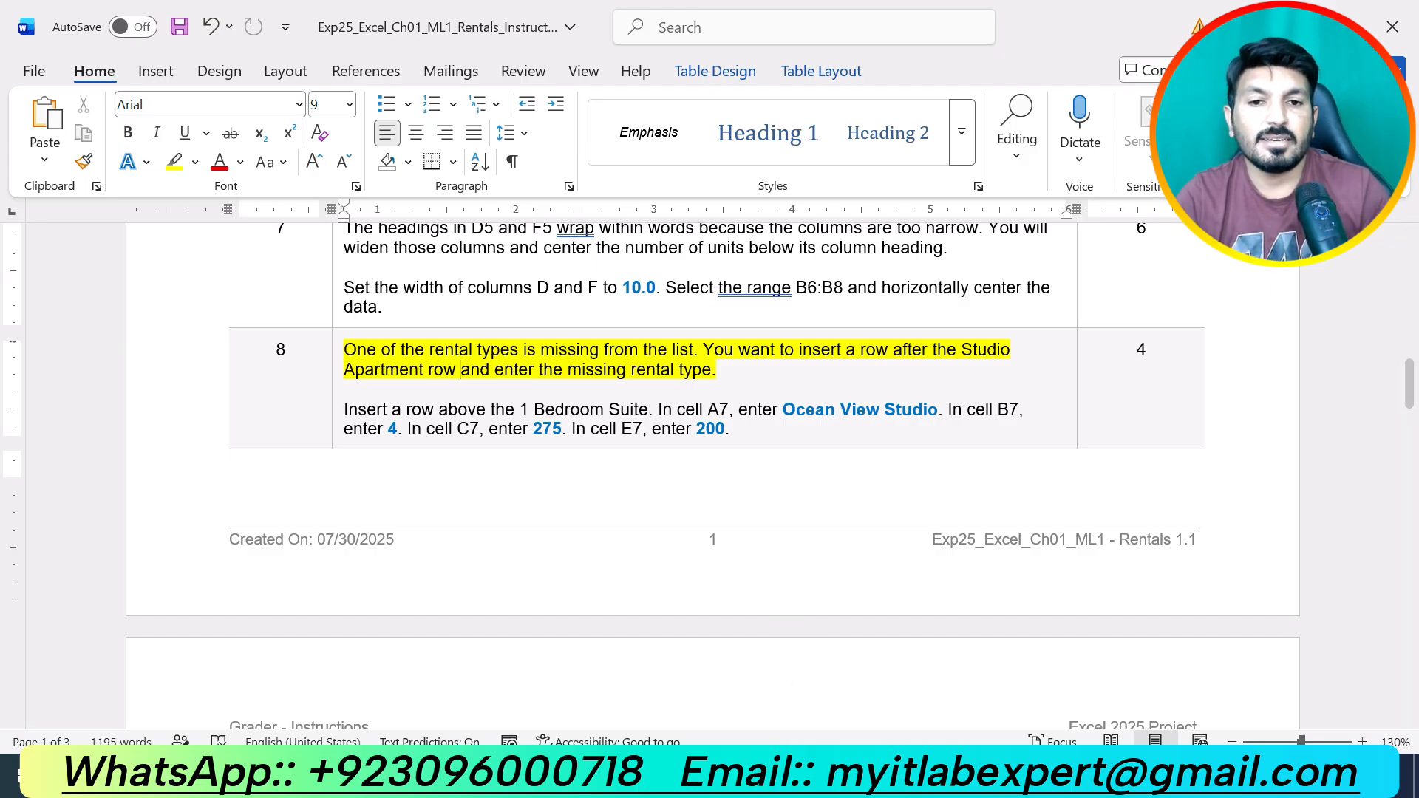
click(770, 774)
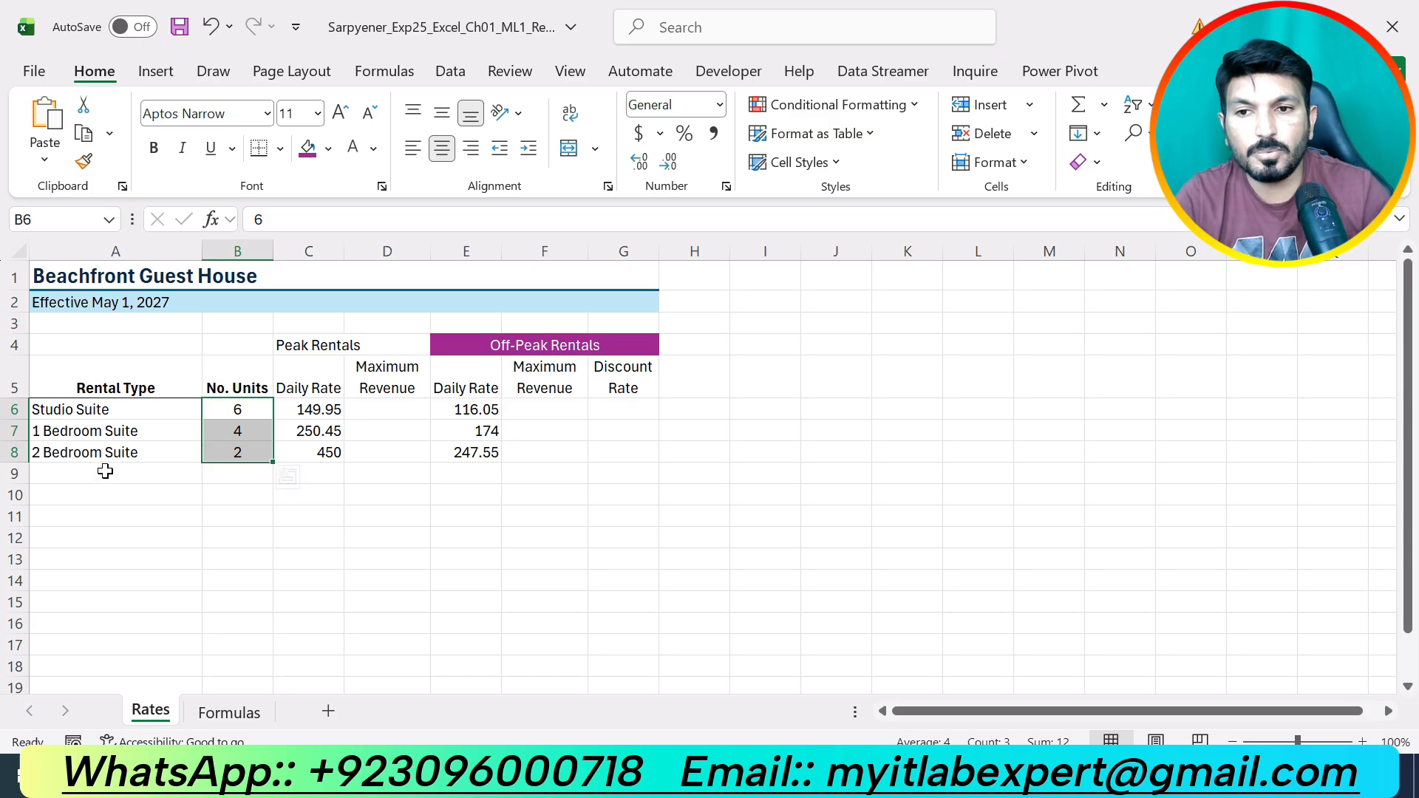
Insert a blank row 7 above the 1 Bedroom Suite row.
click(112, 410)
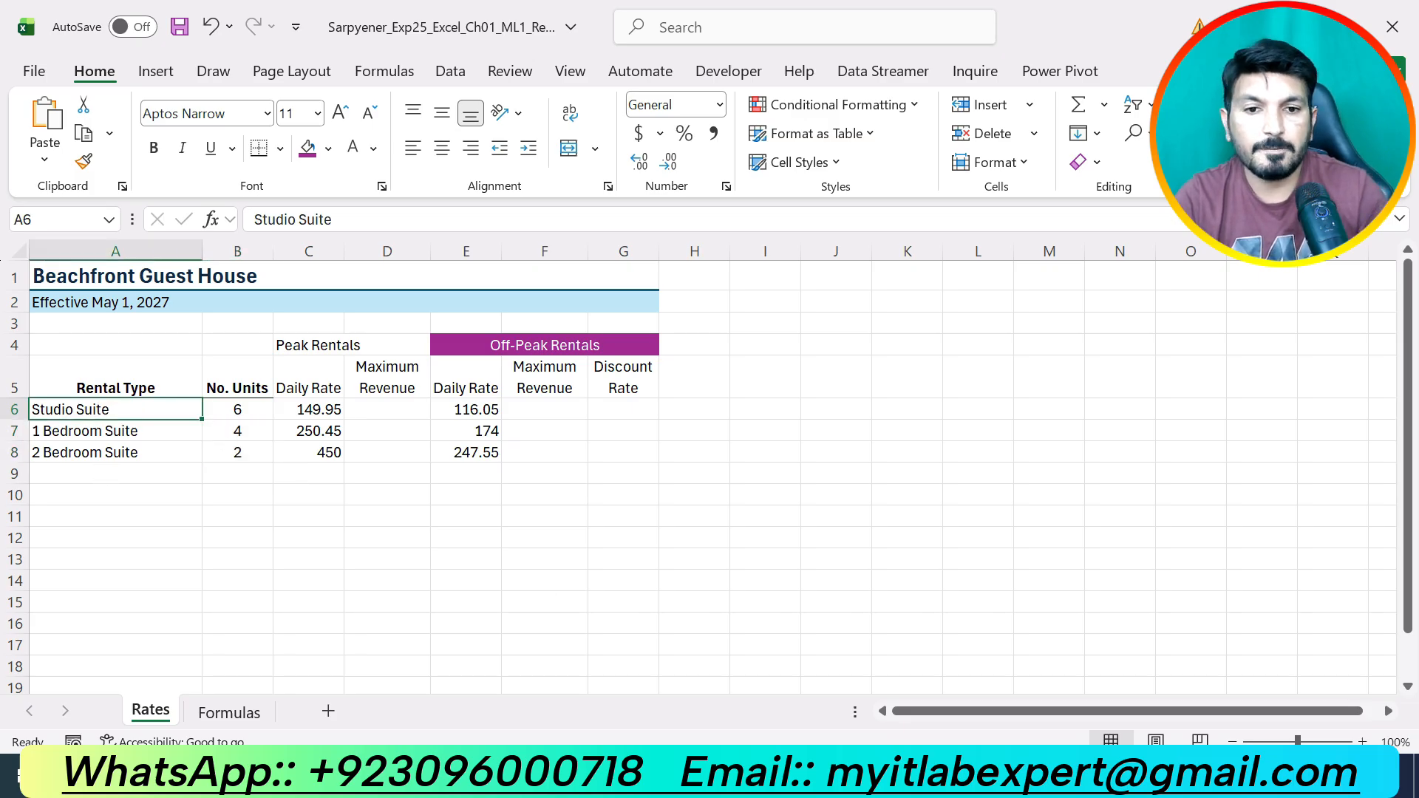
key(alt+Tab)
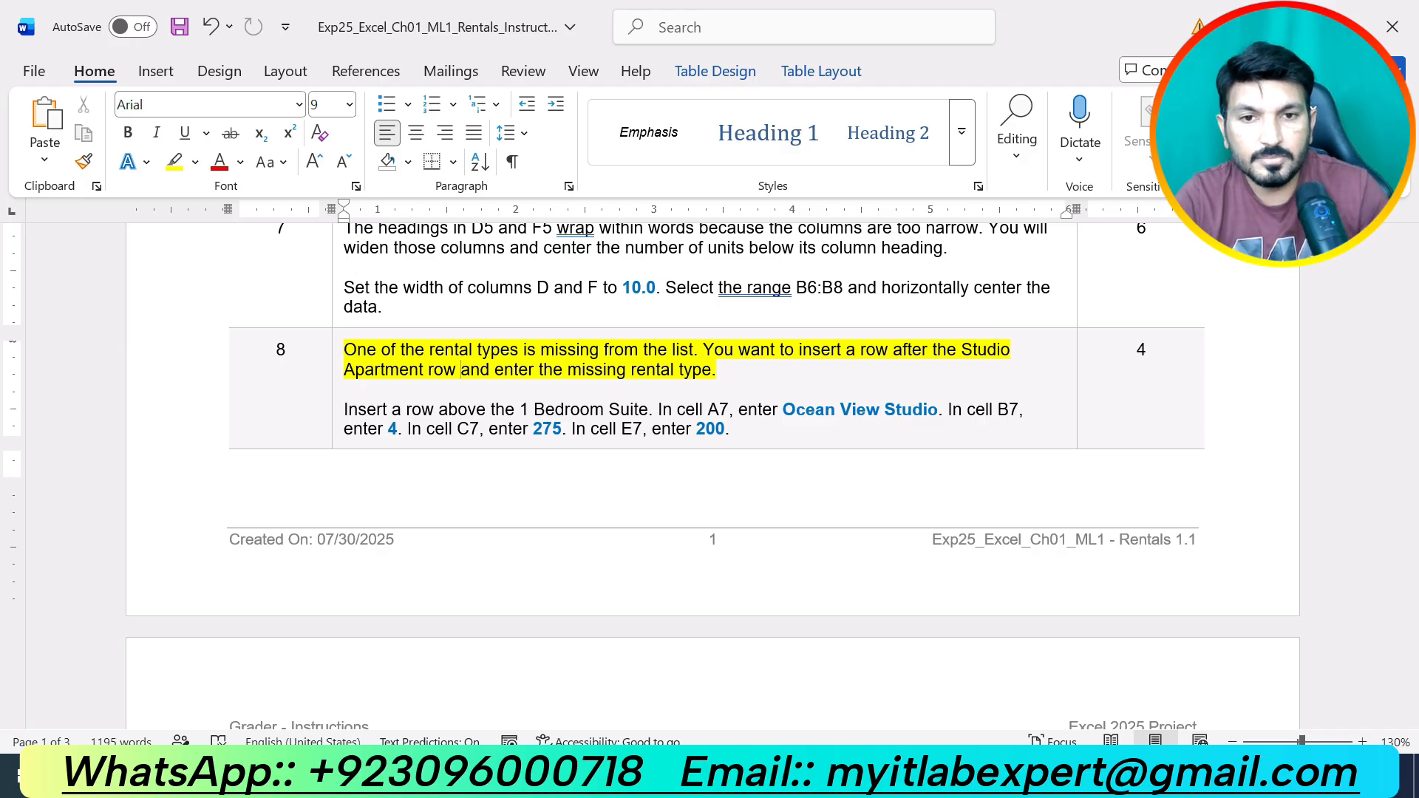
key(alt+Tab)
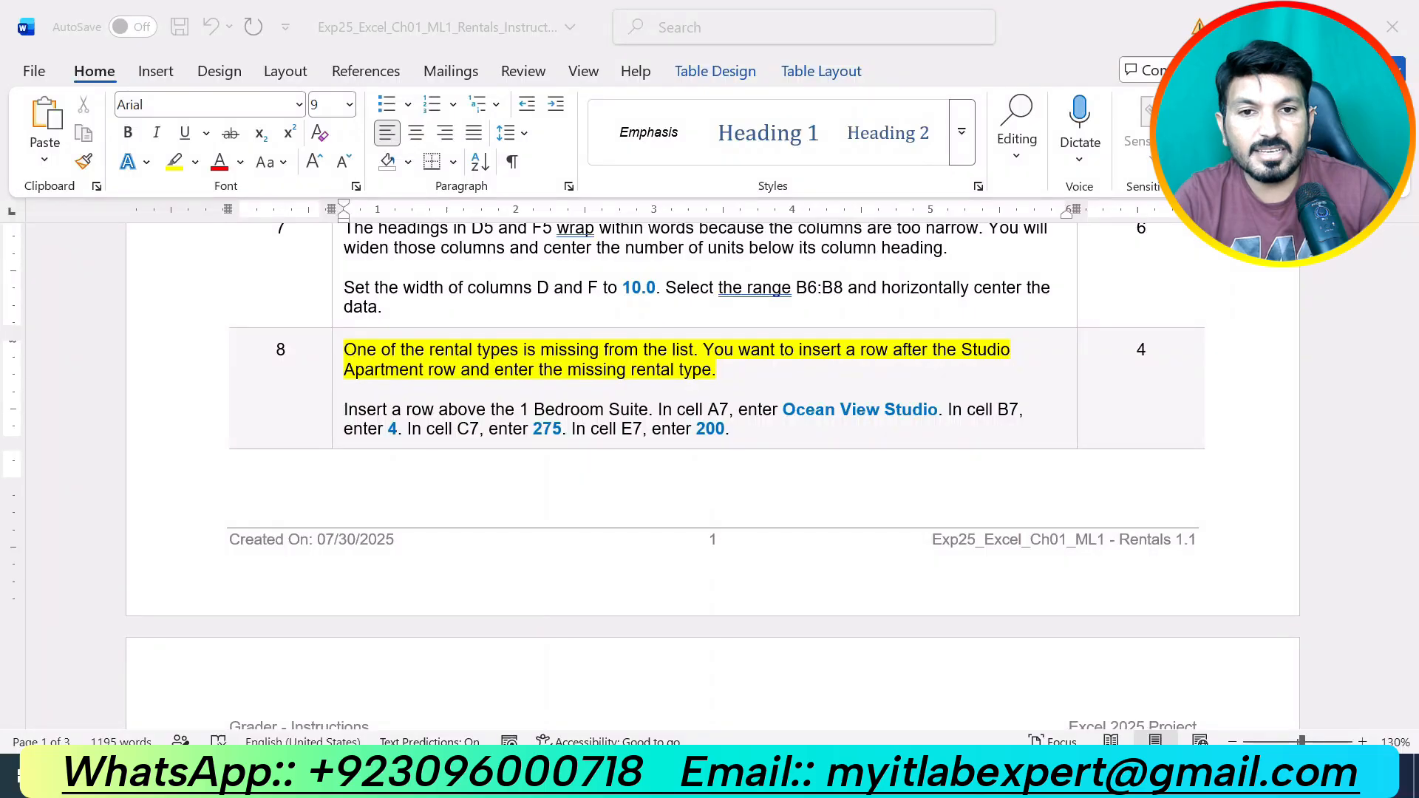
click(939, 776)
click(939, 776)
click(939, 776)
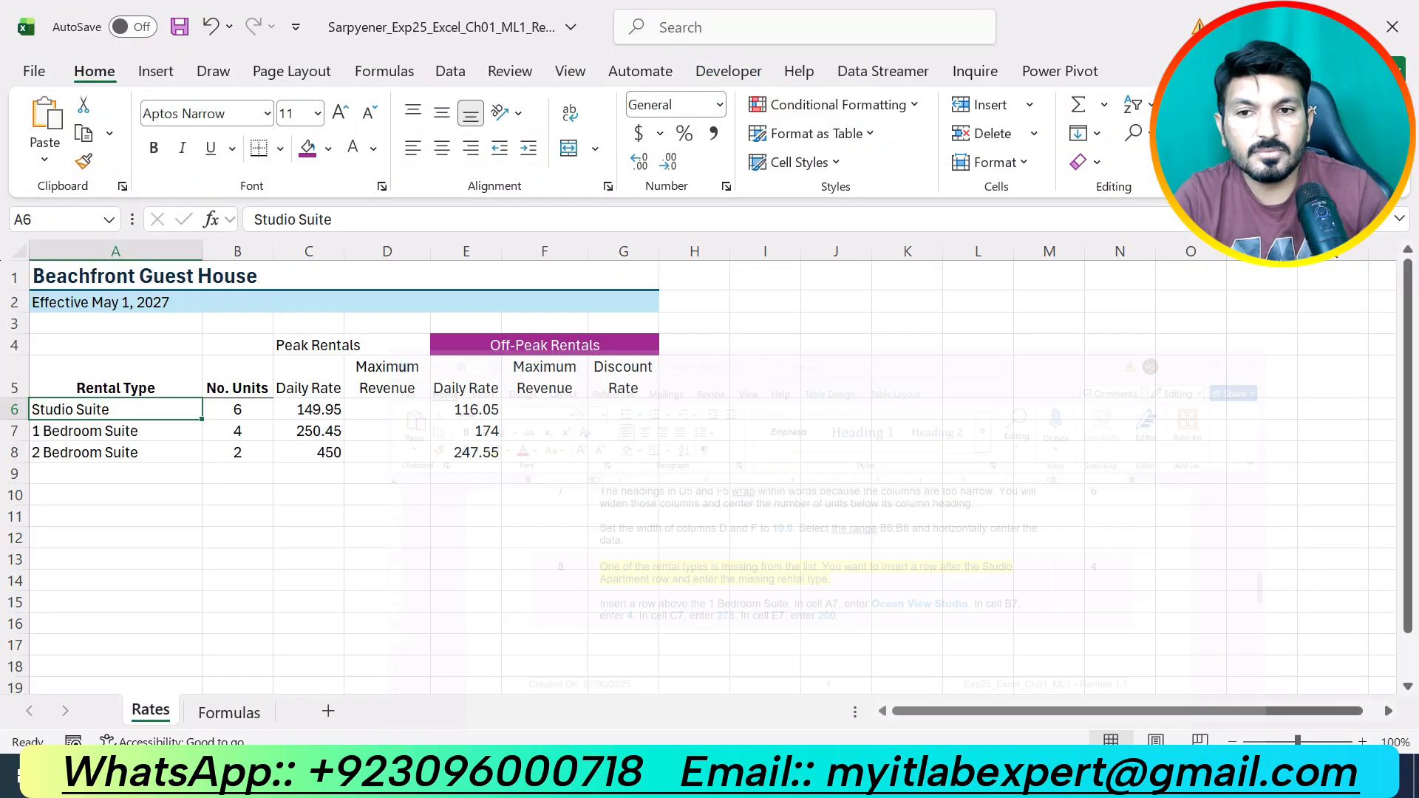
click(939, 776)
click(938, 776)
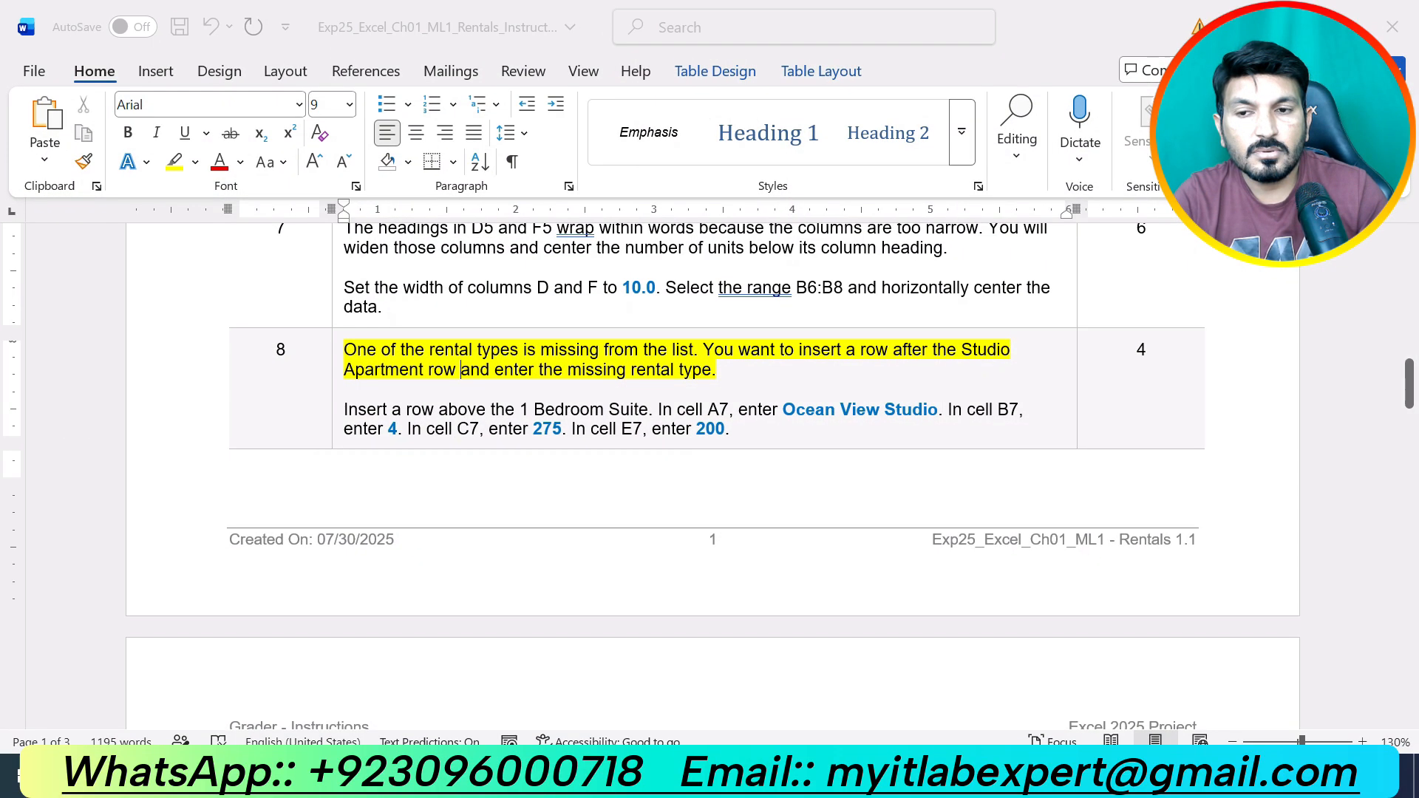
click(939, 776)
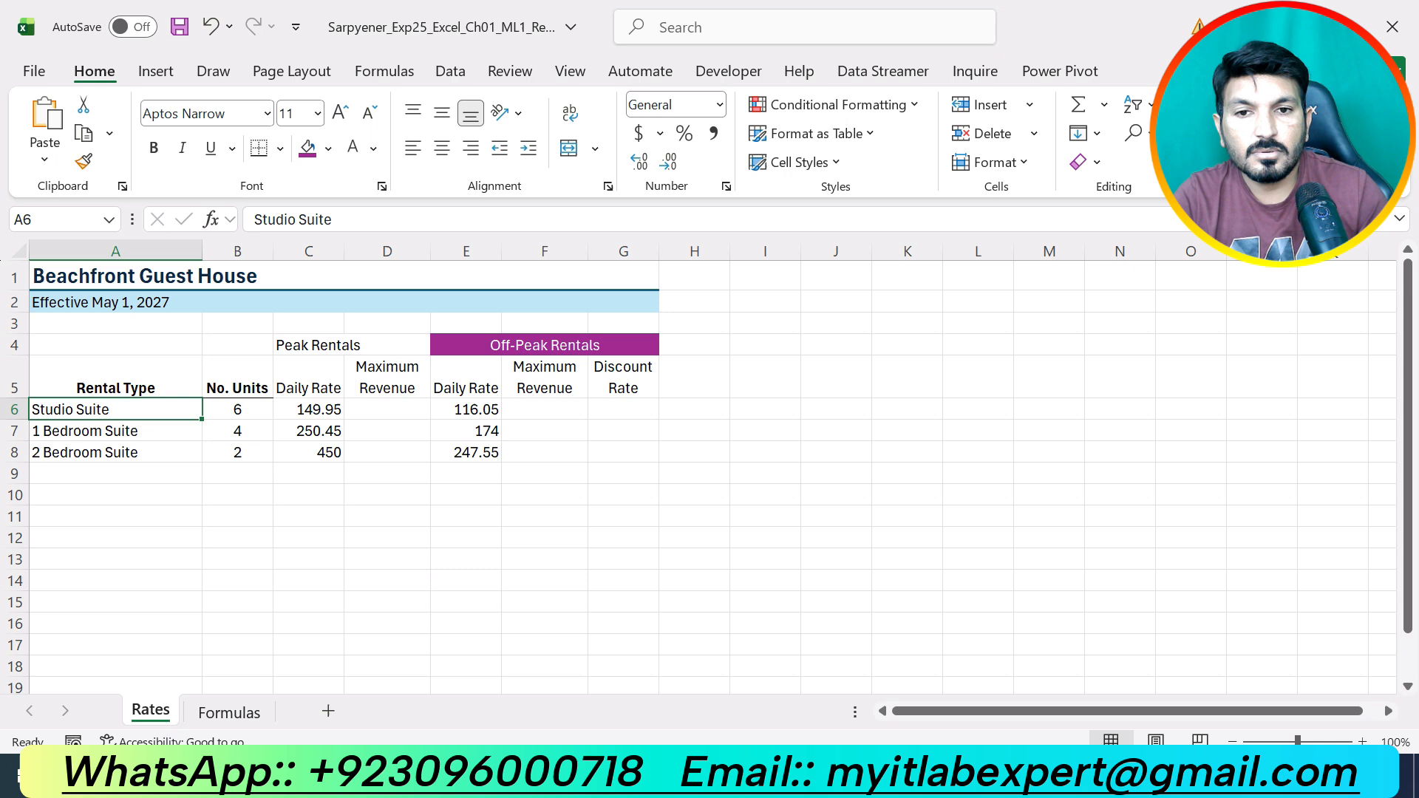
click(11, 434)
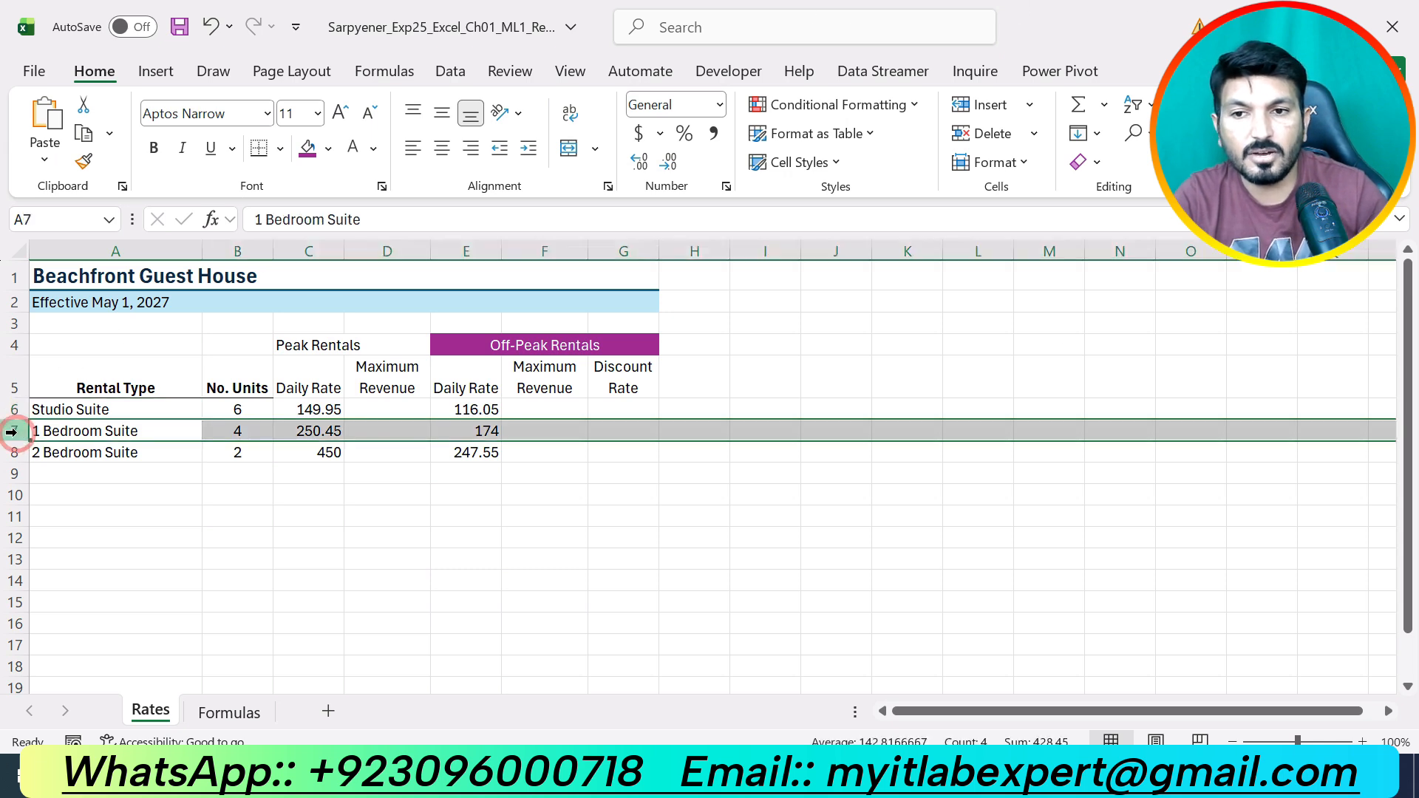
right_click(11, 434)
click(107, 537)
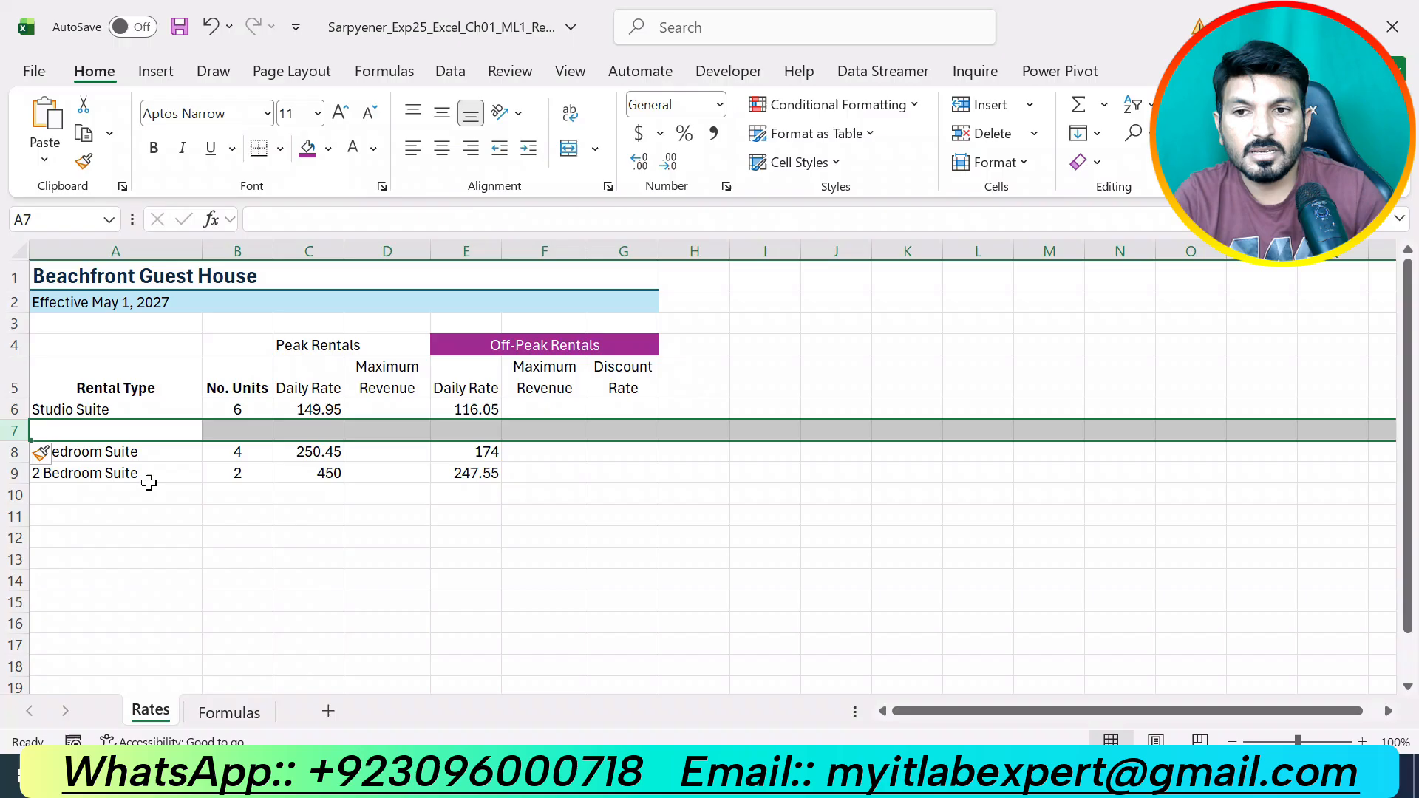
Enter Ocean View Studio as the rental type in A7.
click(89, 431)
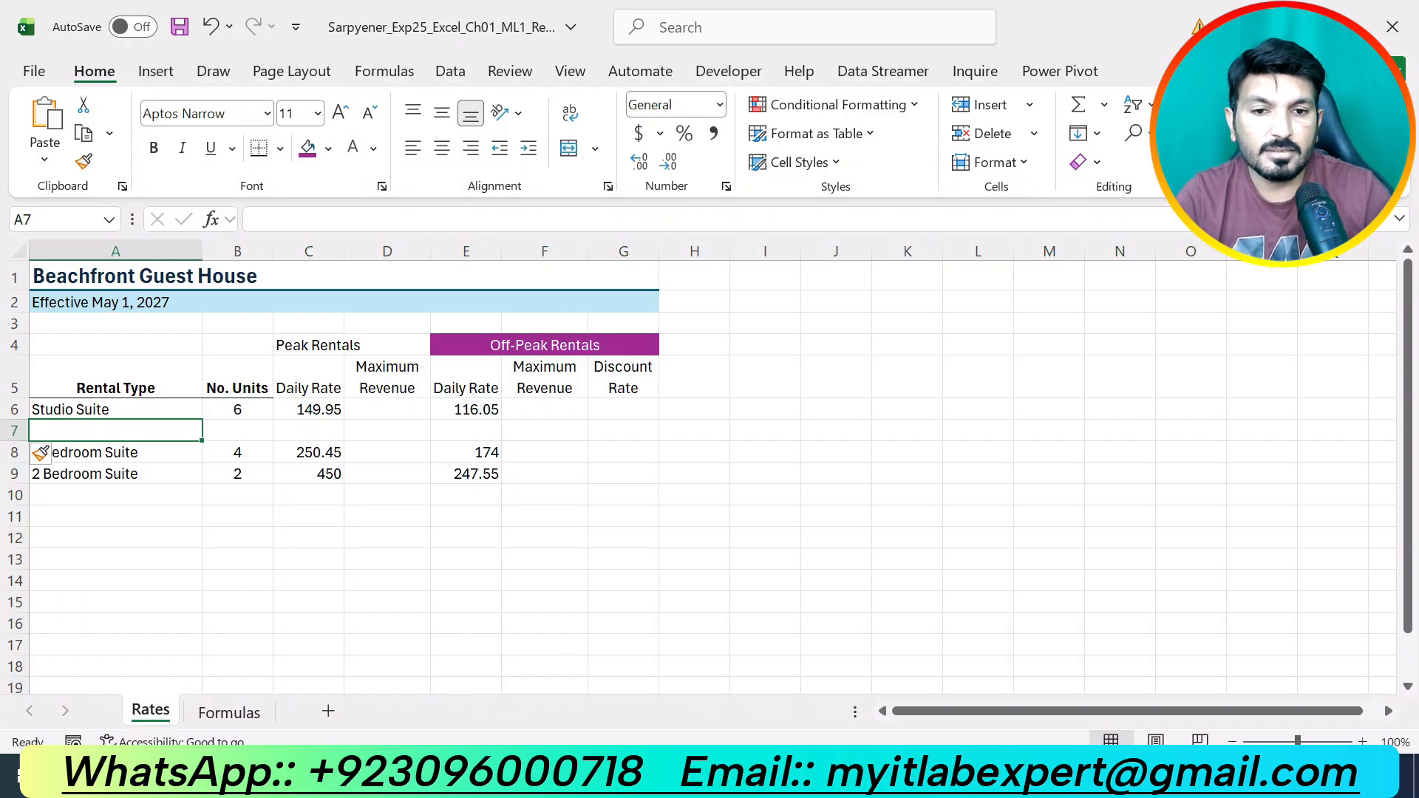
key(alt+Tab)
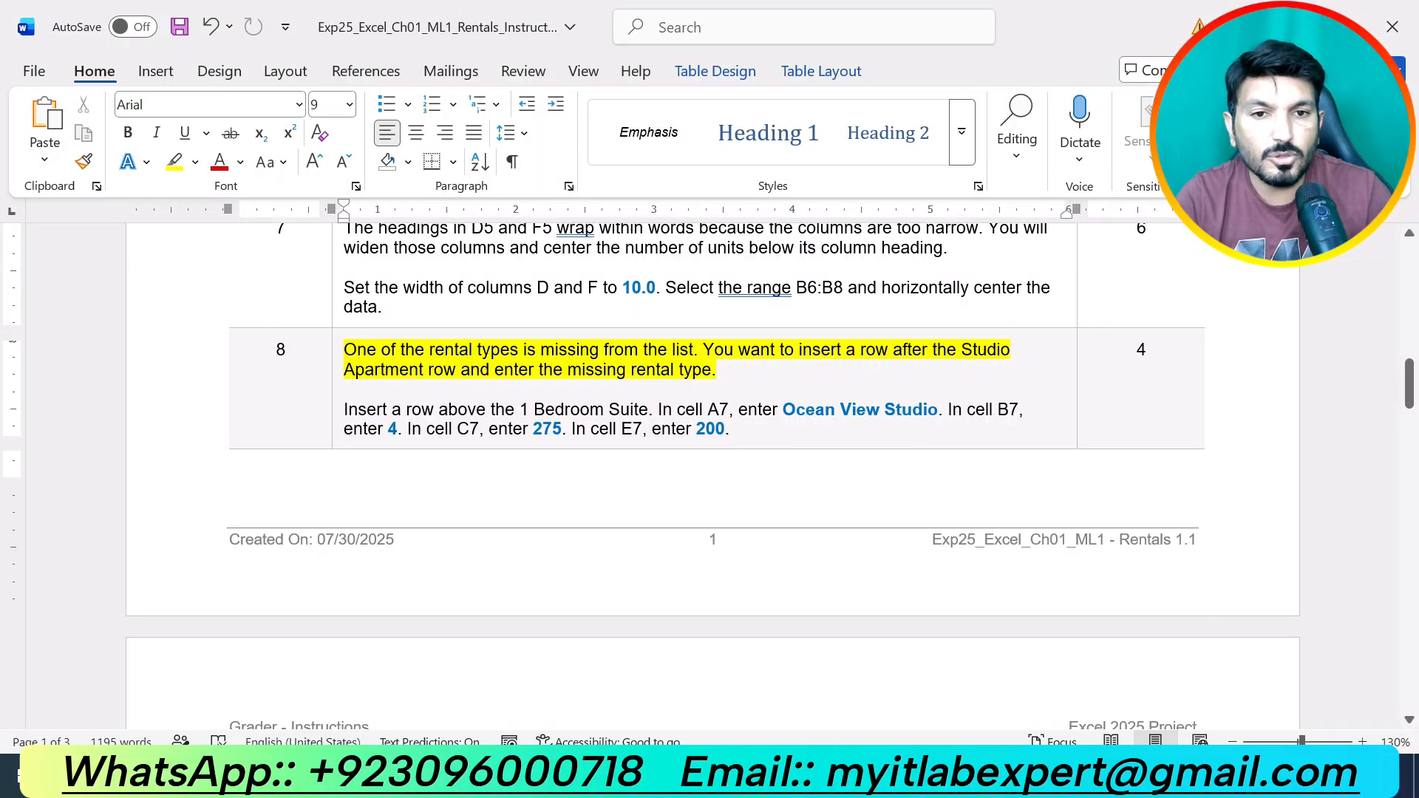
key(alt+Tab)
text(O)
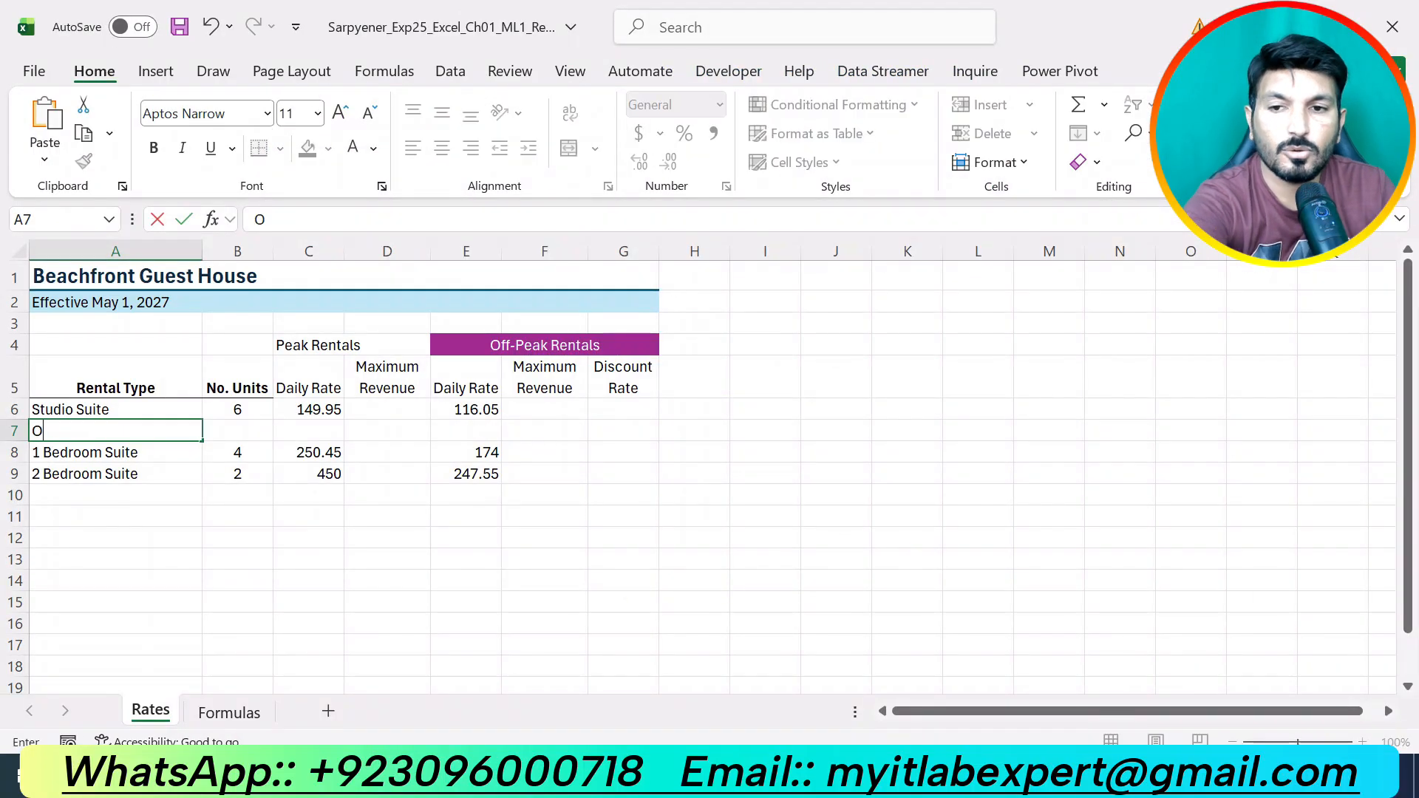
text(cean)
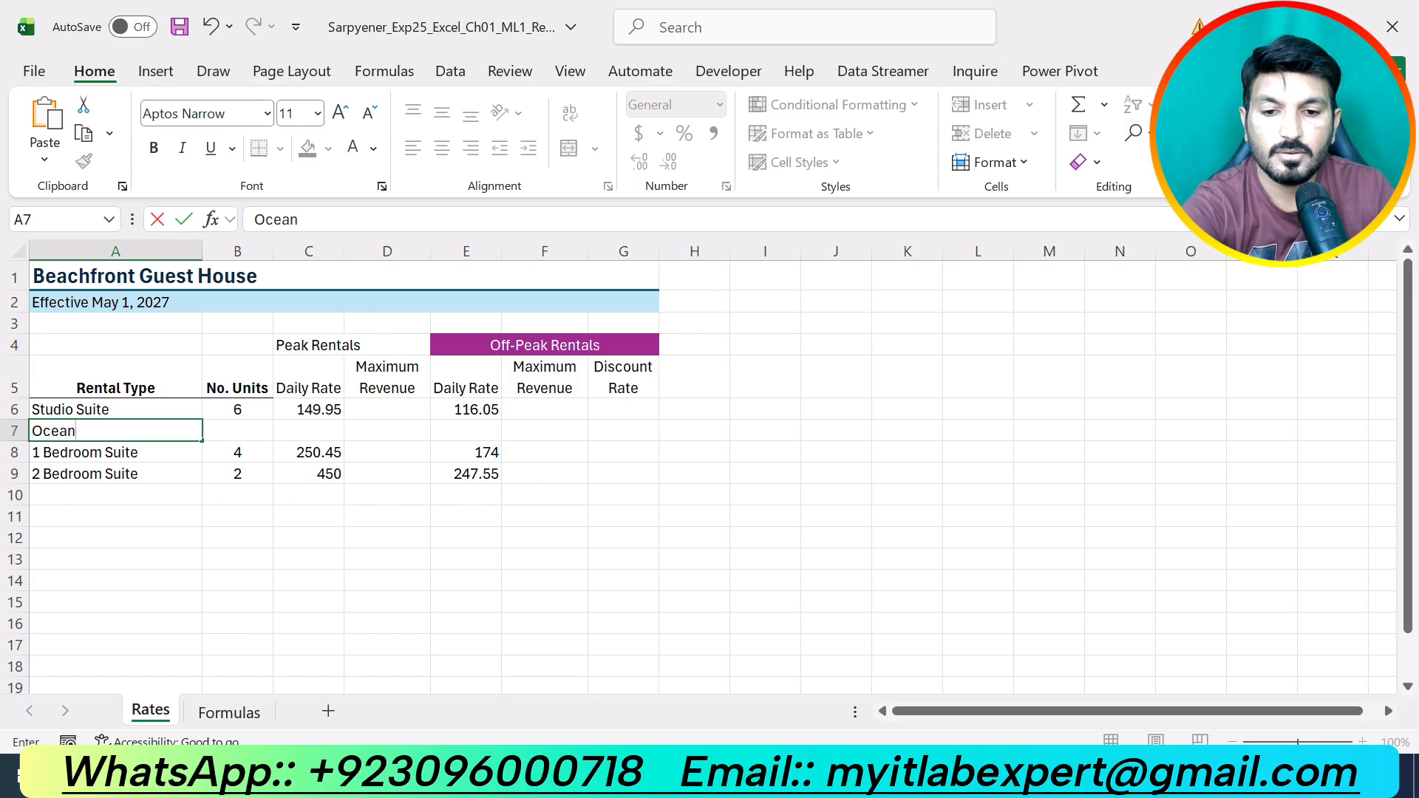
text( View )
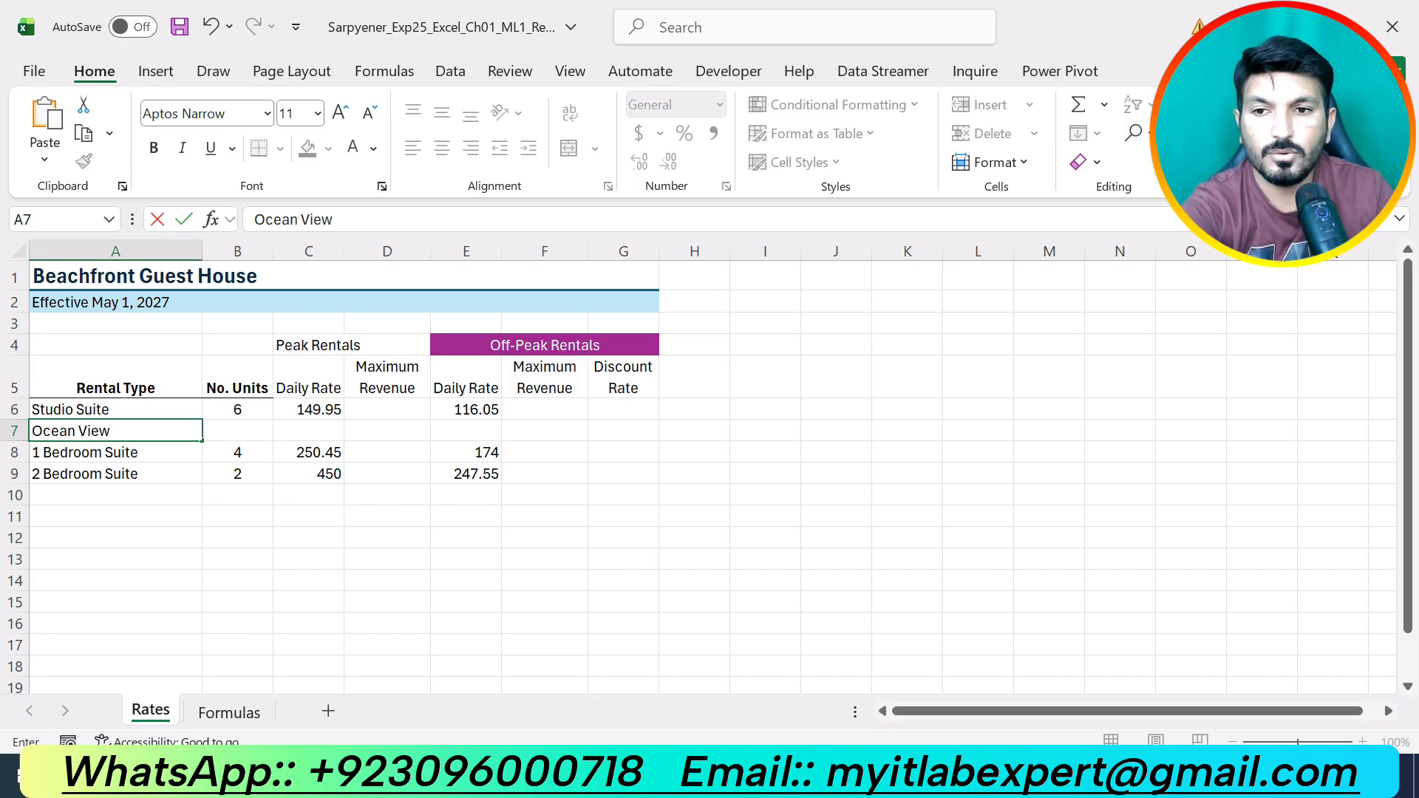
text(Studio)
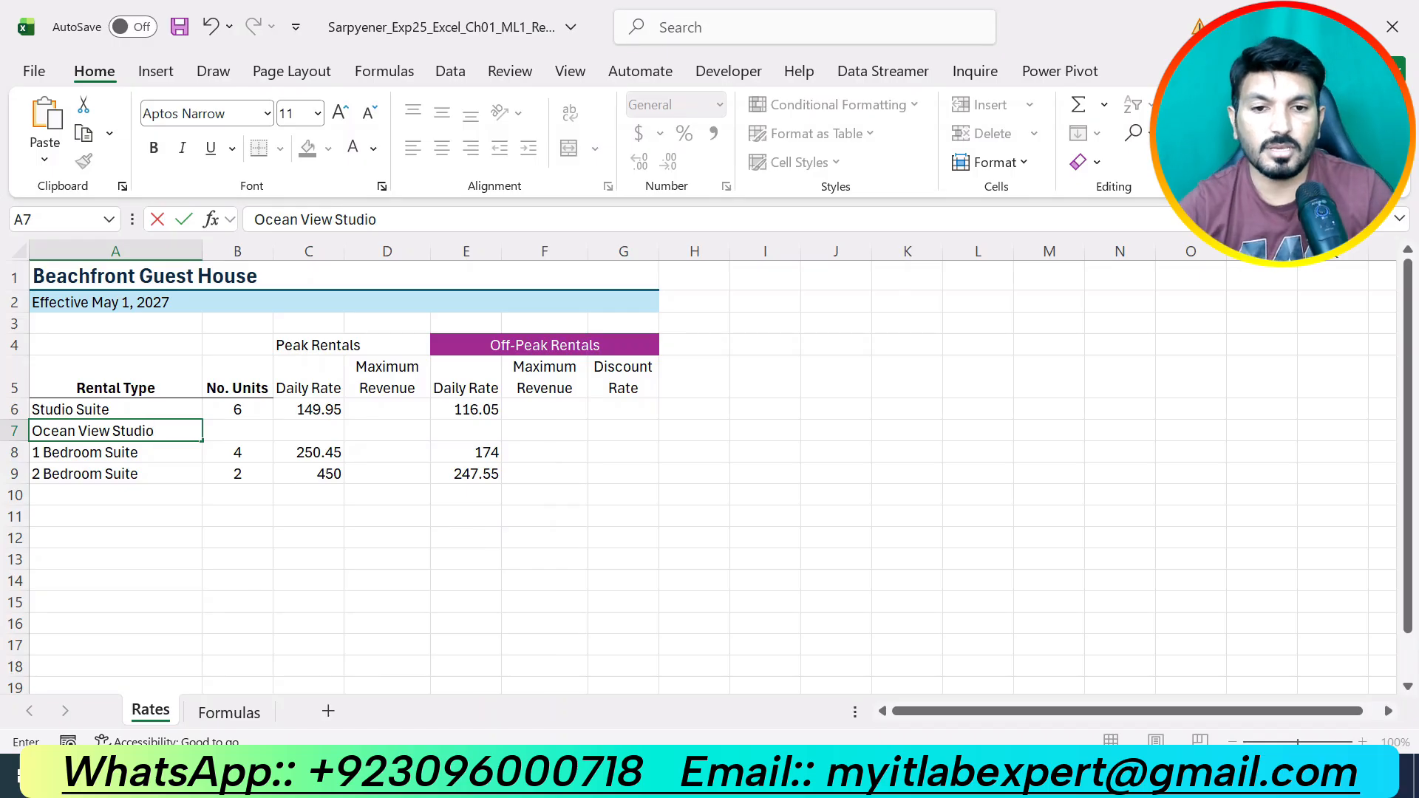
key(alt+Tab)
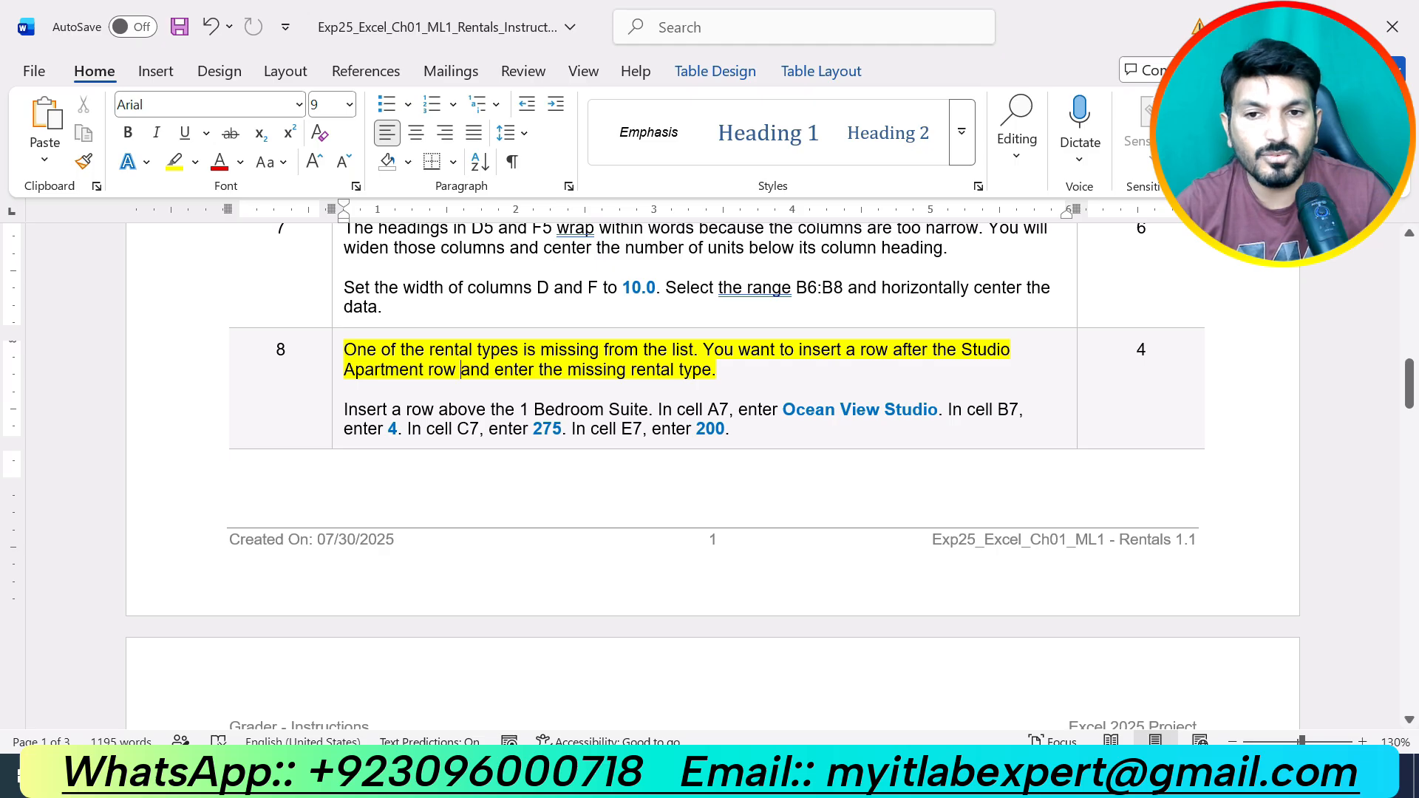
key(alt+Tab)
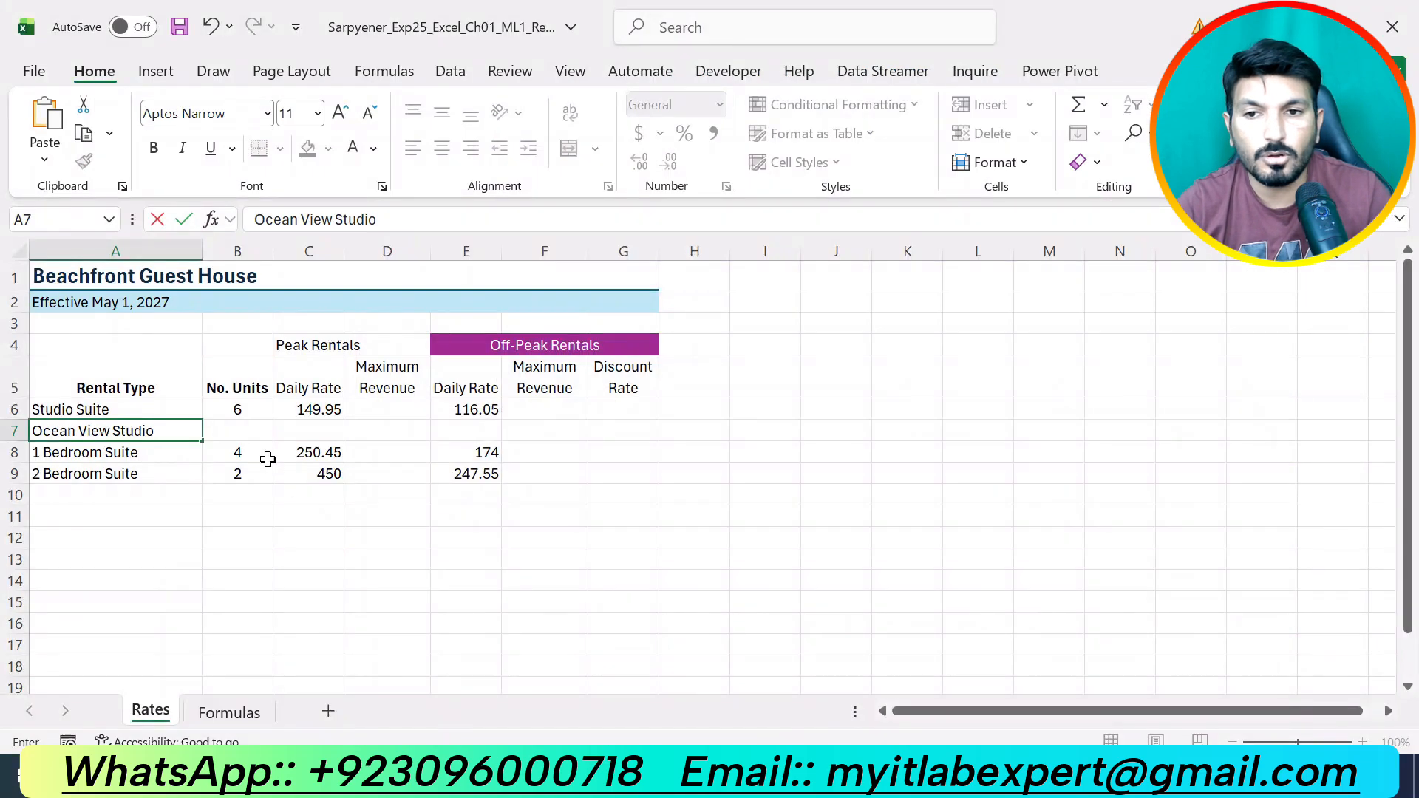
click(260, 435)
Fill row 7 with 4 units, a 275 peak rate and a 200 off-peak rate.
text(4)
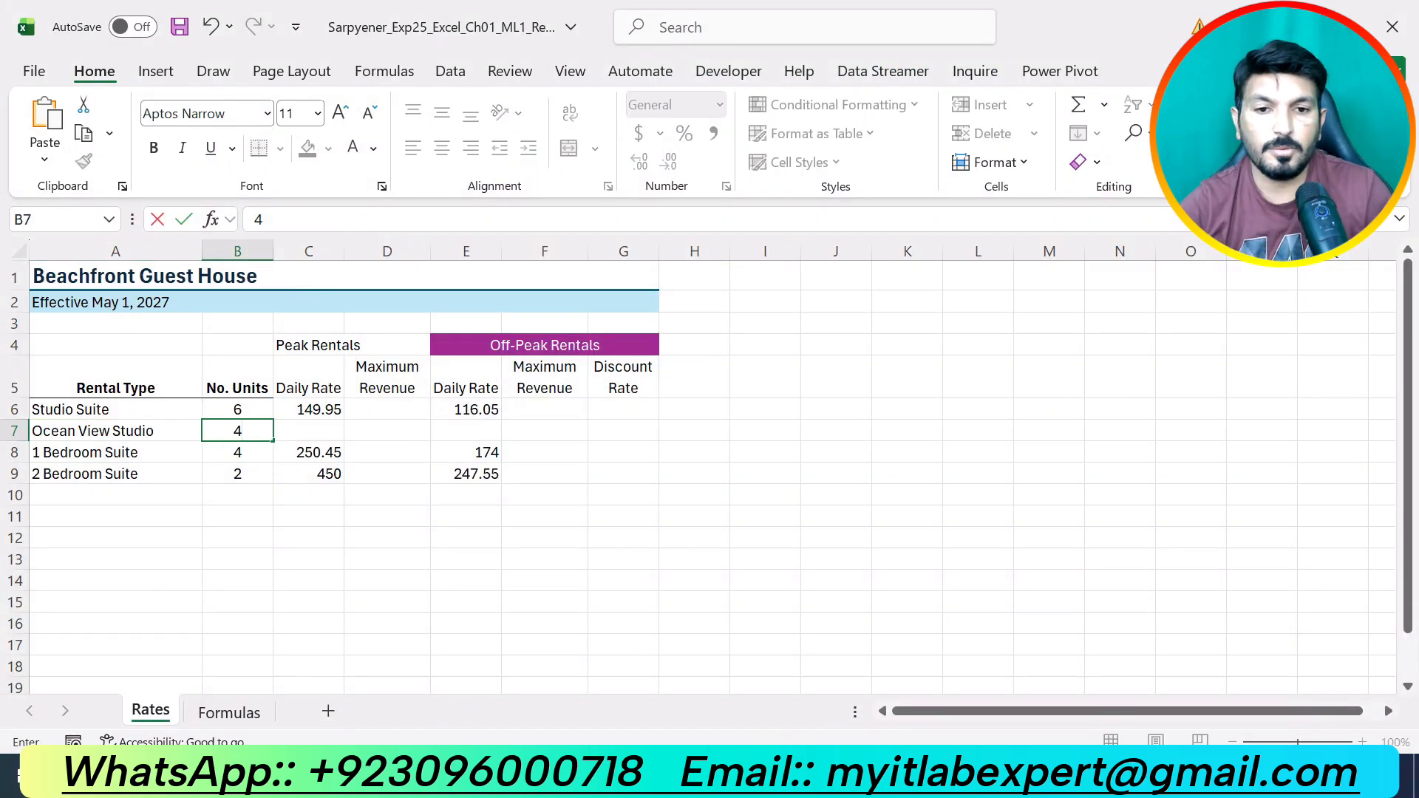
key(alt+Tab)
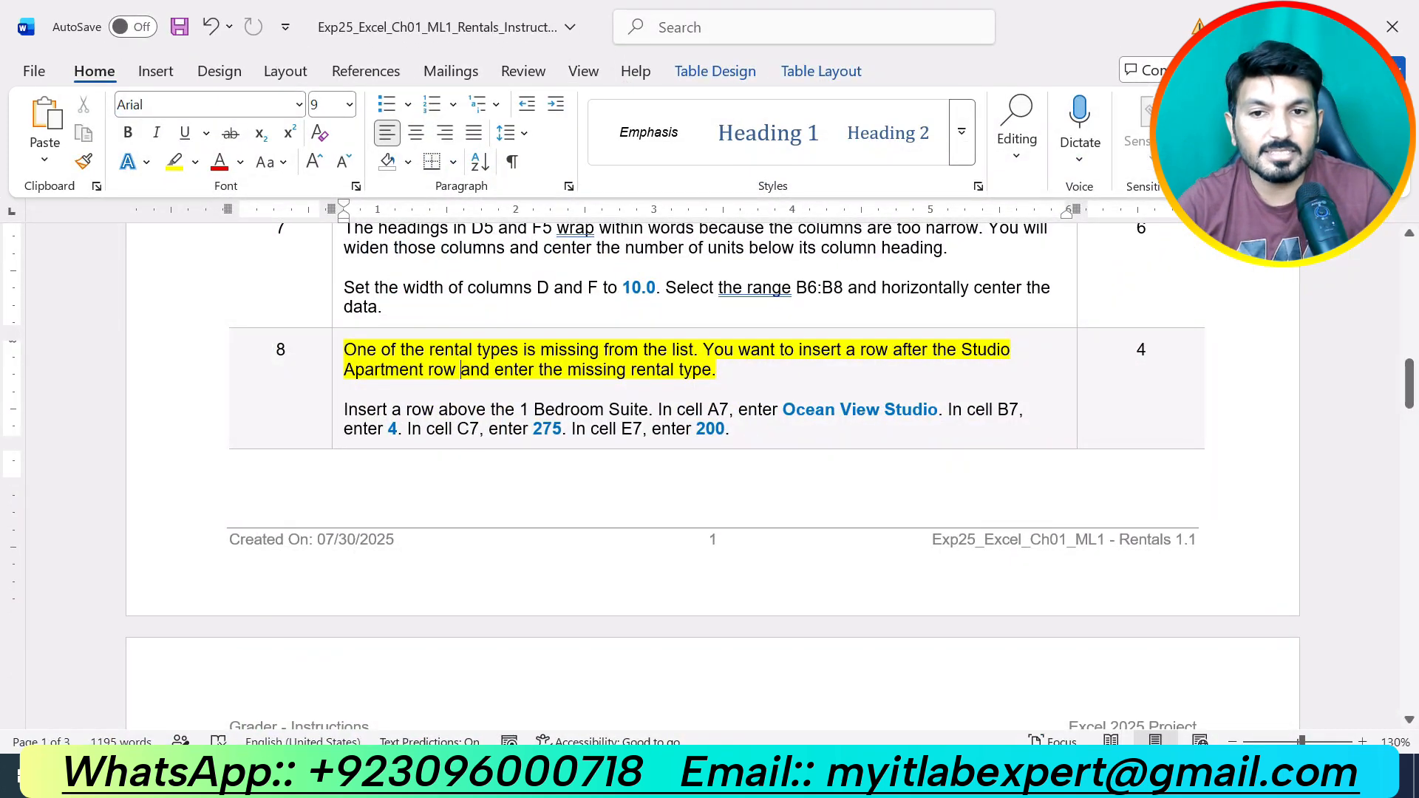
key(alt+Tab)
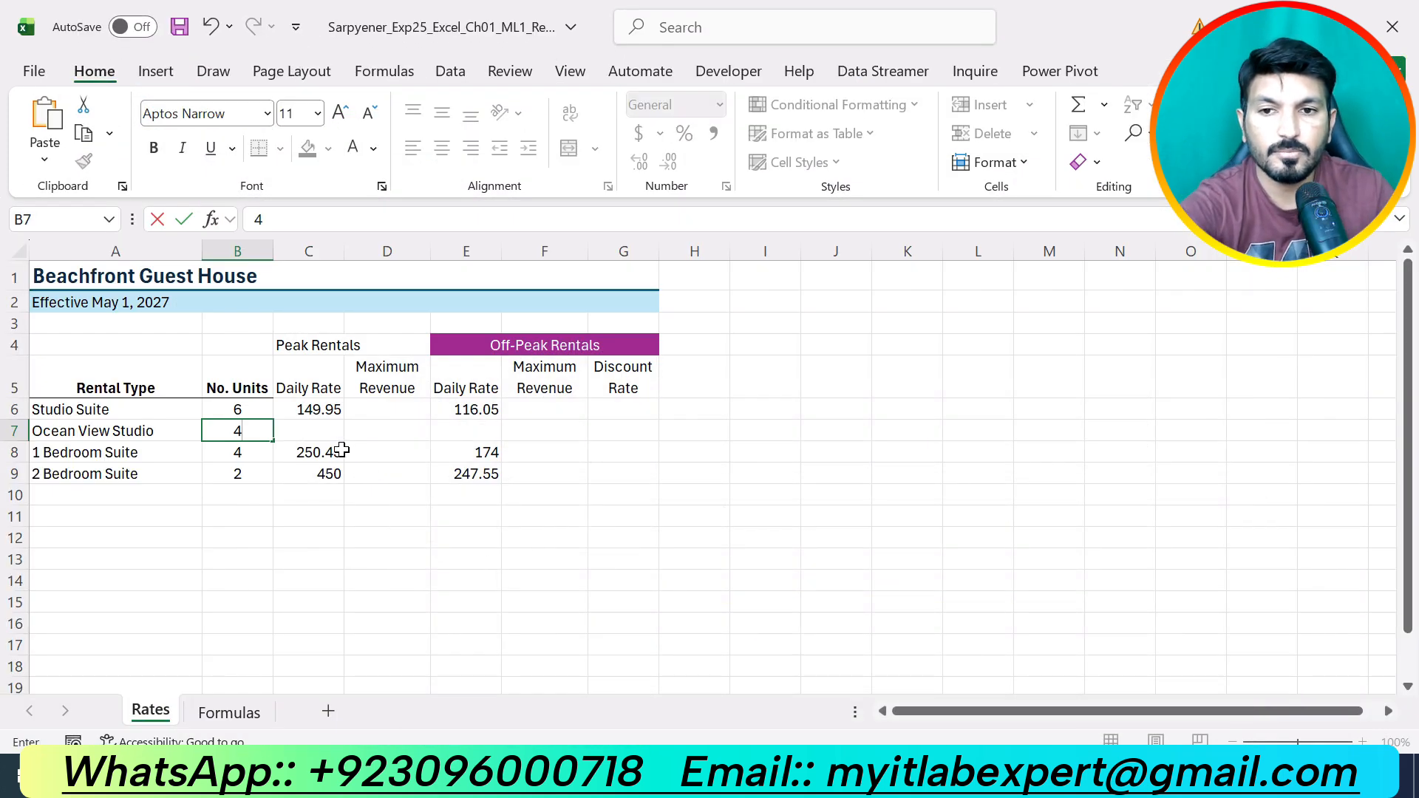
click(315, 431)
text(275)
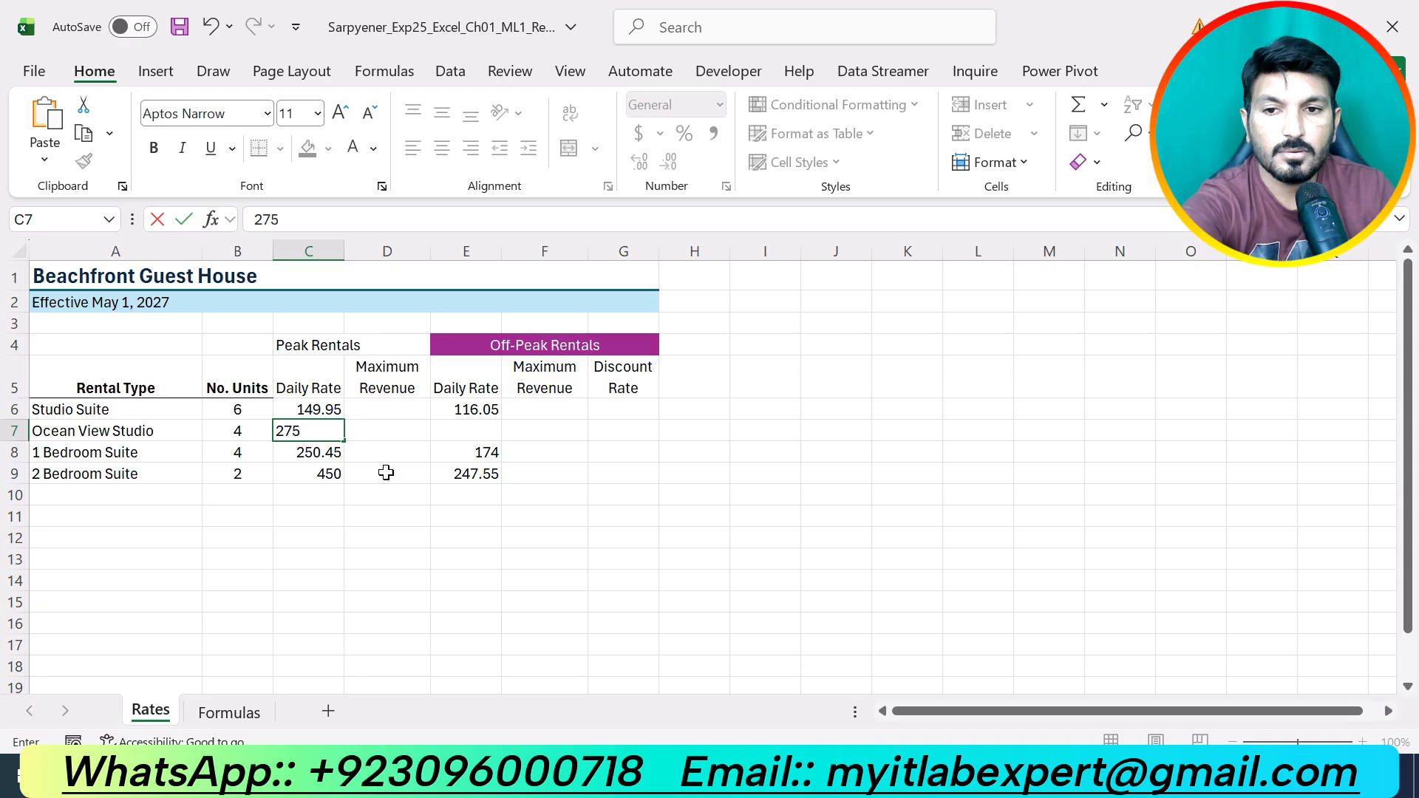
key(alt+Tab)
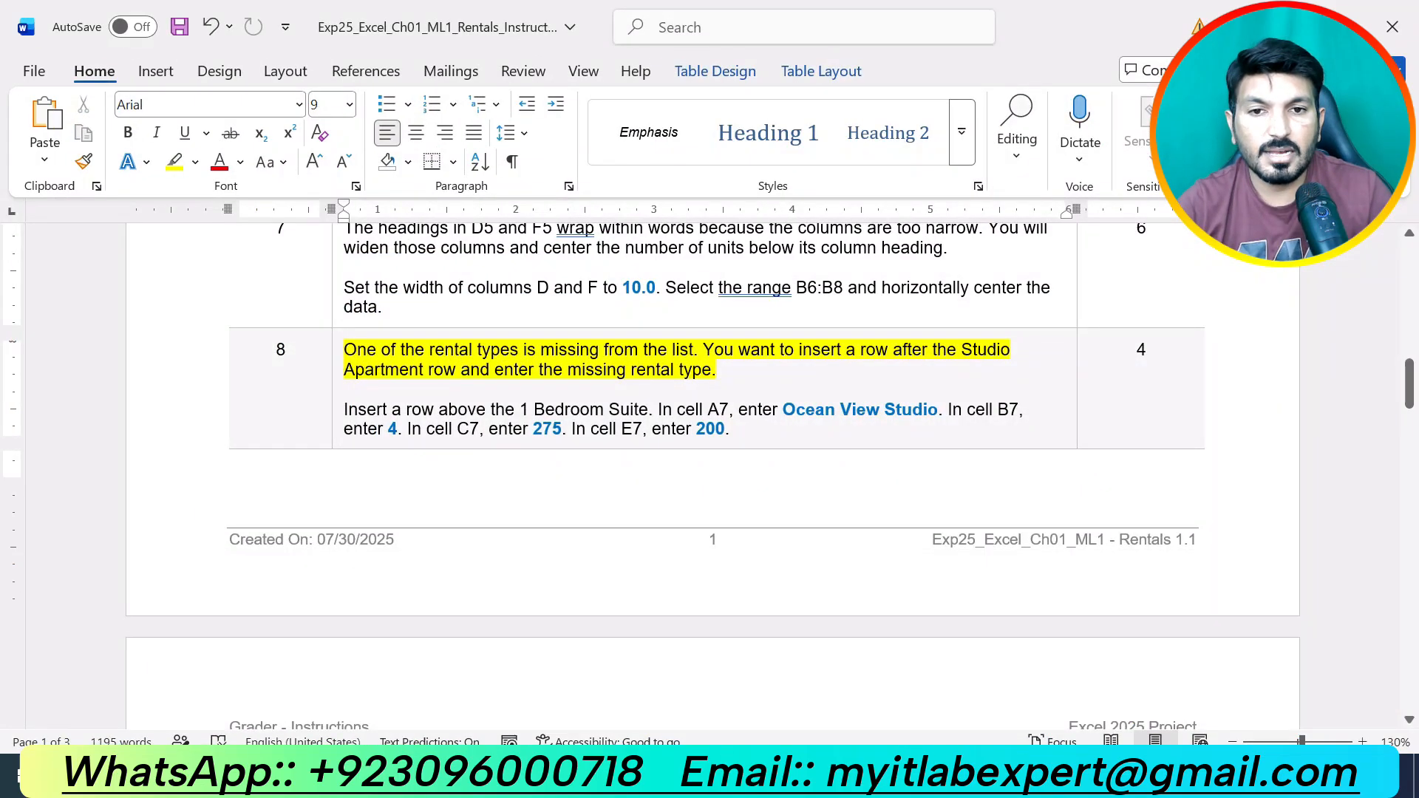
key(alt+Tab)
click(476, 429)
text(200)
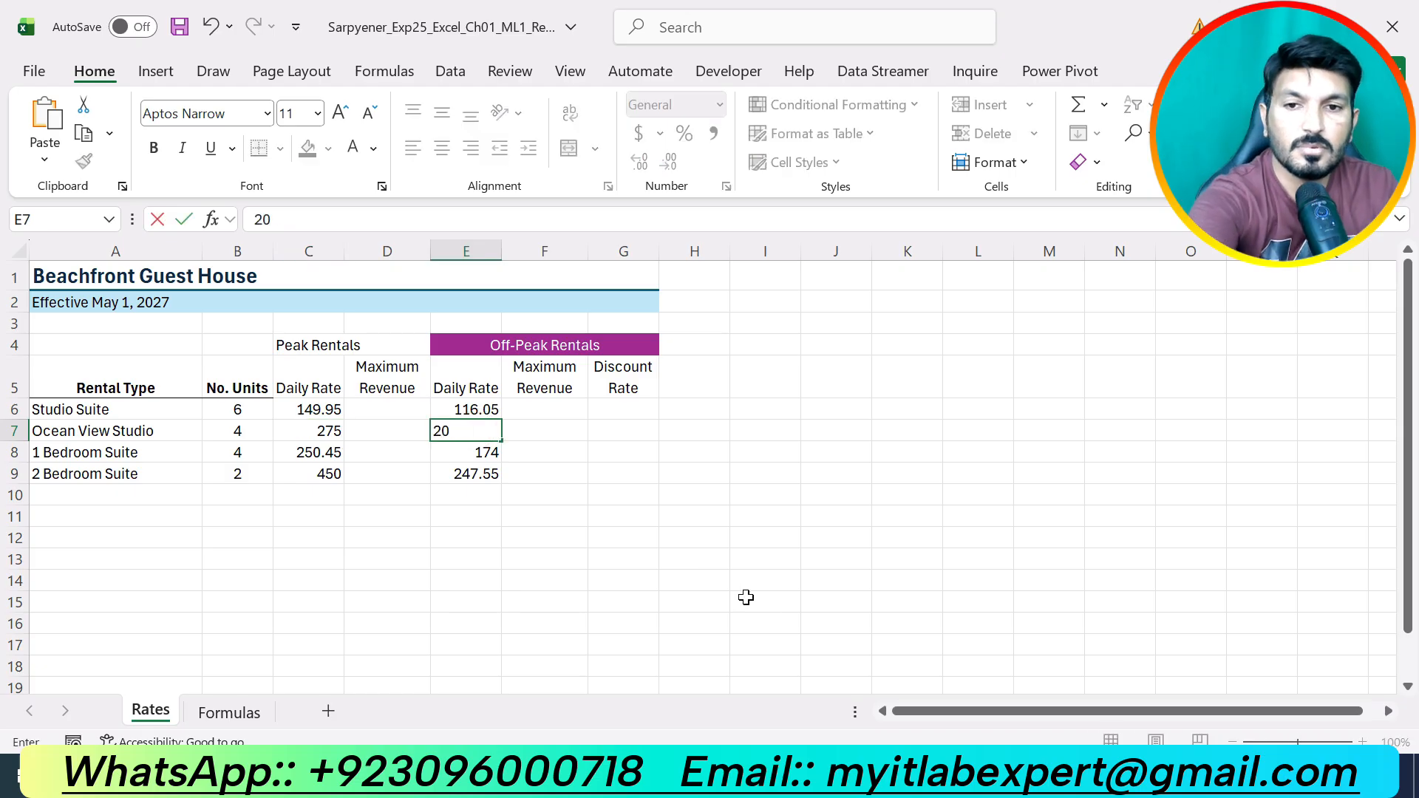
click(761, 602)
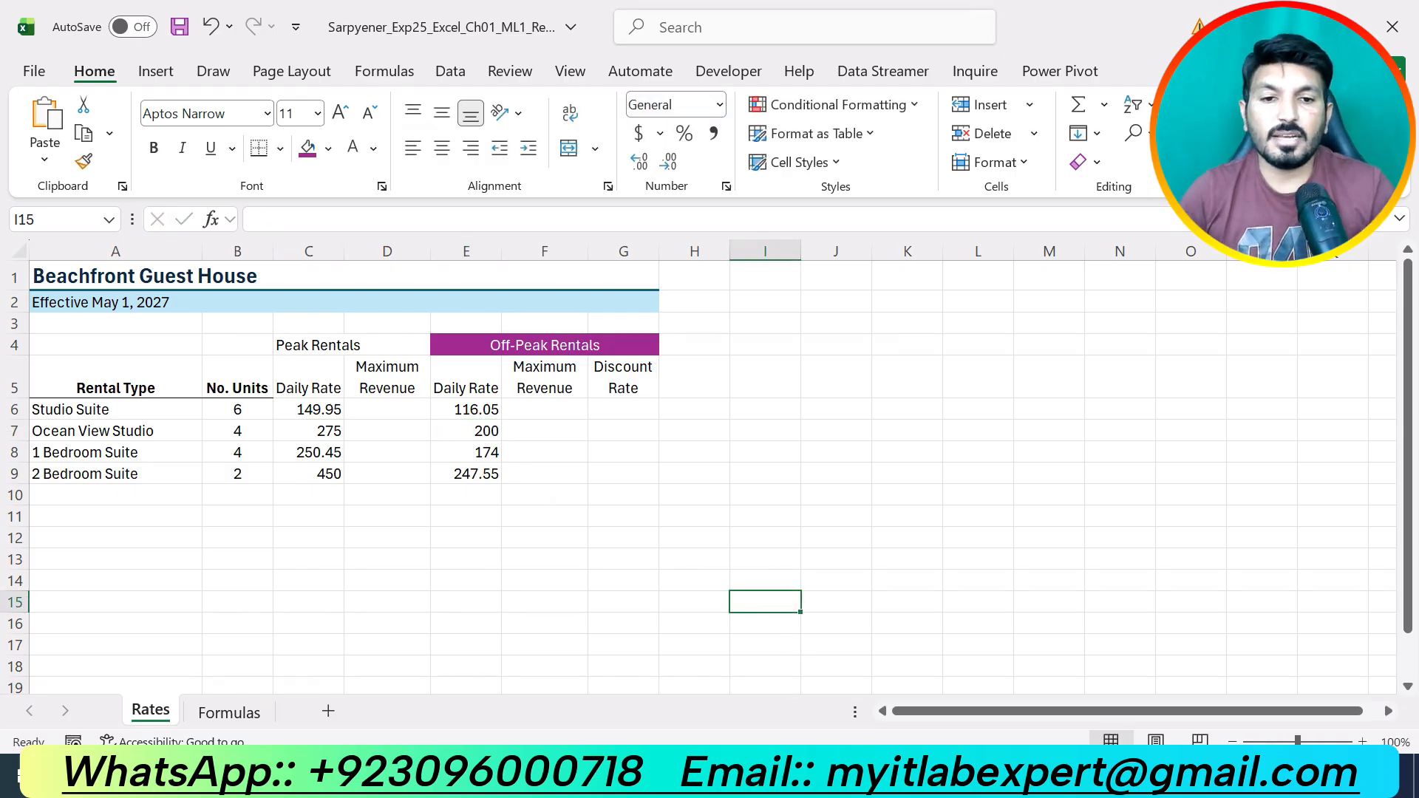
Move Word's yellow highlight from step 8 to step 9, then return to Excel.
key(alt+Tab)
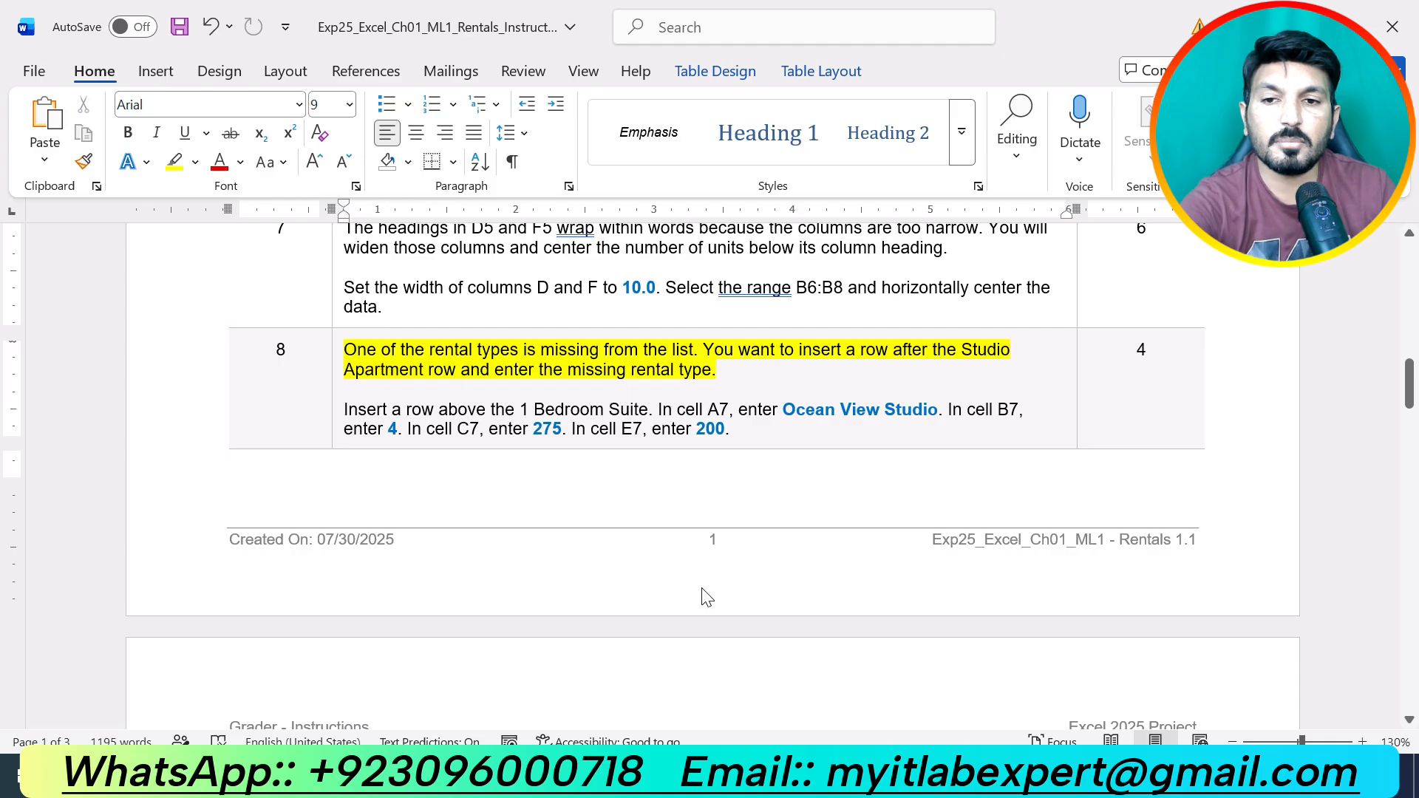
key(ctrl+z)
scroll(771, 598, down, 6)
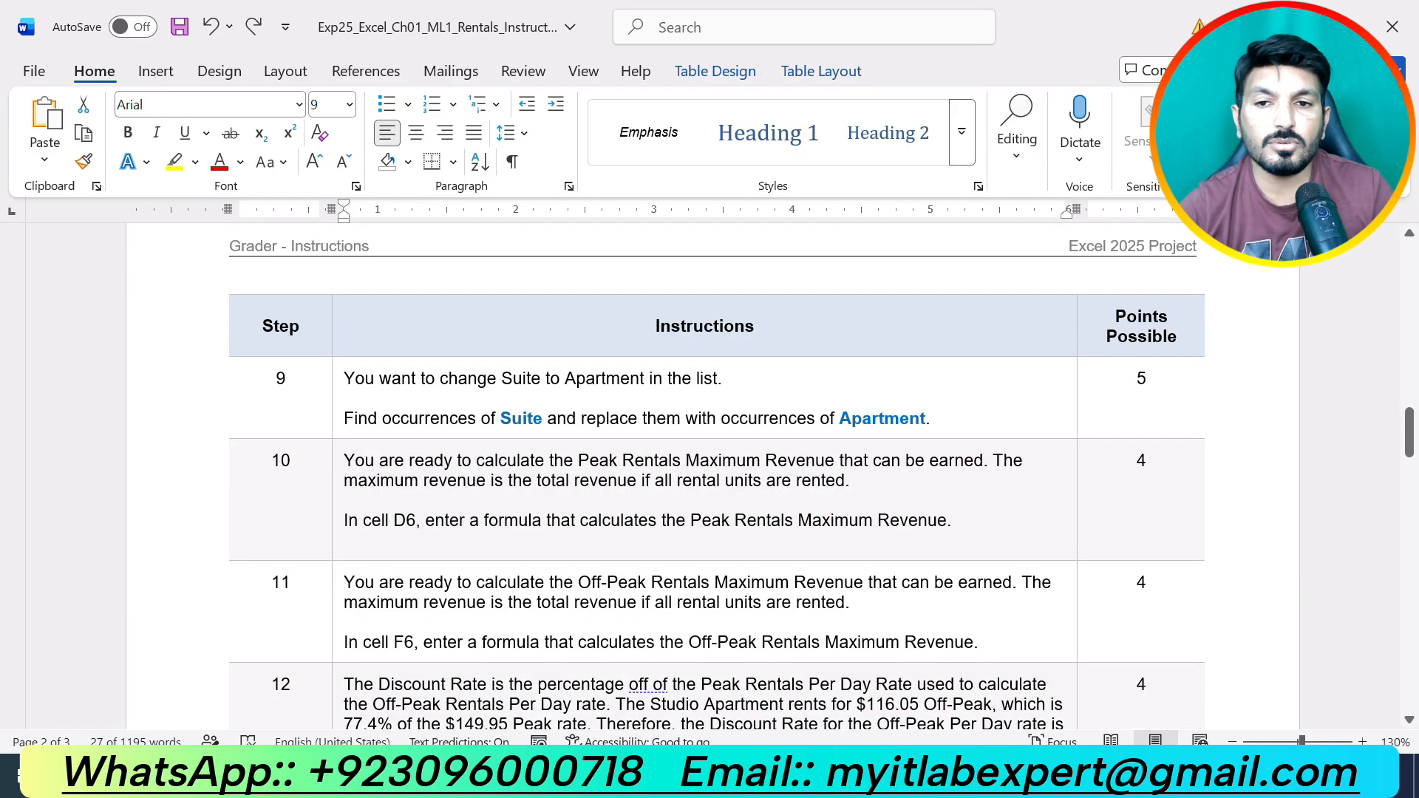
drag(932, 419, 337, 378)
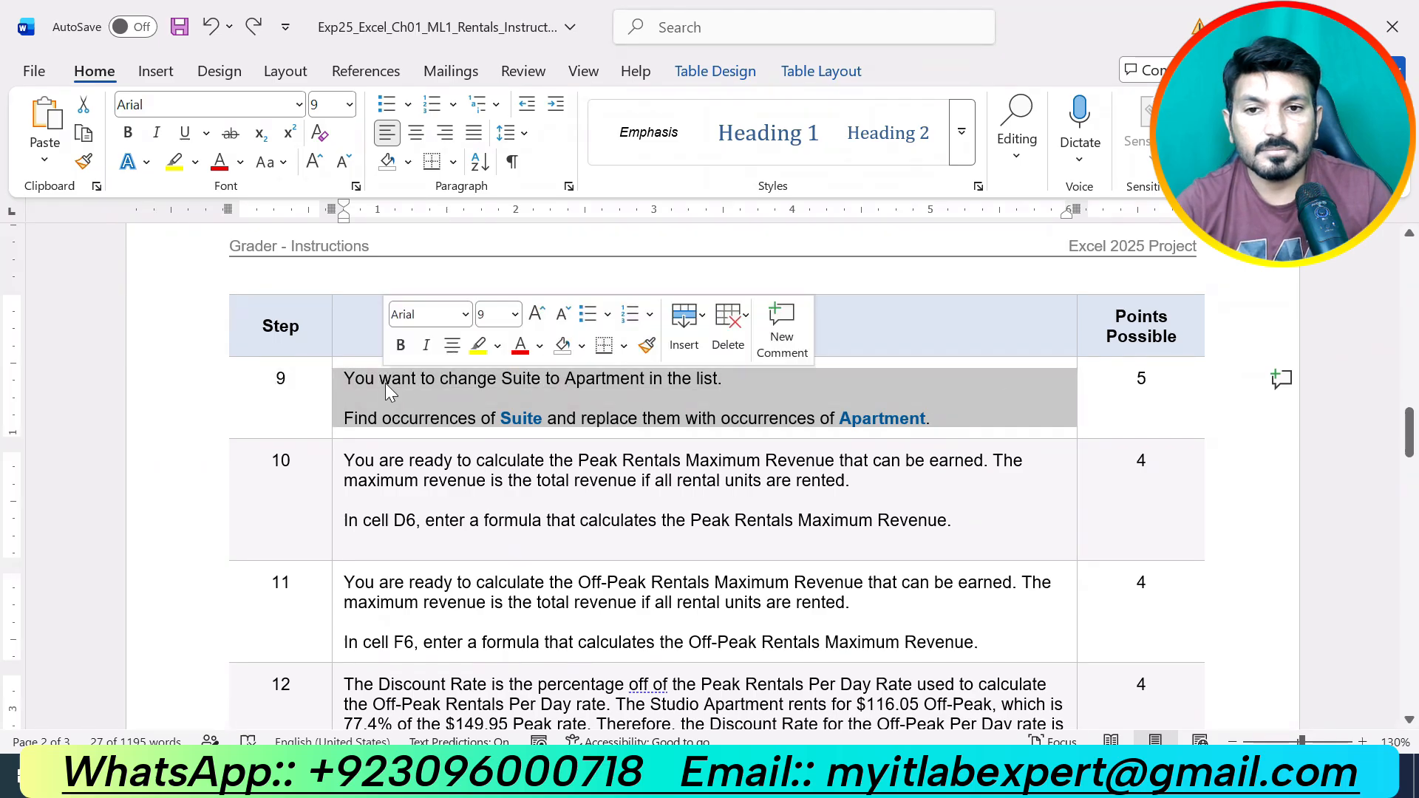
click(476, 346)
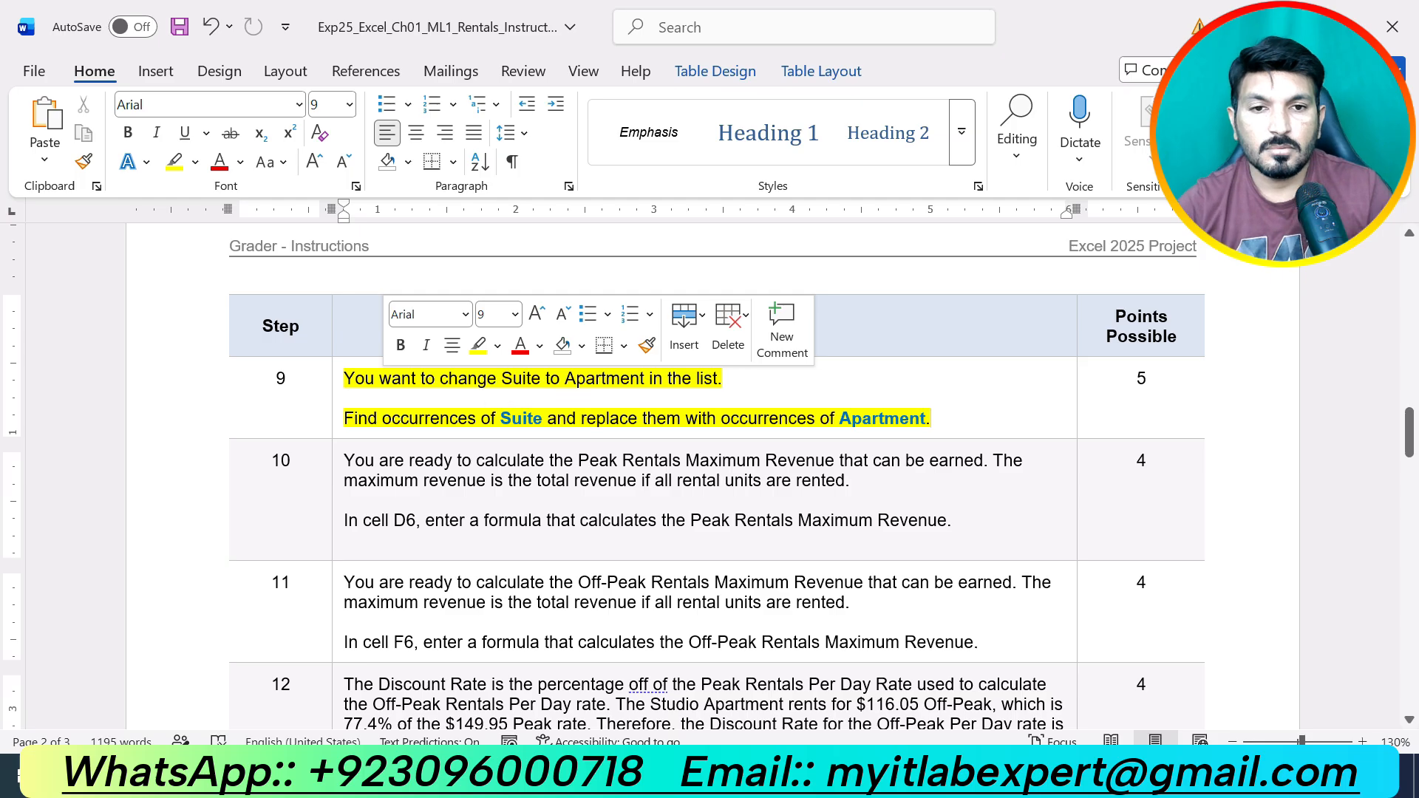
click(932, 418)
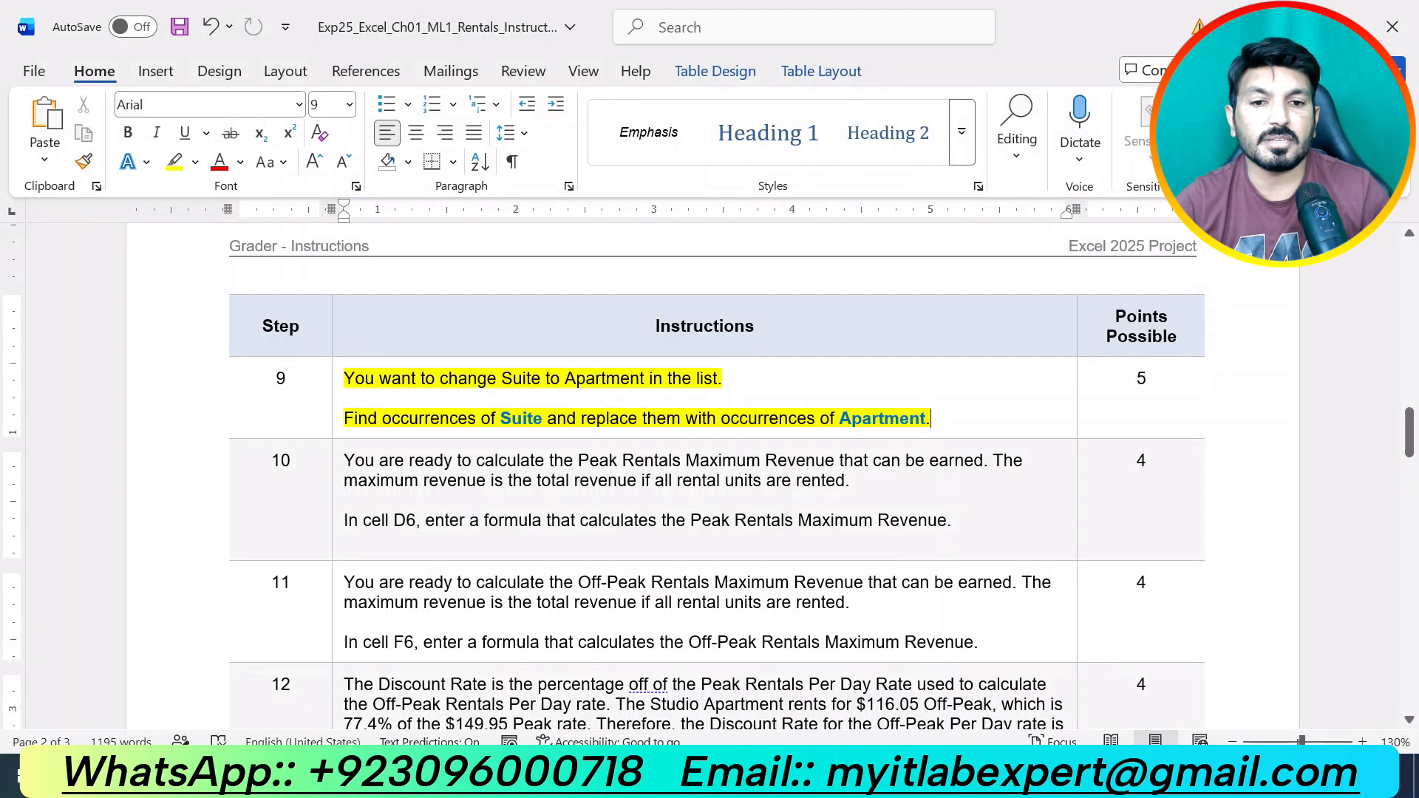
key(alt+Tab)
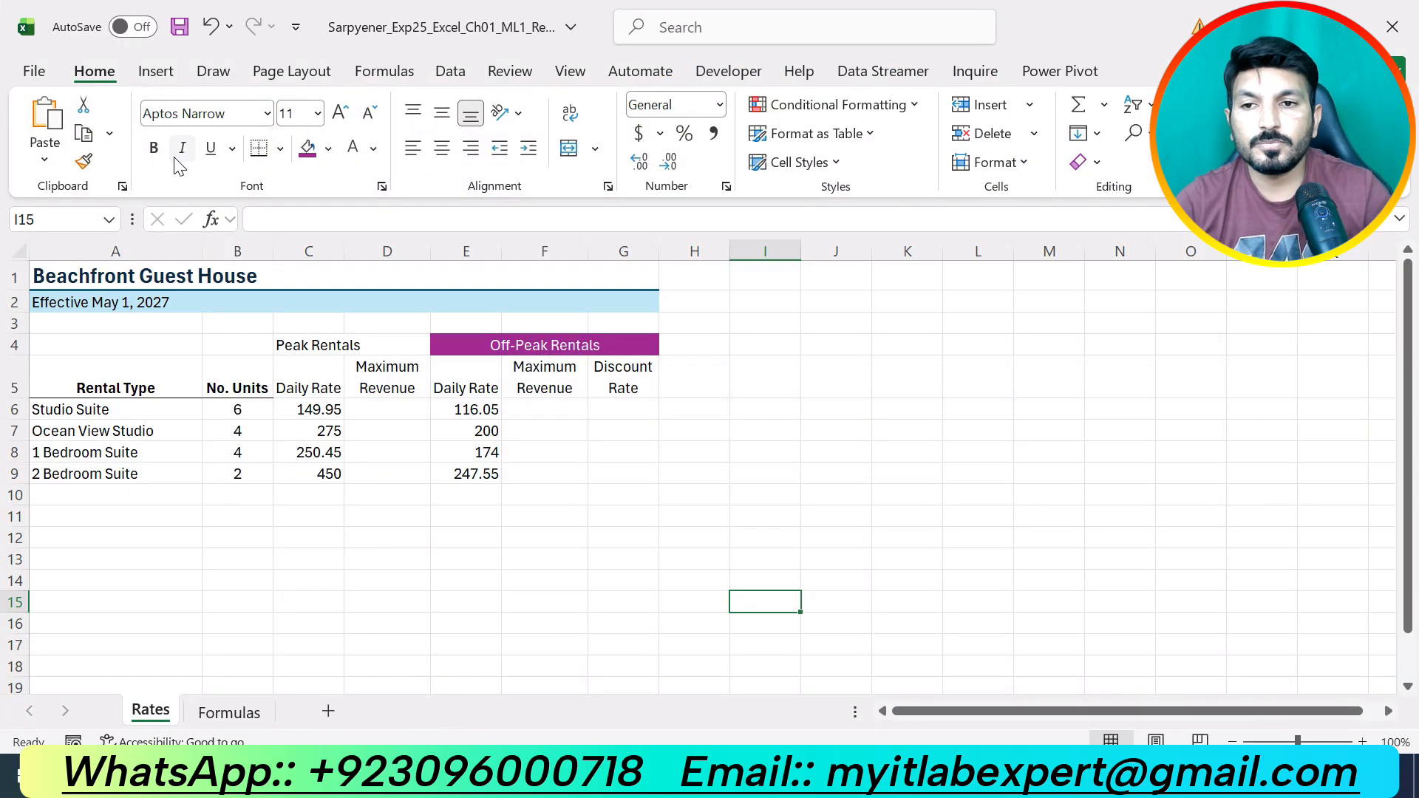
Open the Replace dialog from Home > Find & Select.
click(51, 319)
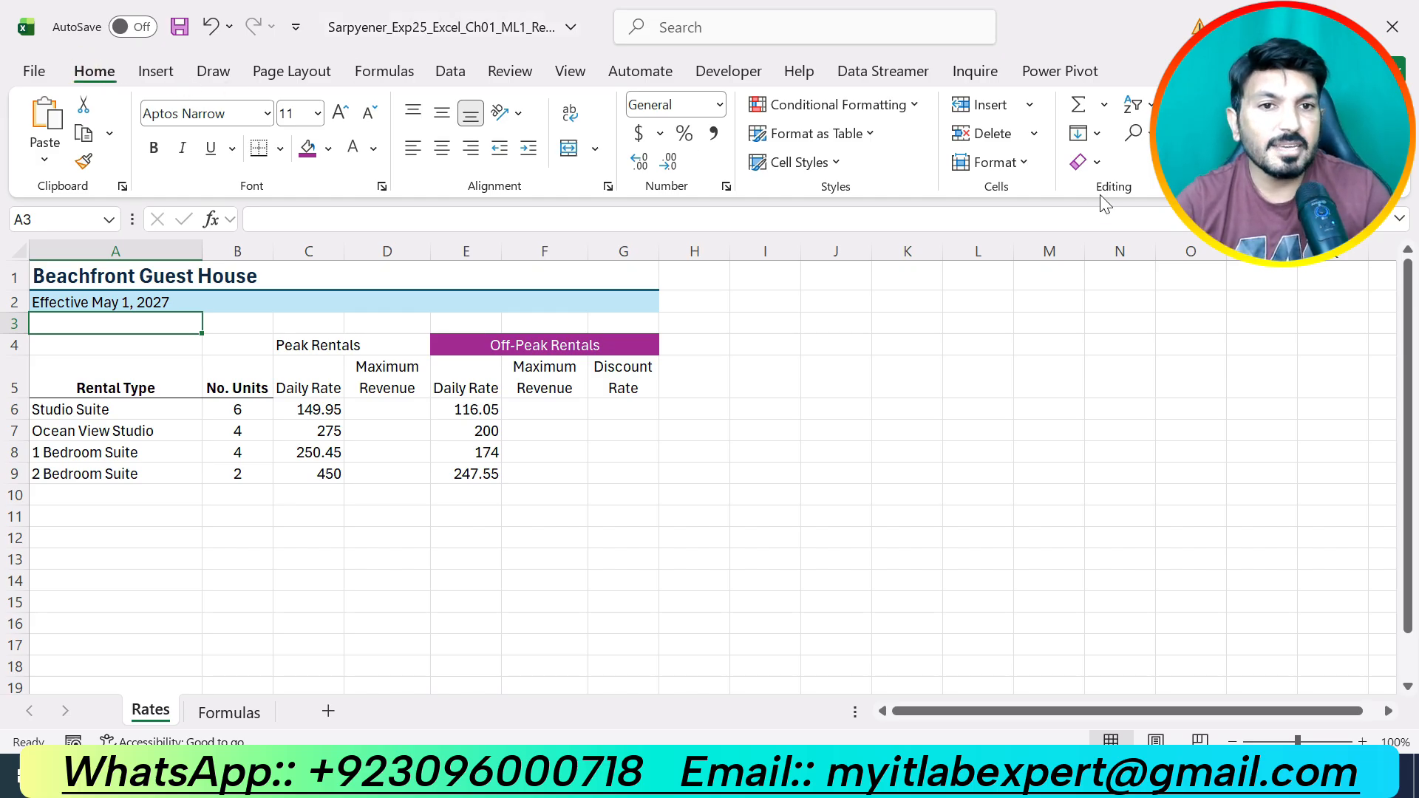
click(1150, 106)
click(1150, 107)
click(1146, 135)
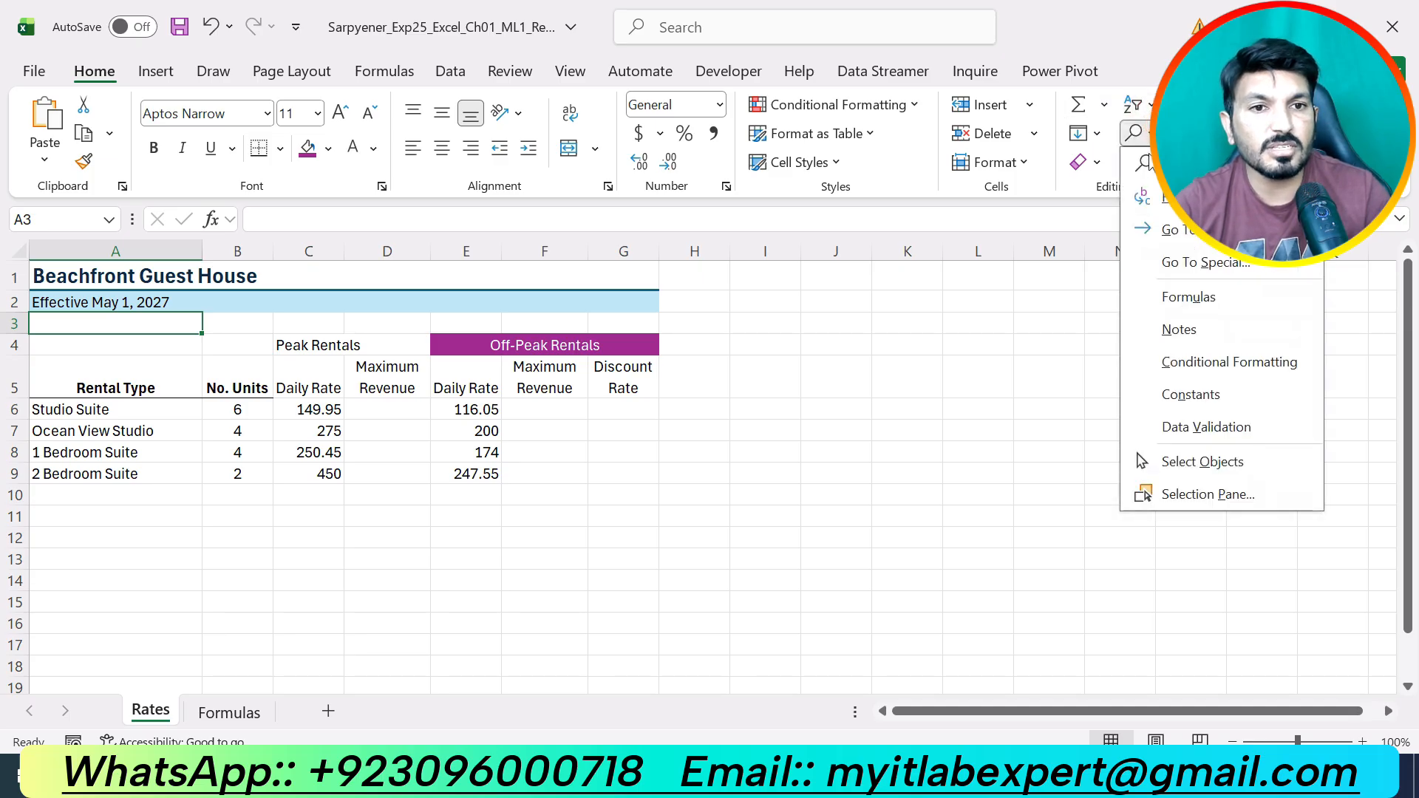
click(1175, 197)
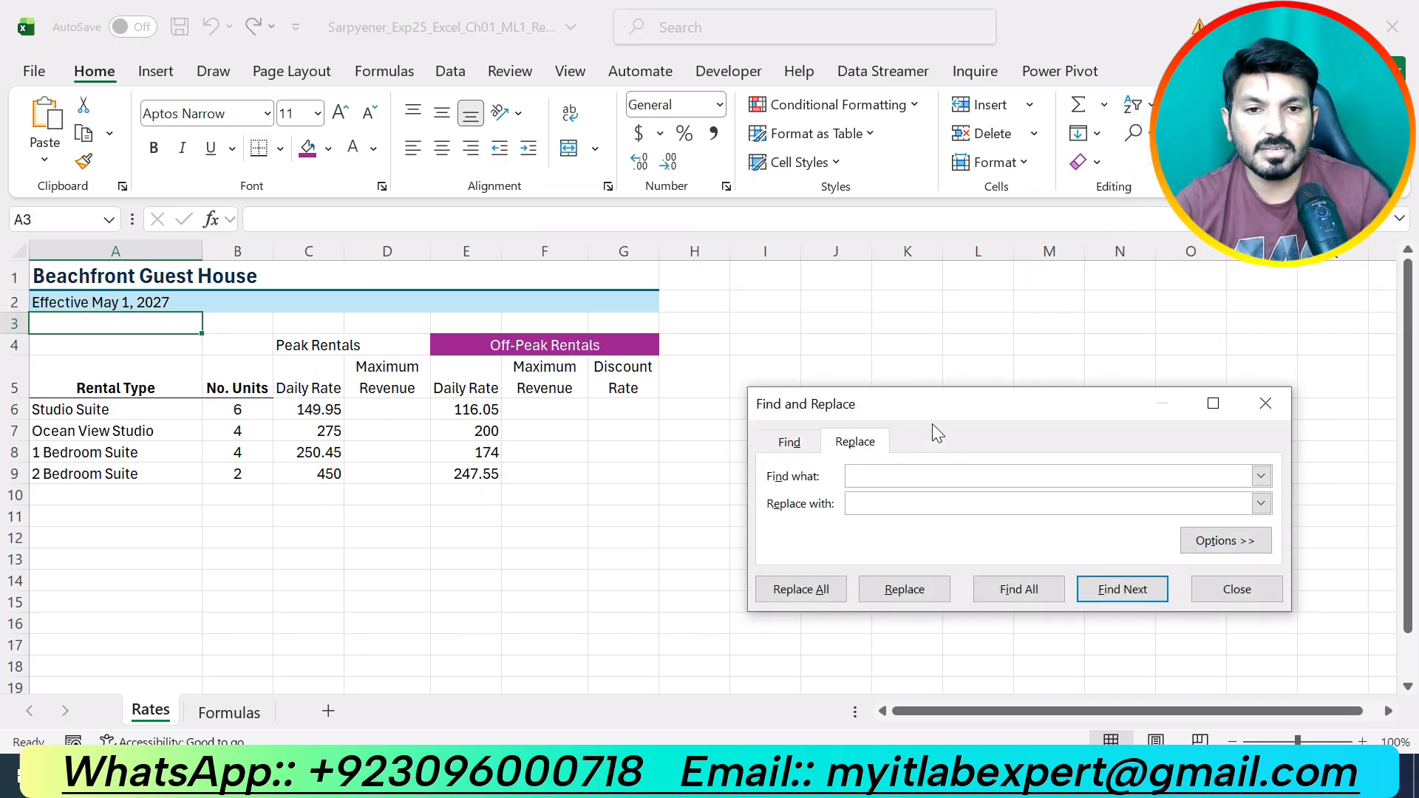
Replace all occurrences of Suite with Apartment, making three replacements.
text(St)
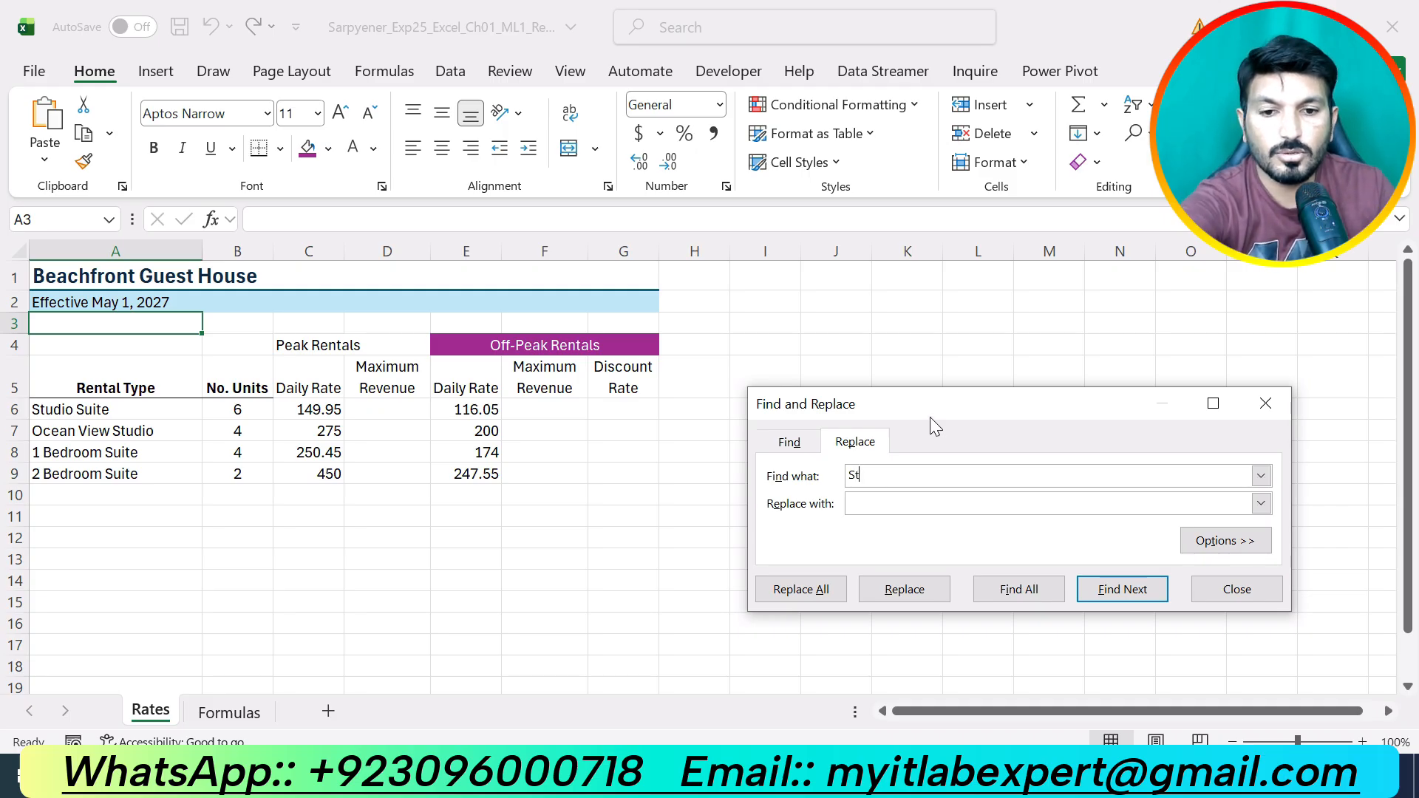
text(udio)
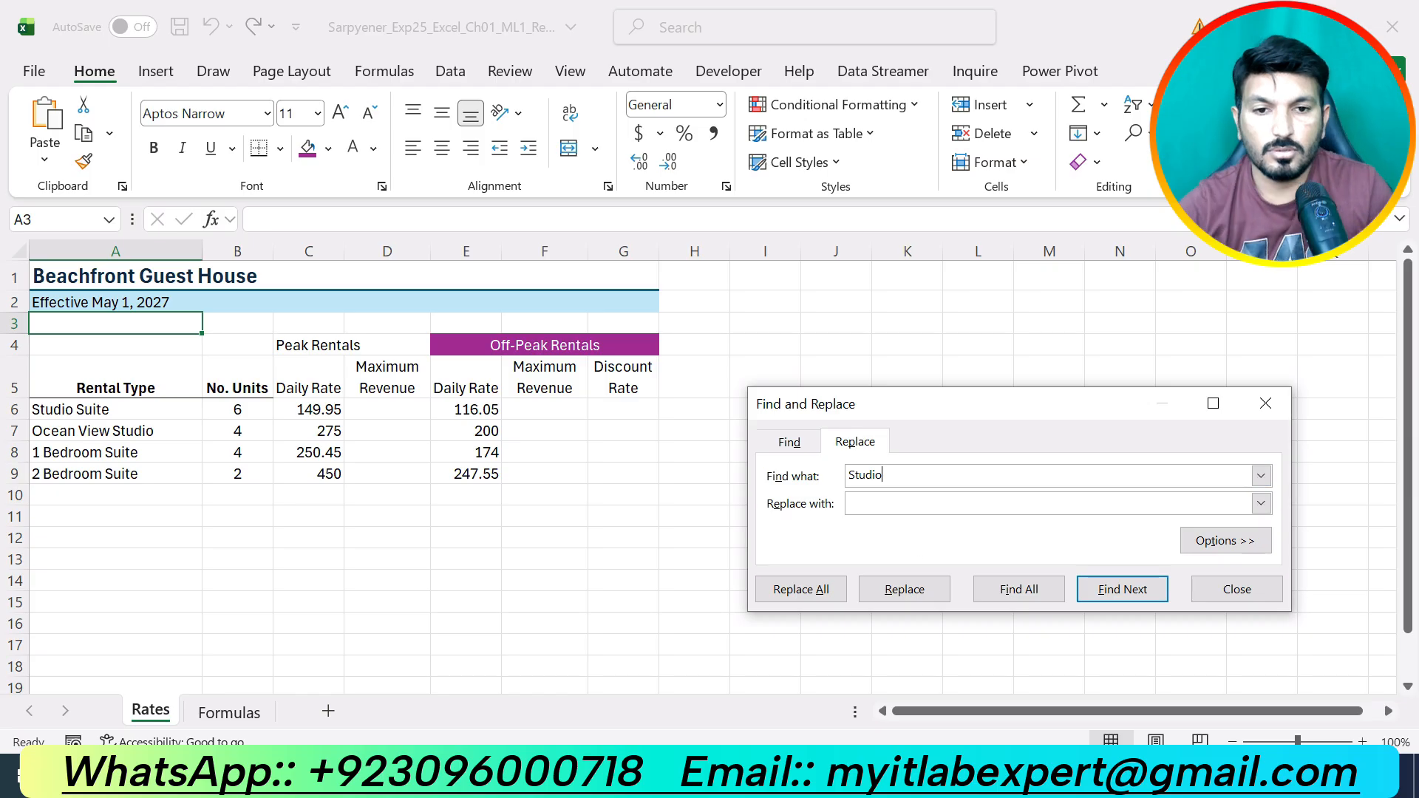
key(alt+Tab)
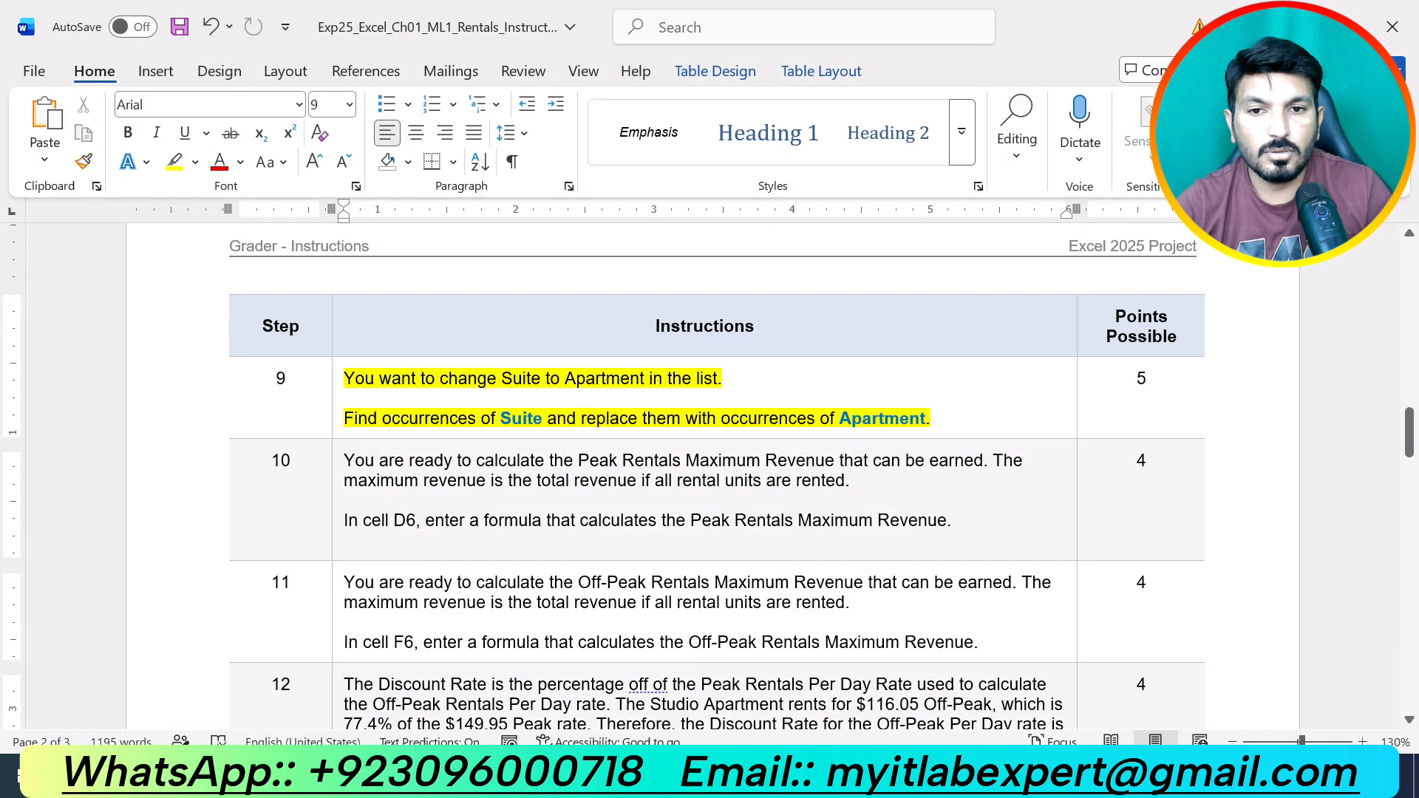
key(alt+Tab)
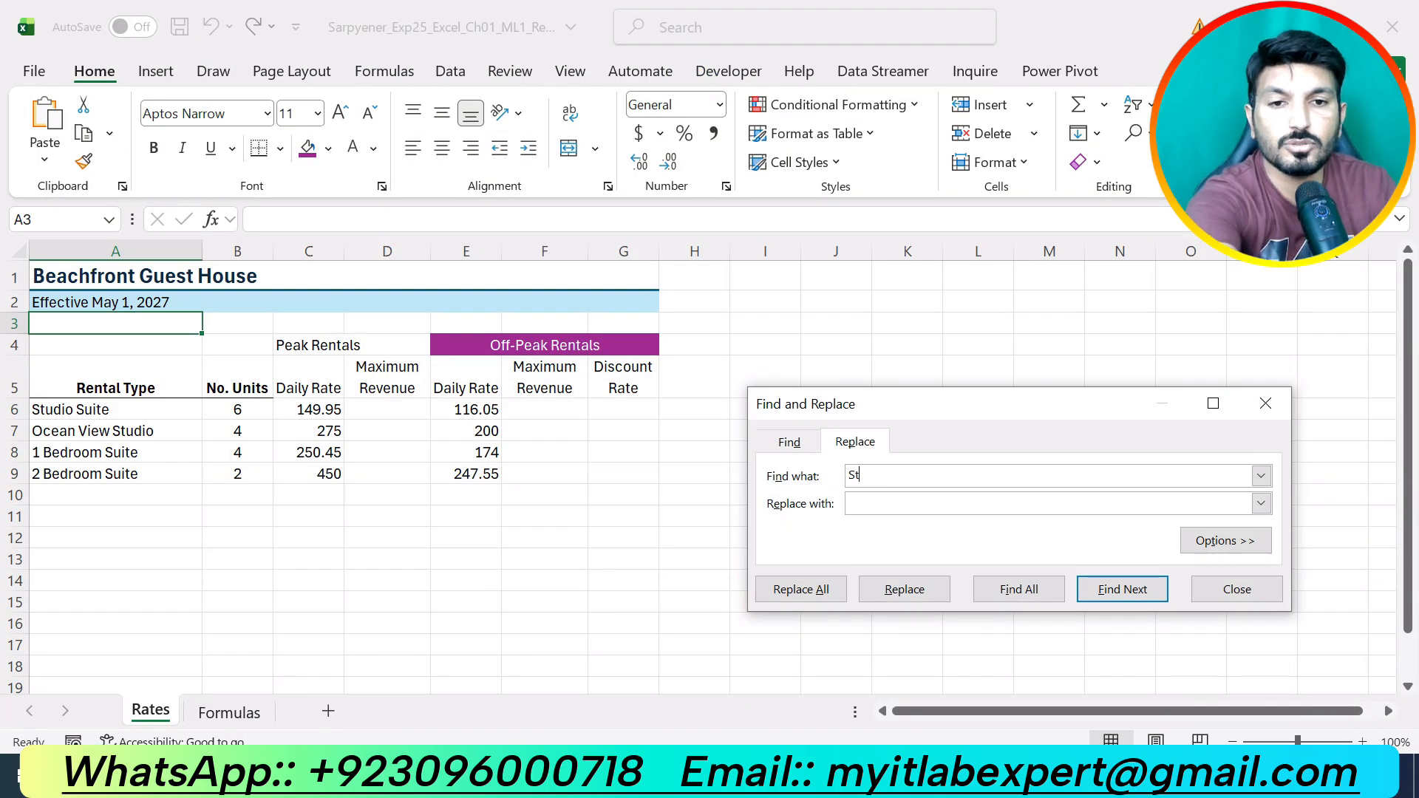
text(uite)
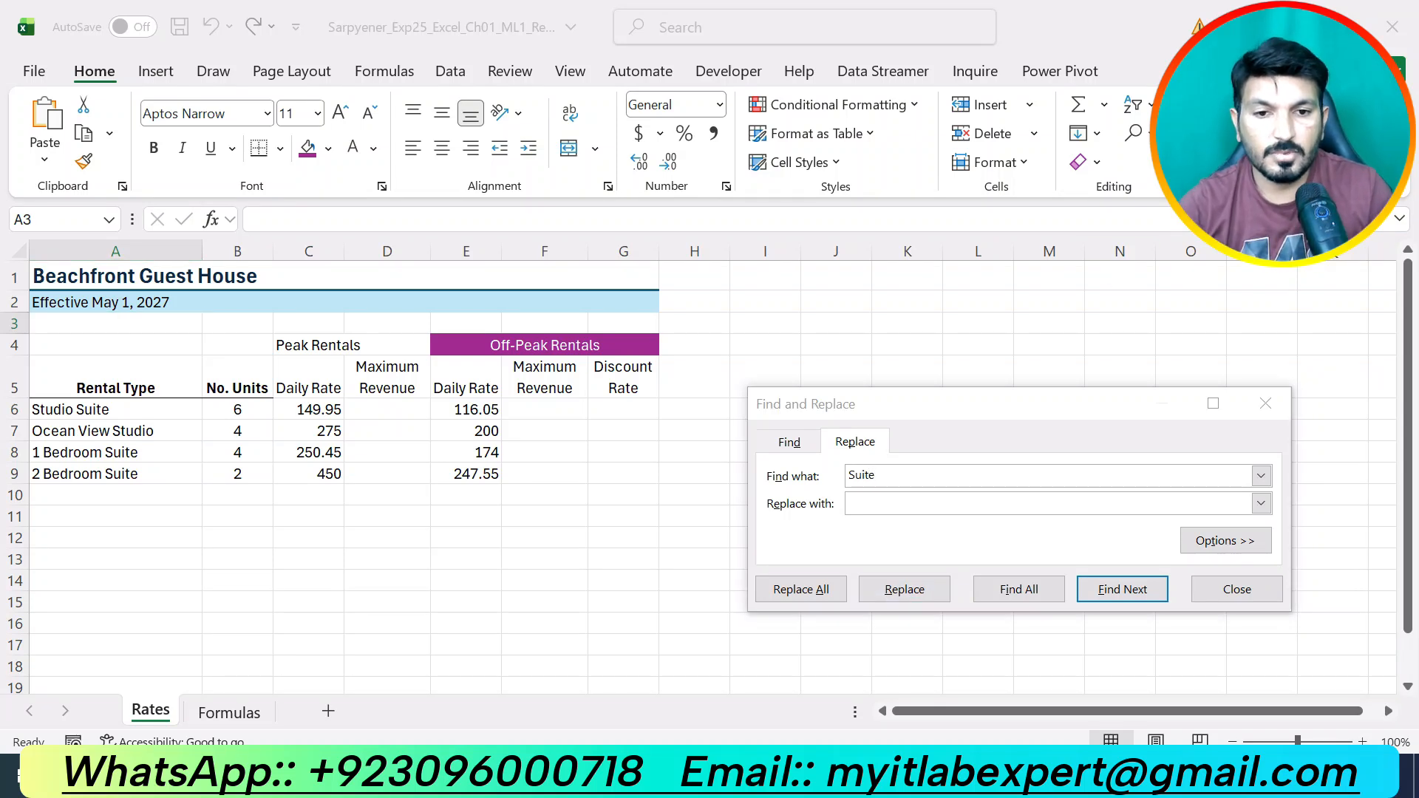
key(alt+Tab)
key(alt+Tab)
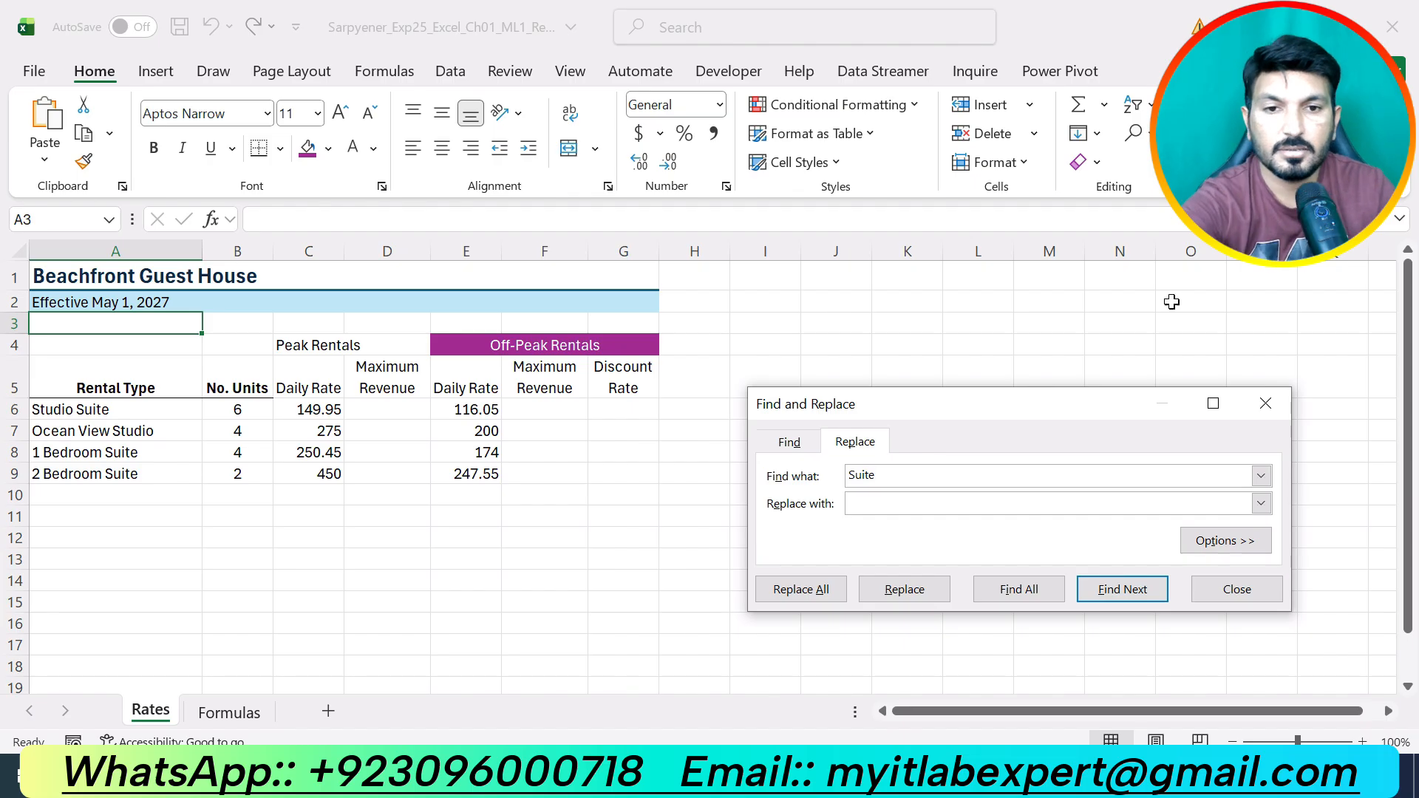
click(921, 508)
text(A)
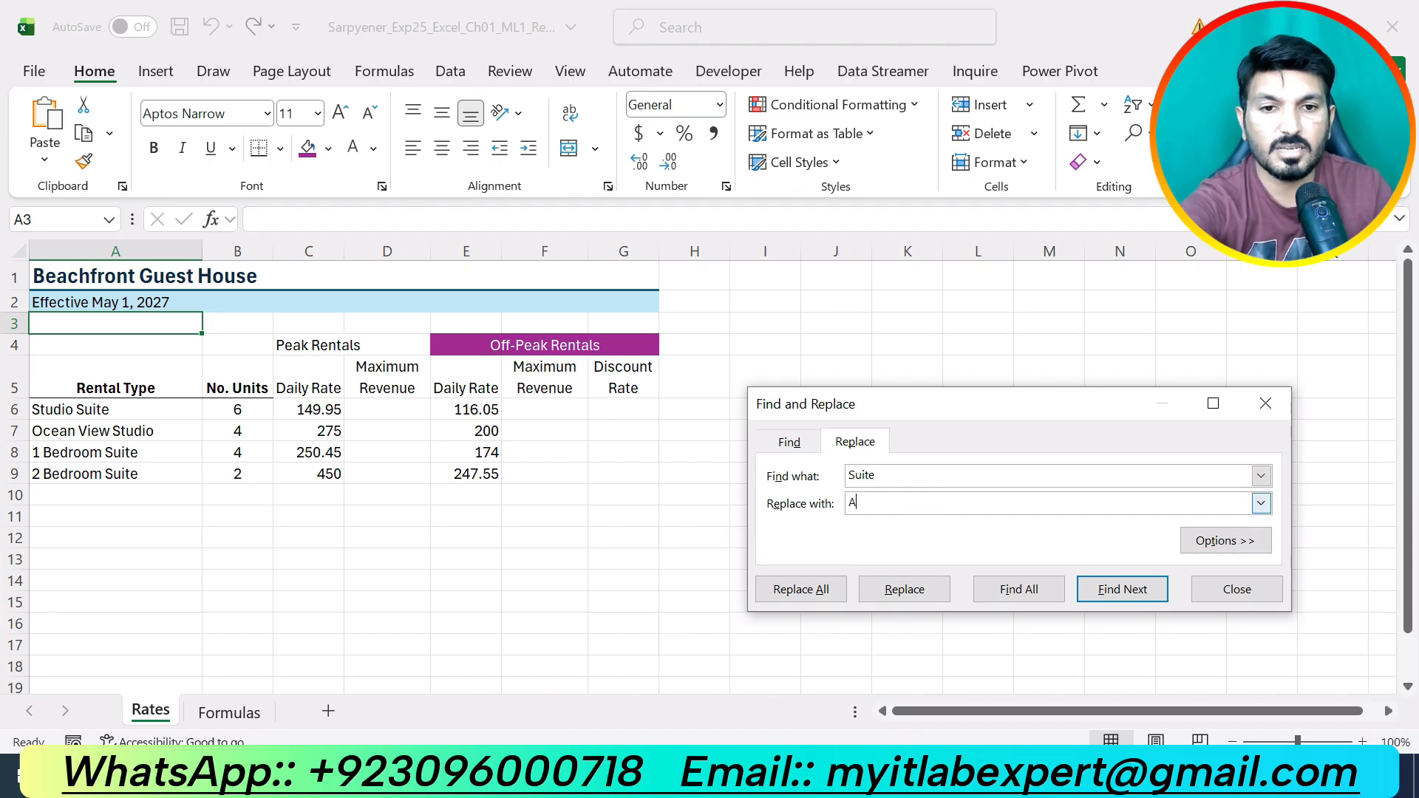
text(partment)
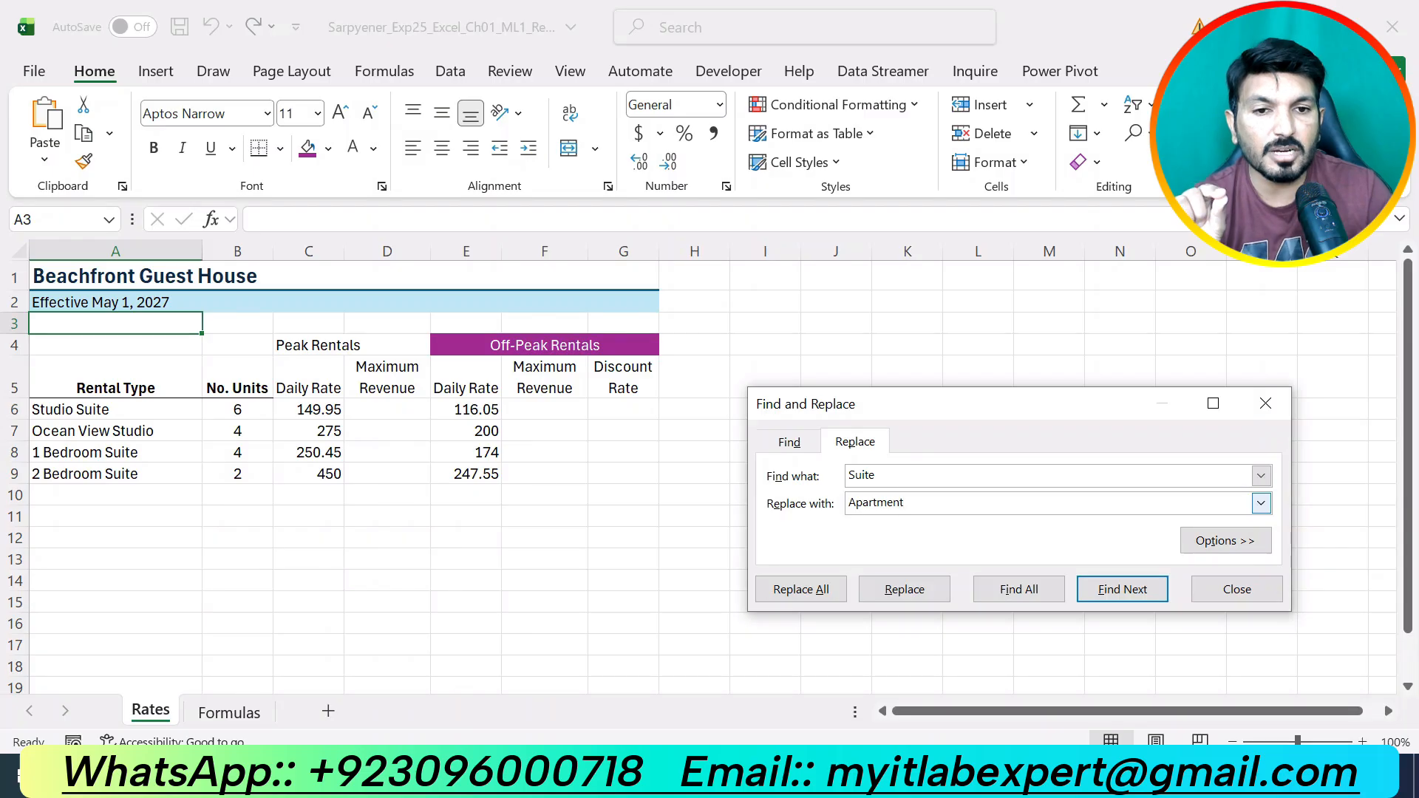
click(813, 589)
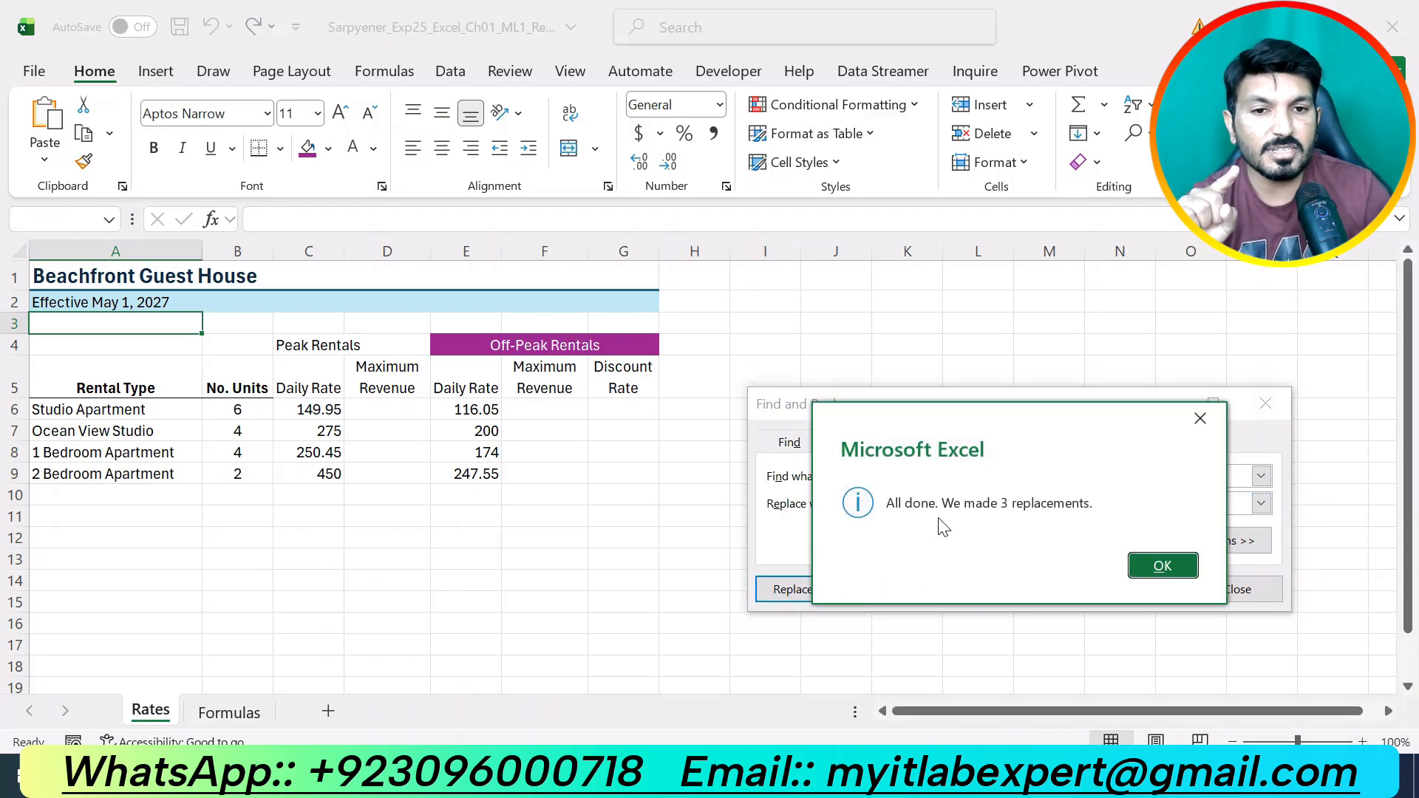
click(1163, 566)
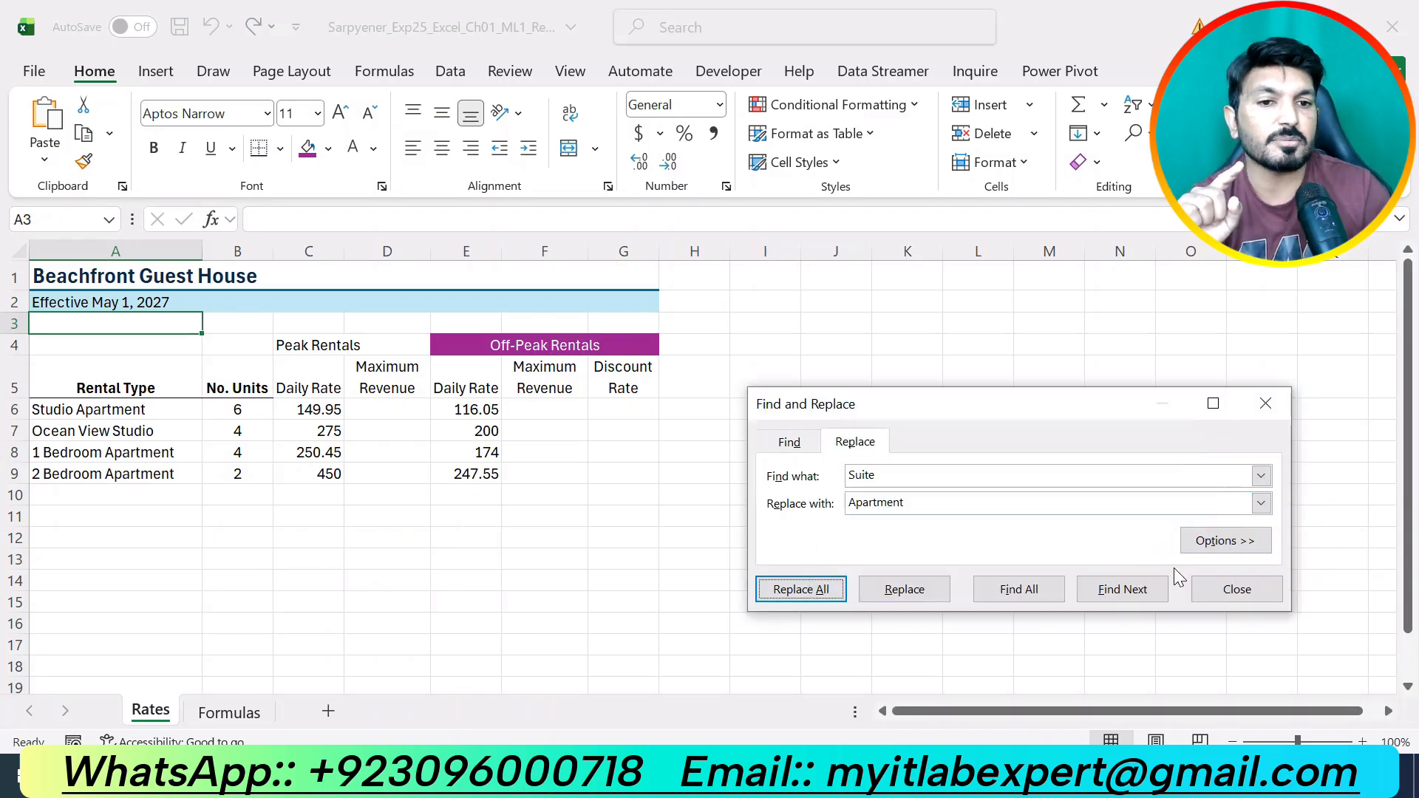
click(1238, 592)
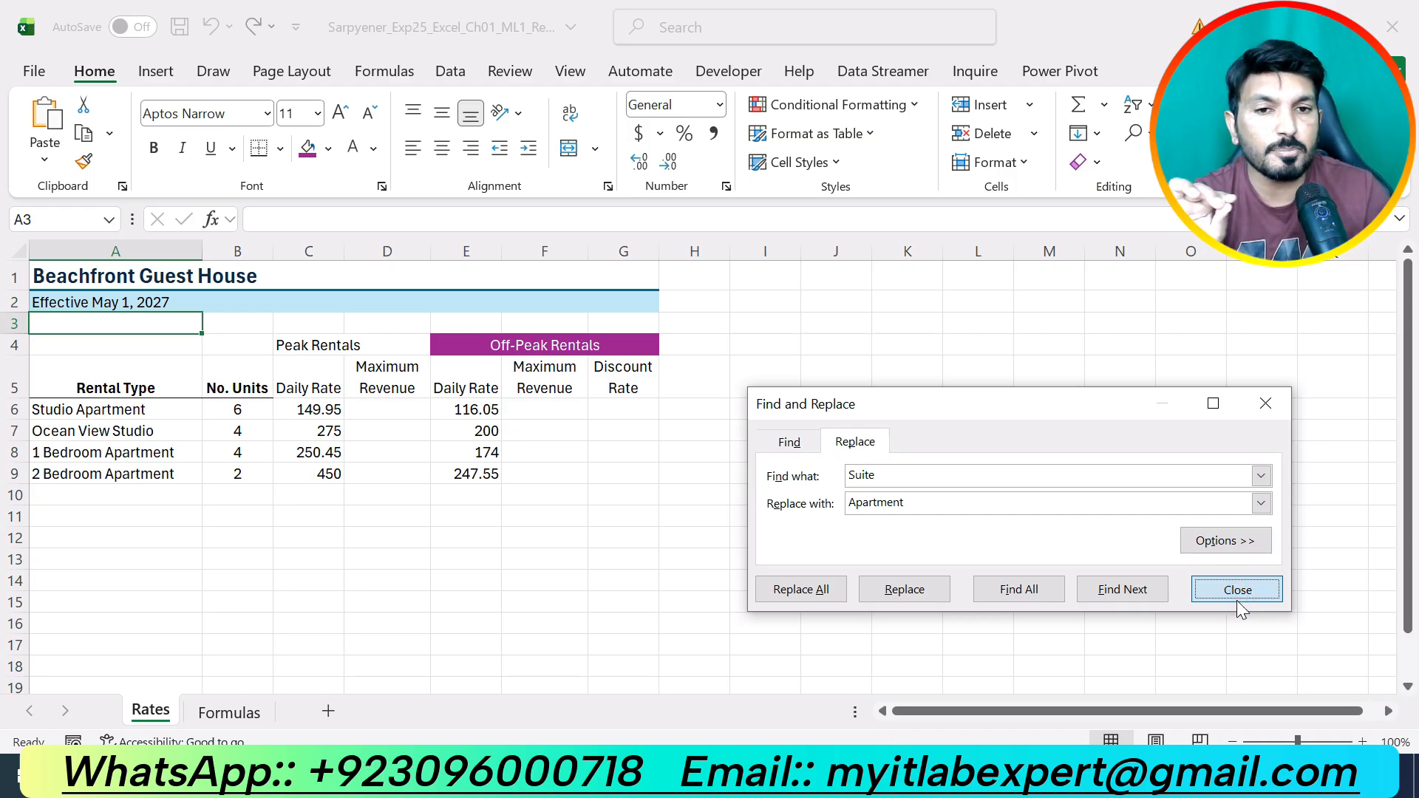
Close Find and Replace and move Word's yellow highlight from step 9 to step 10.
click(1236, 600)
key(alt+Tab)
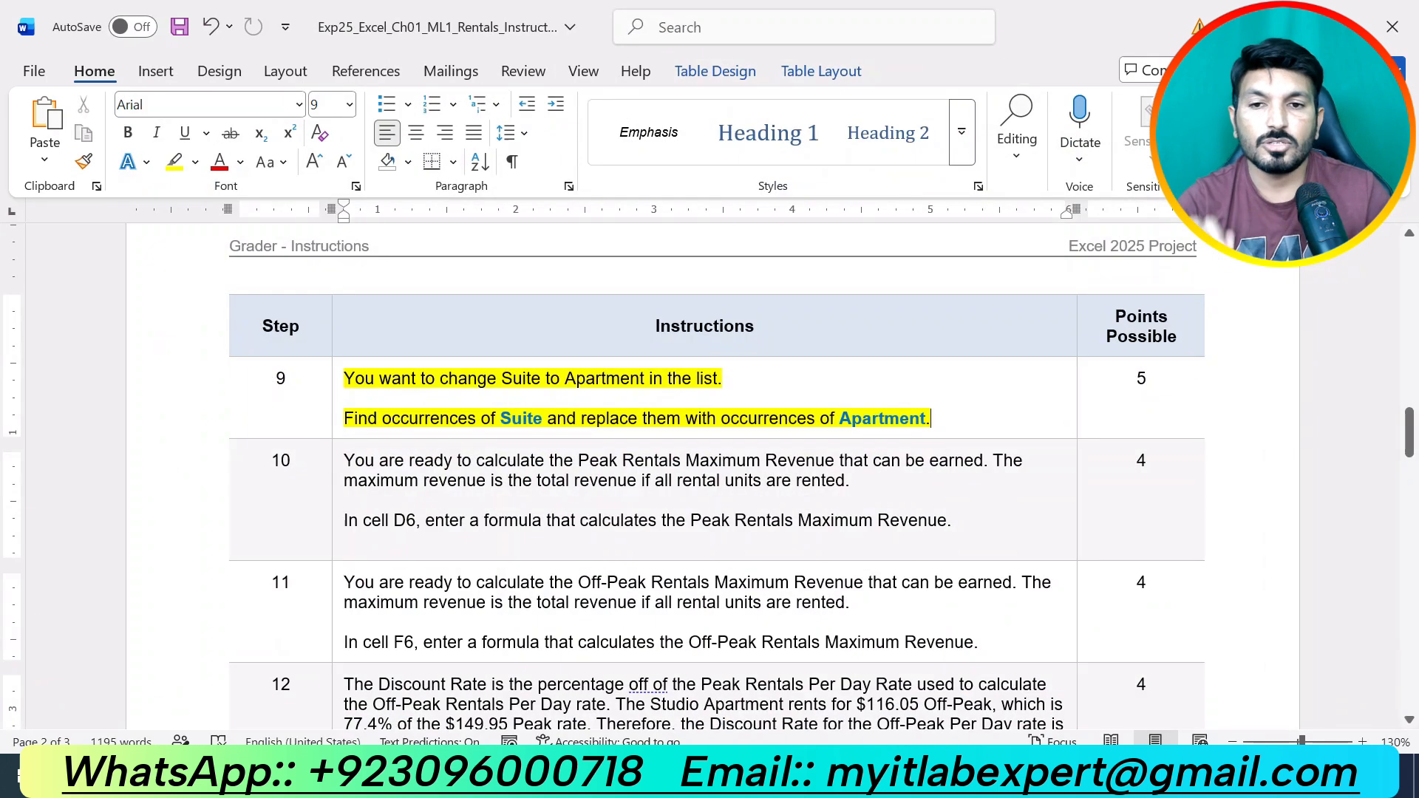
key(ctrl+z)
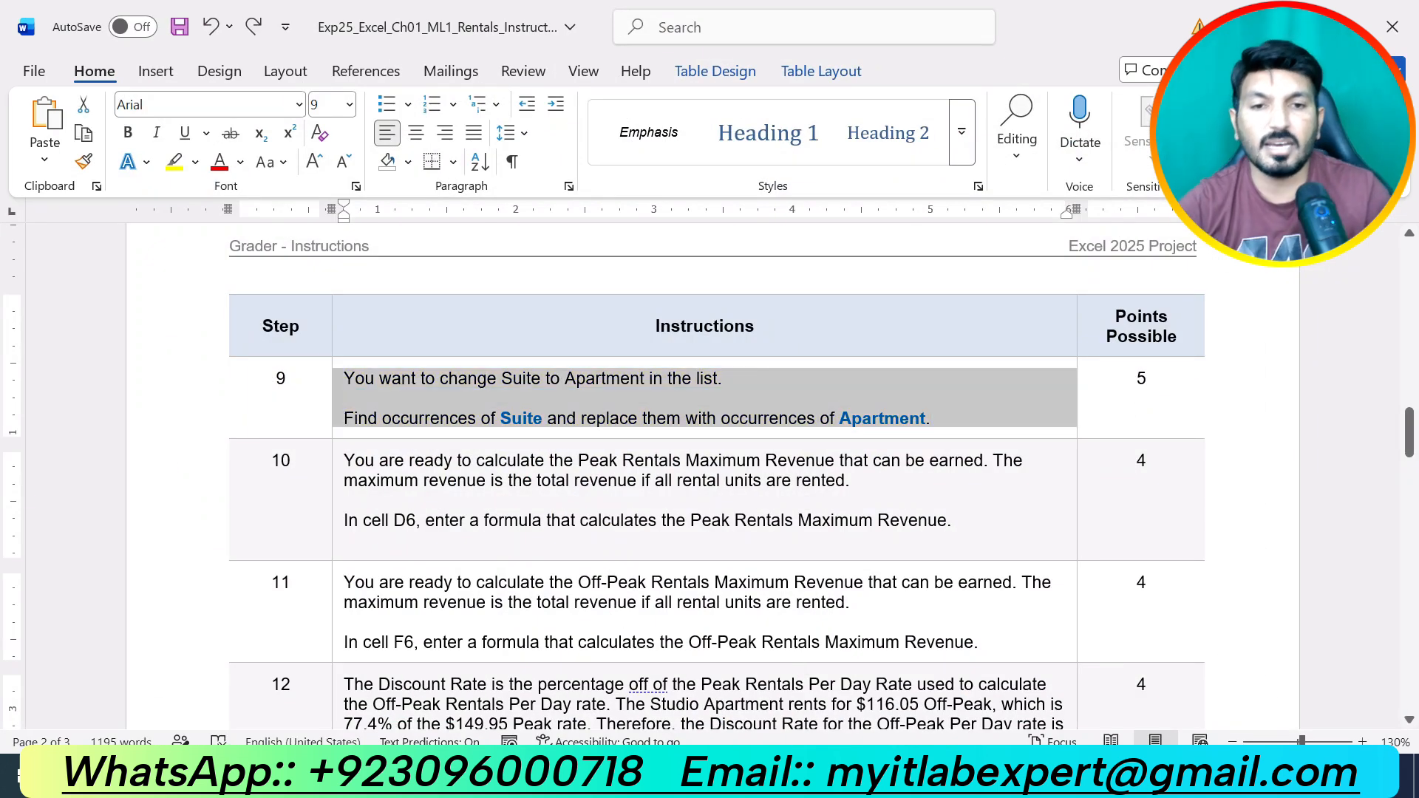
drag(954, 526, 508, 445)
click(445, 417)
click(487, 520)
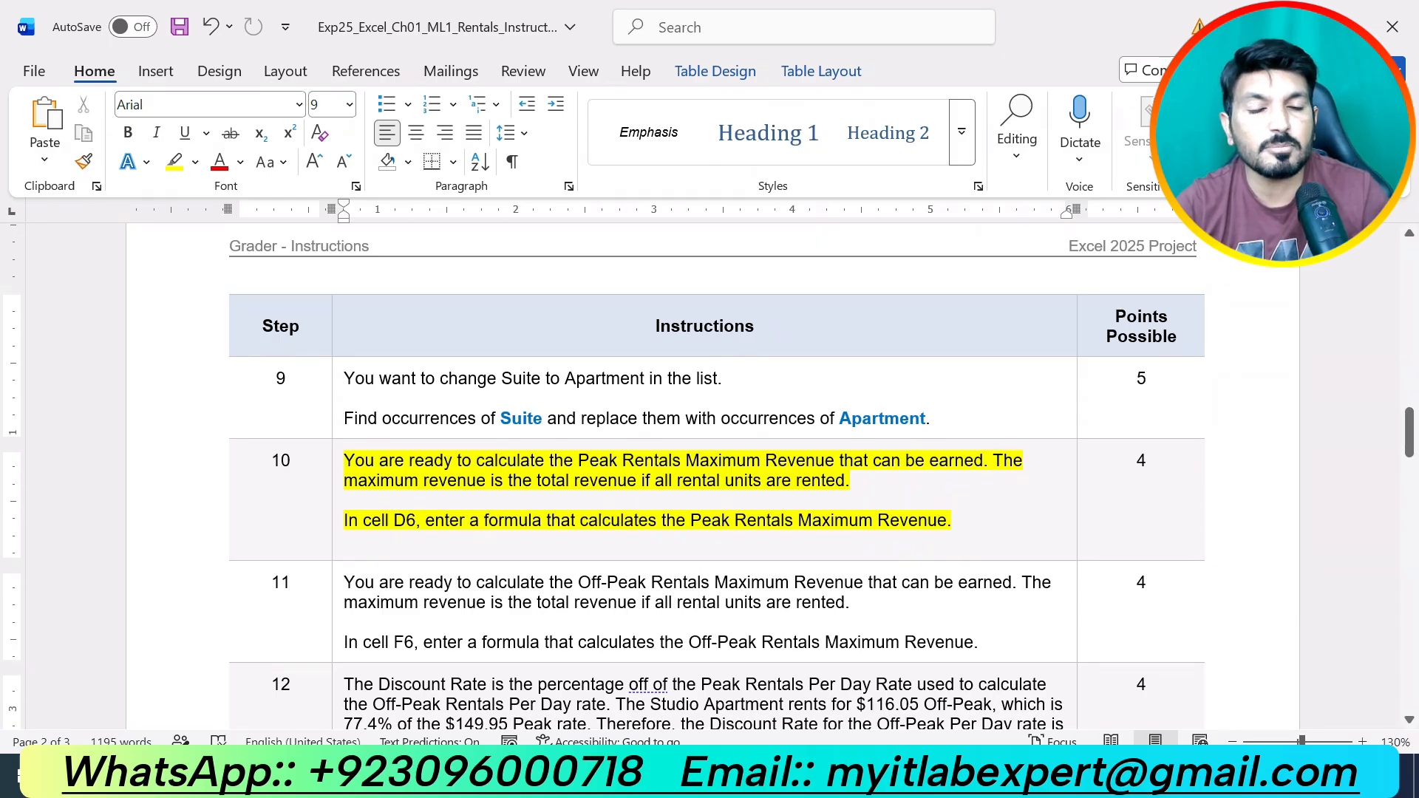
key(alt+Tab)
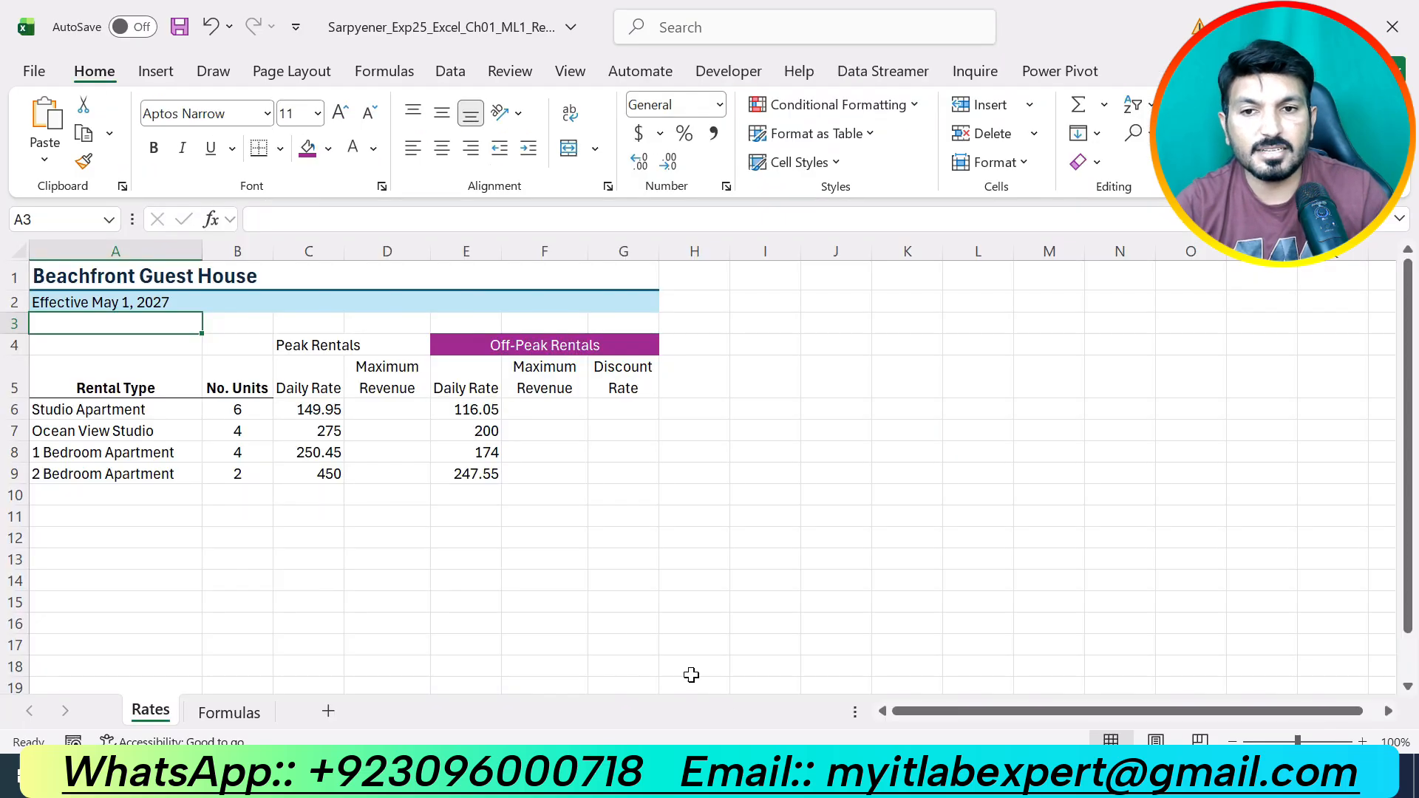
Enter =B6*C6 in D6 for Studio Apartment's peak maximum revenue of 899.7.
click(409, 409)
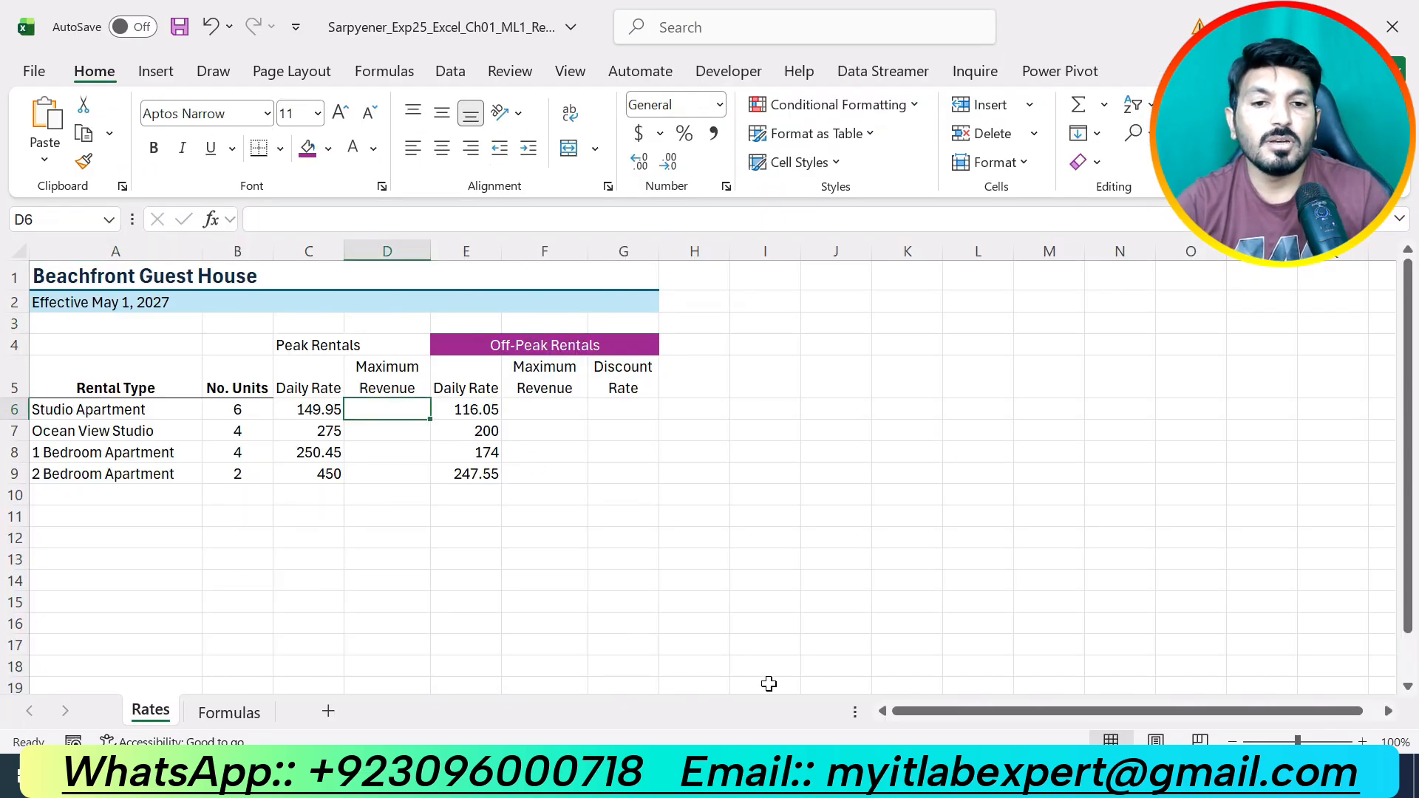
click(844, 776)
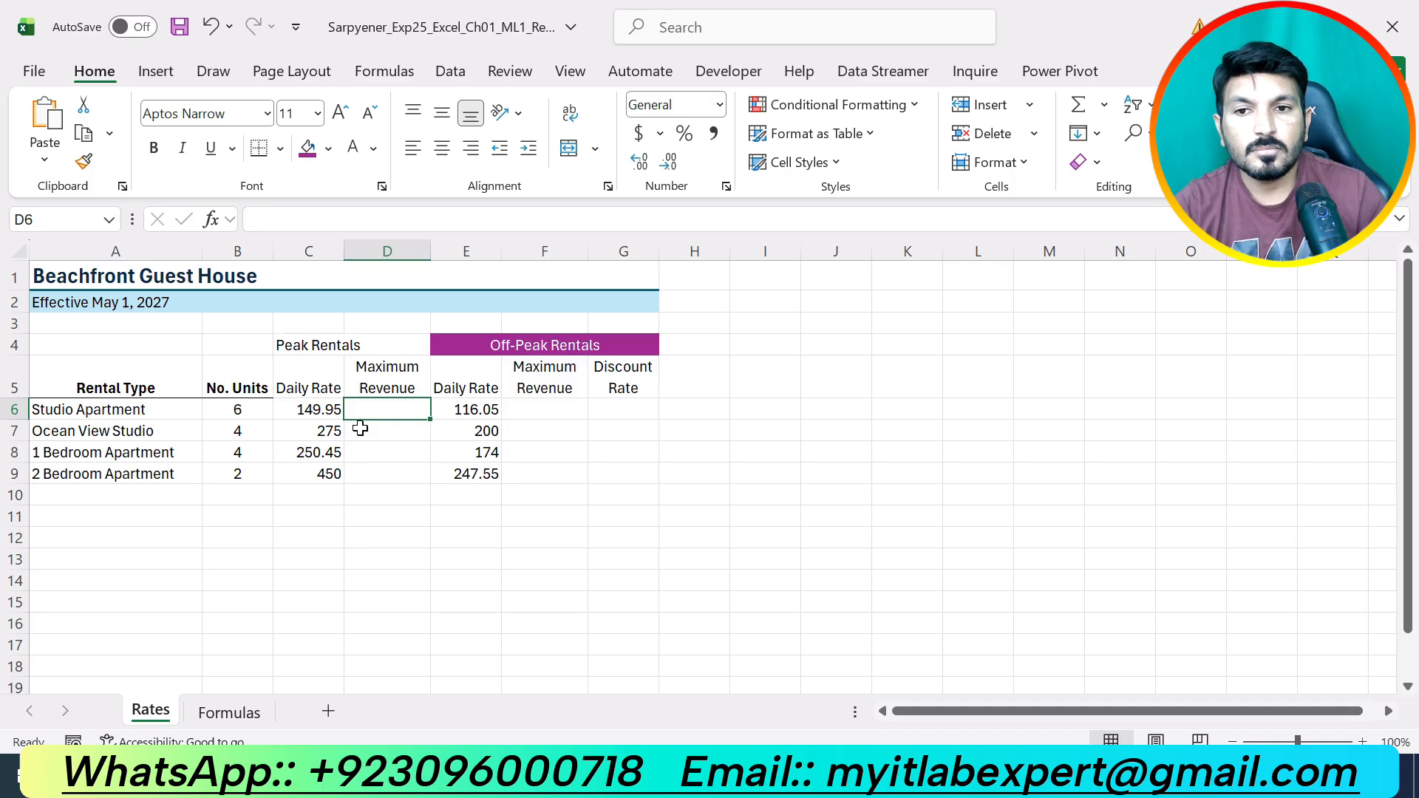
key(alt+Tab)
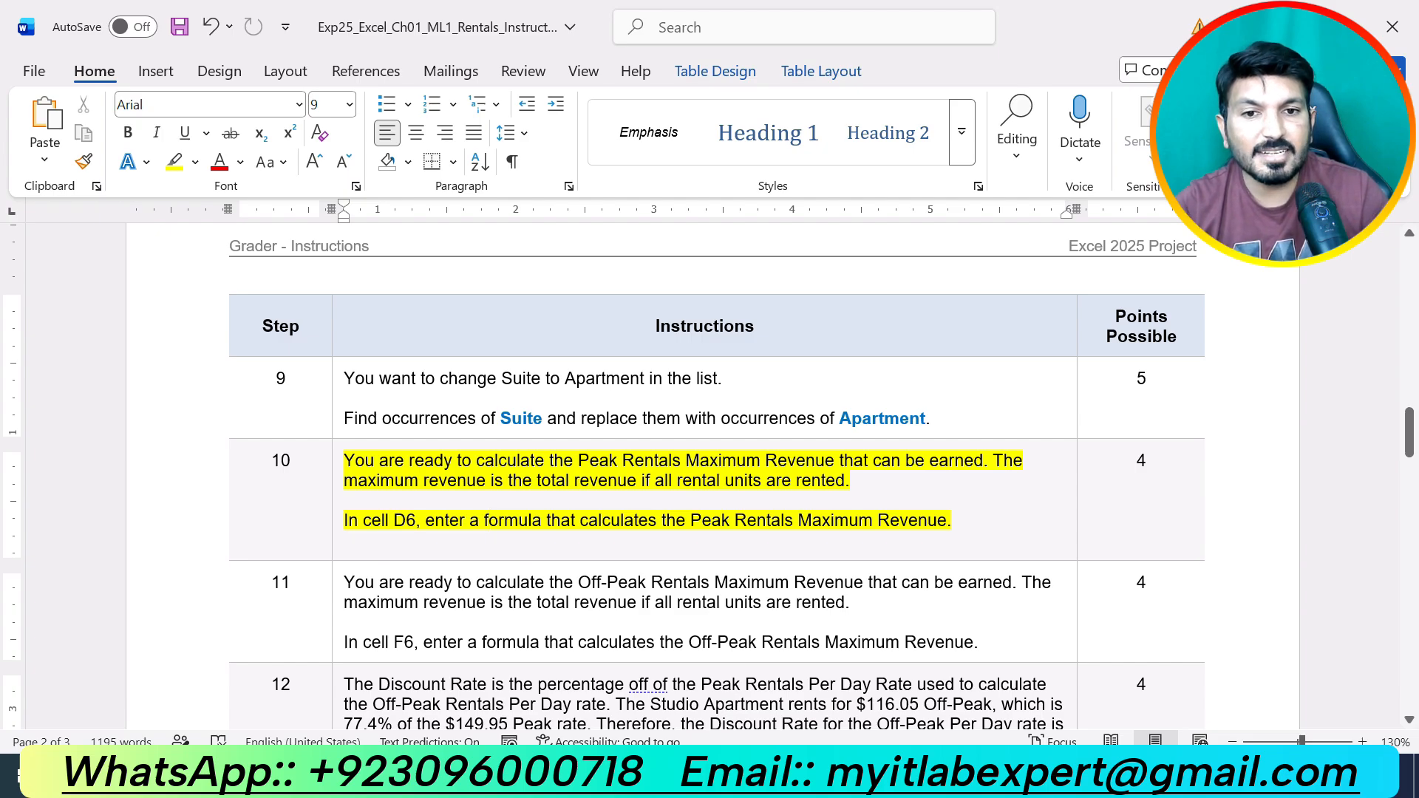
key(alt+Tab)
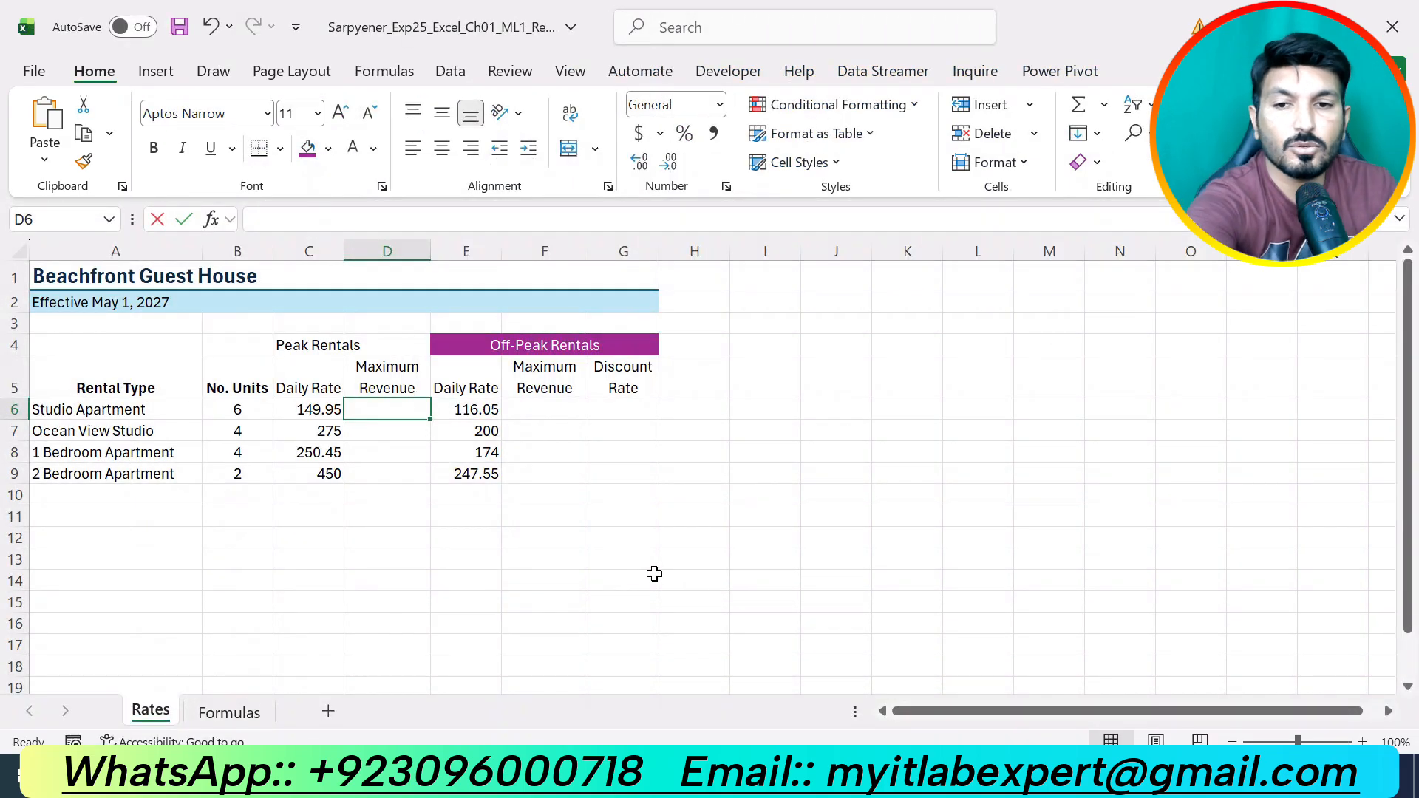
text(=)
click(224, 407)
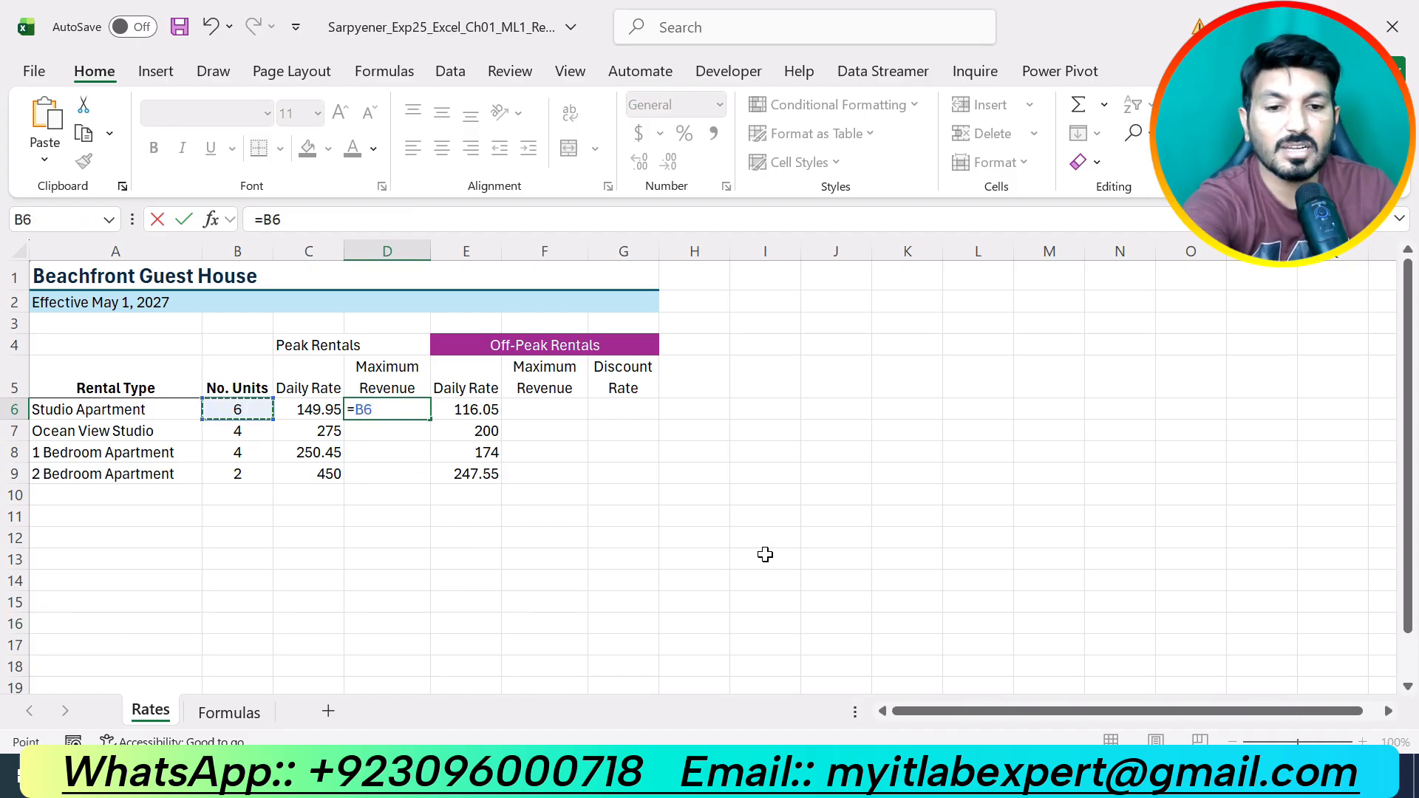
text(*)
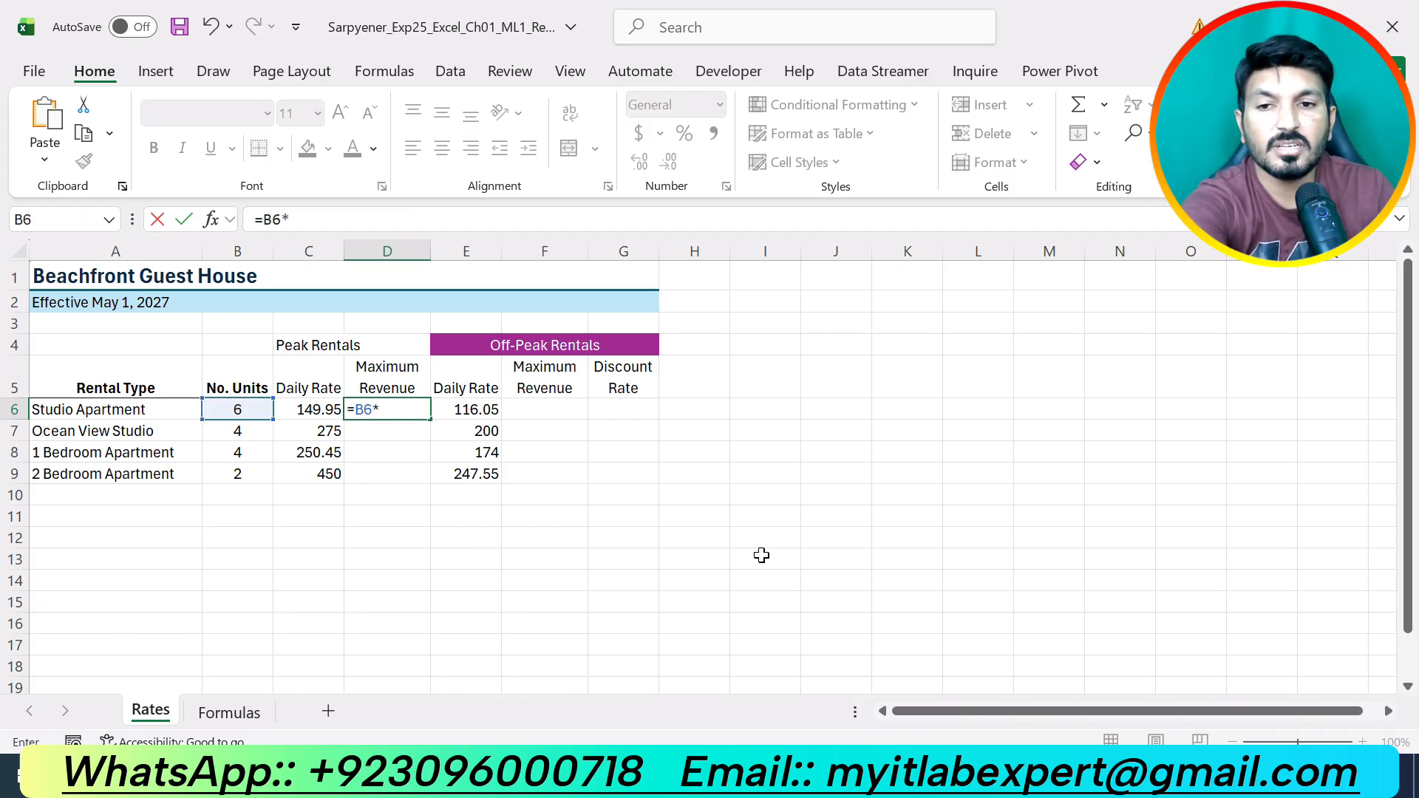
click(330, 411)
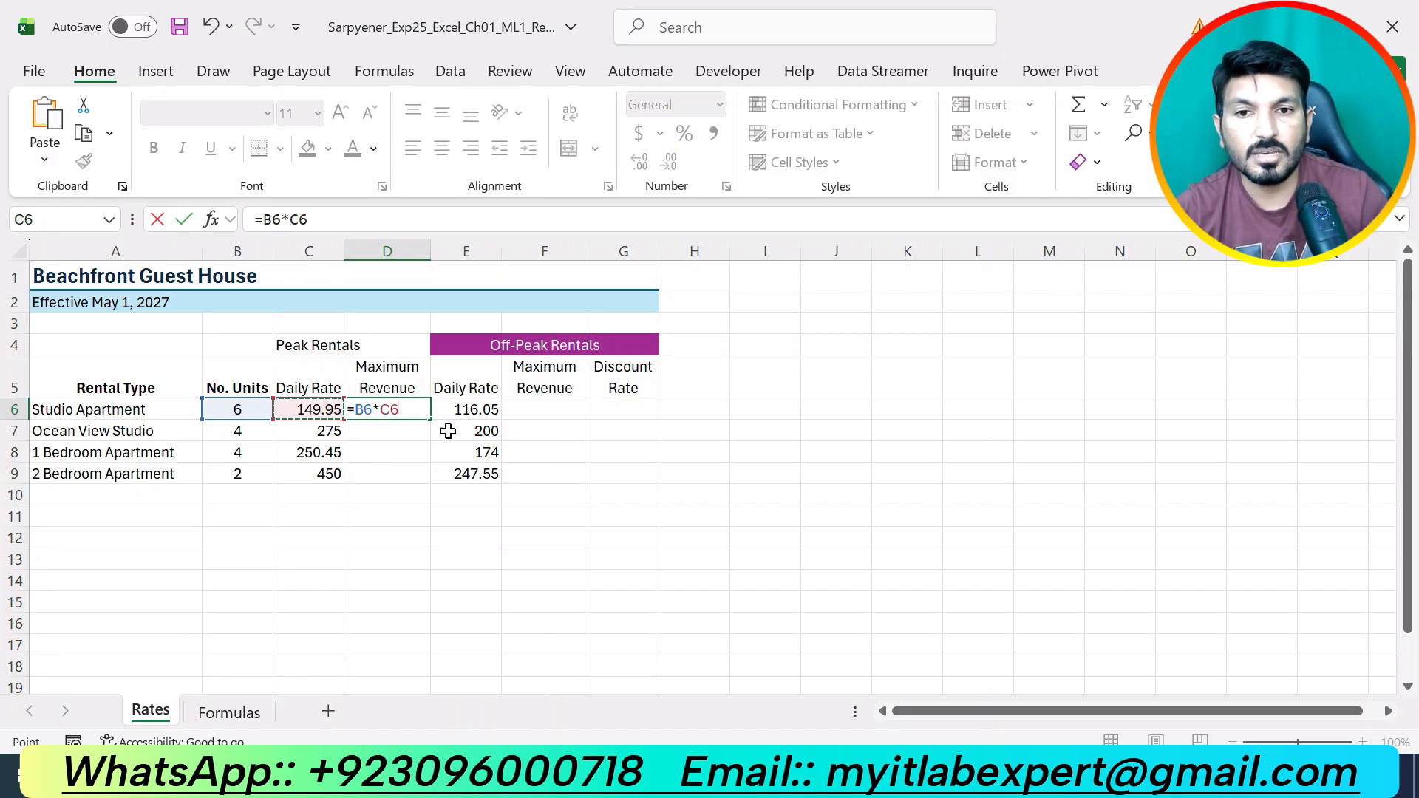
key(Return)
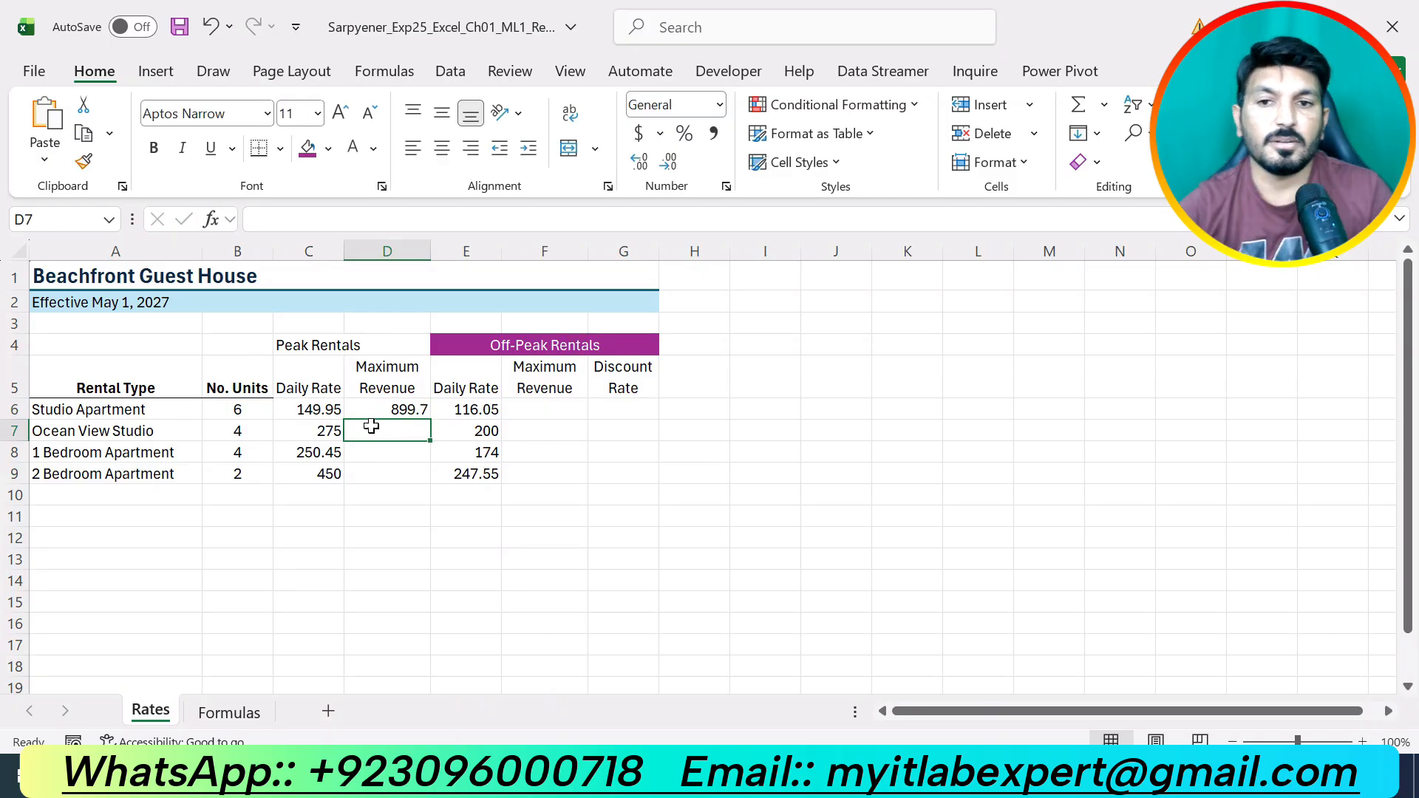
Check D6's formula against the B6 unit count and C6 peak rate.
click(381, 411)
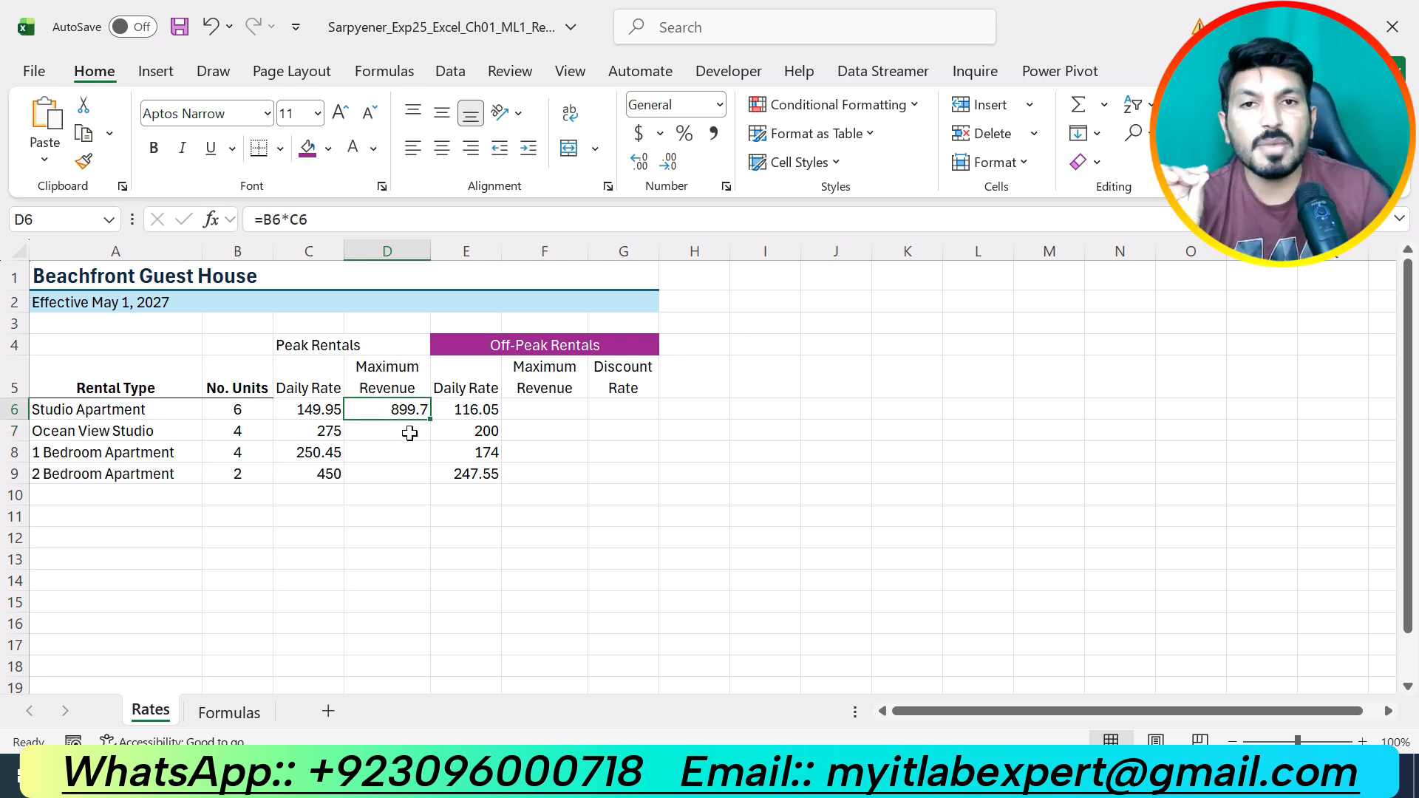
click(252, 409)
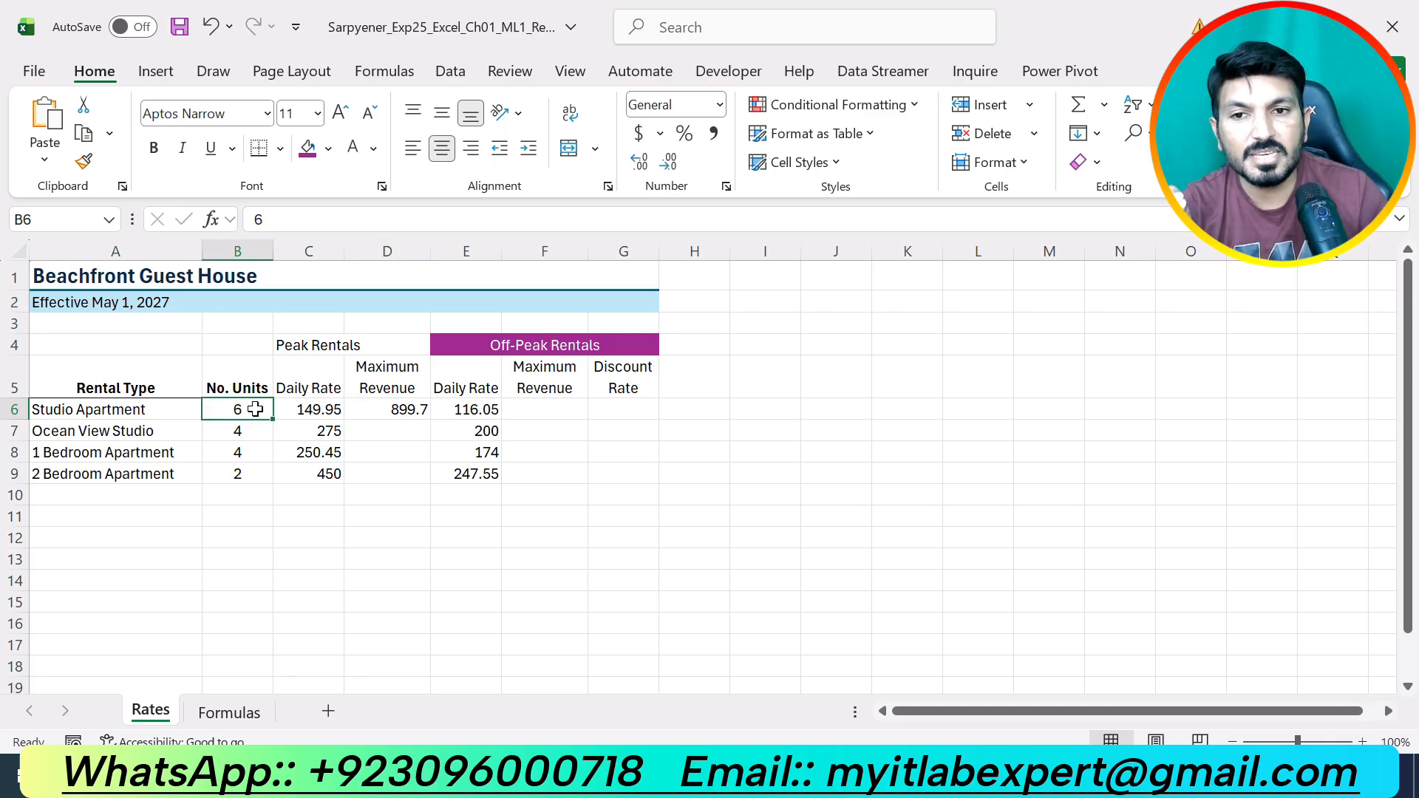
click(303, 409)
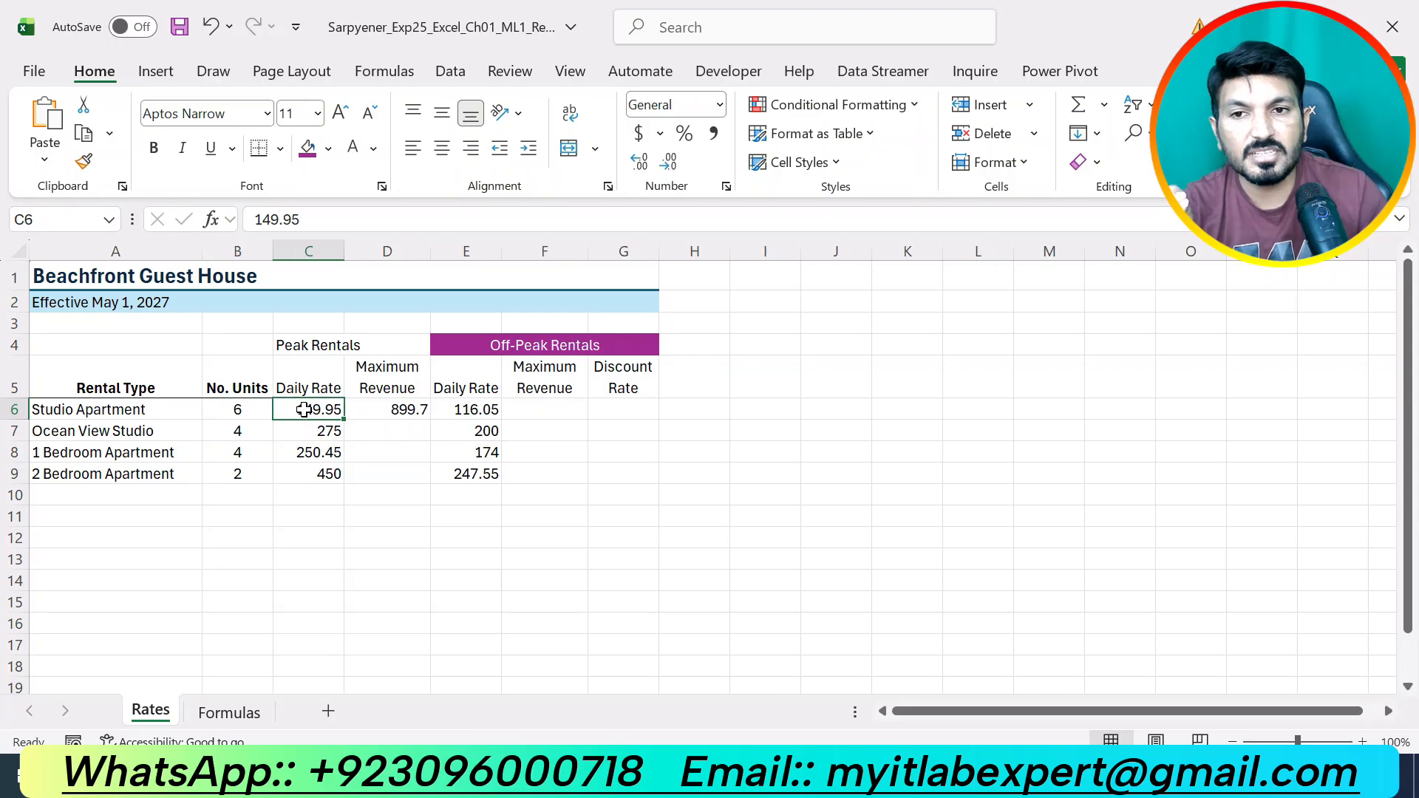
click(386, 407)
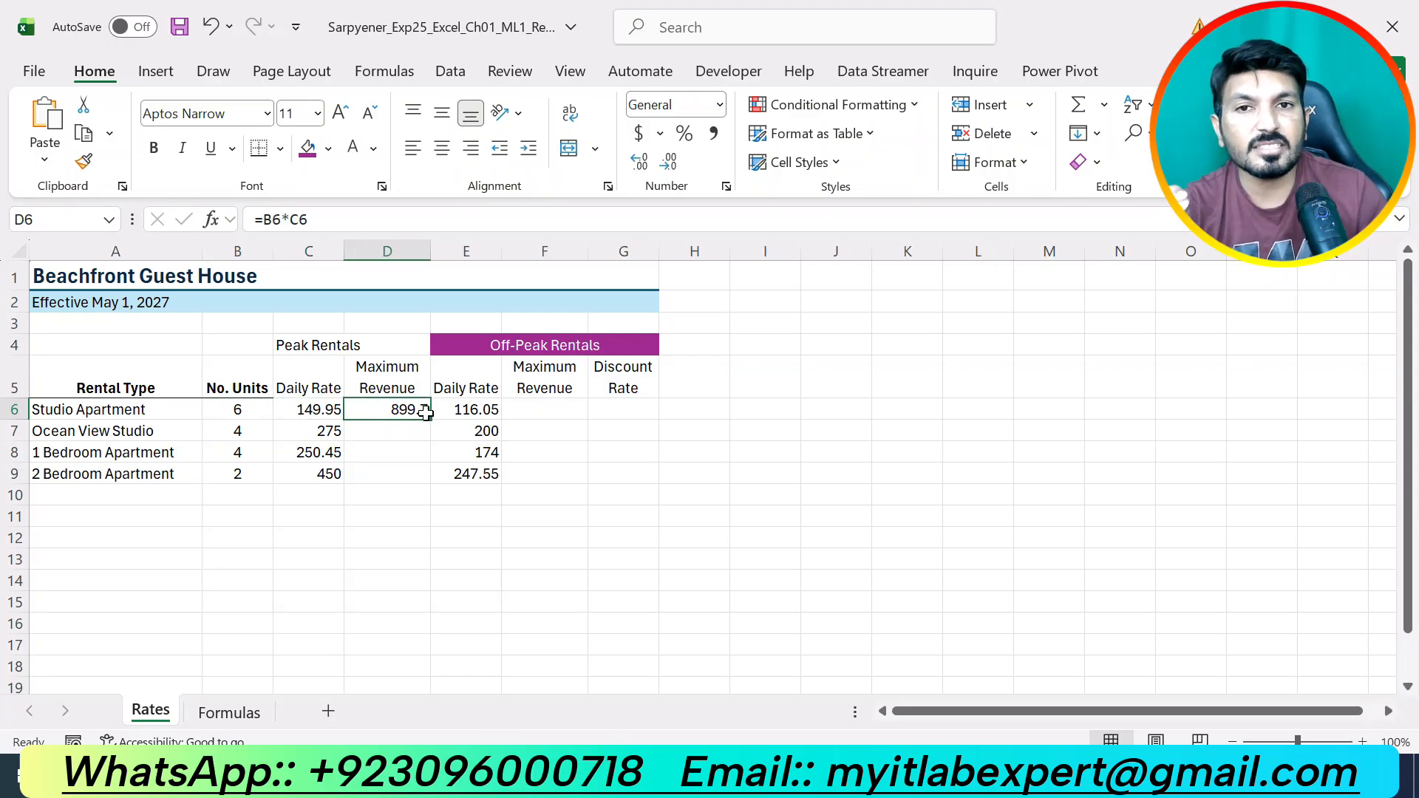
Move Word's yellow highlight from step 10 to step 11, then return to Excel.
key(alt+Tab)
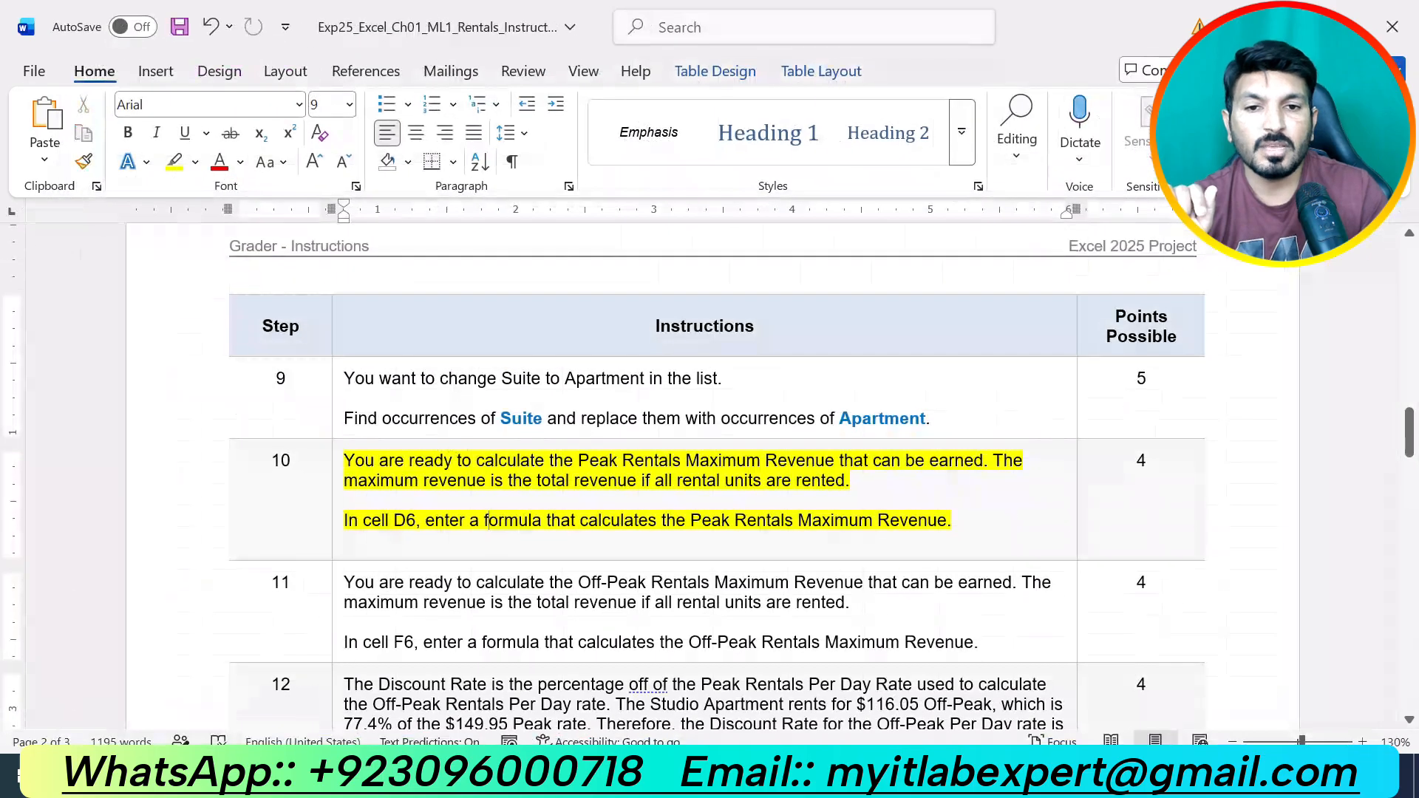
key(ctrl+z)
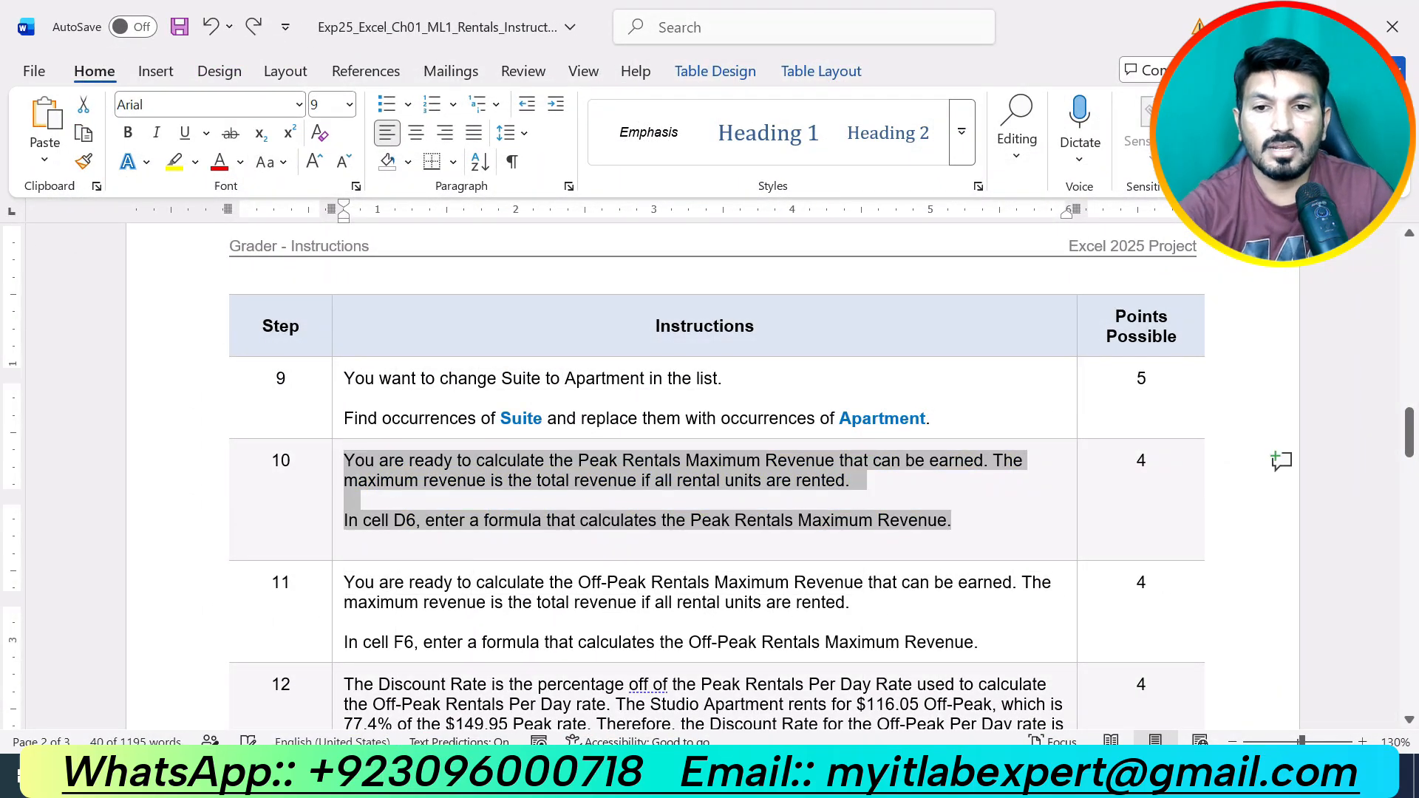
scroll(932, 462, down, 3)
drag(983, 436, 345, 377)
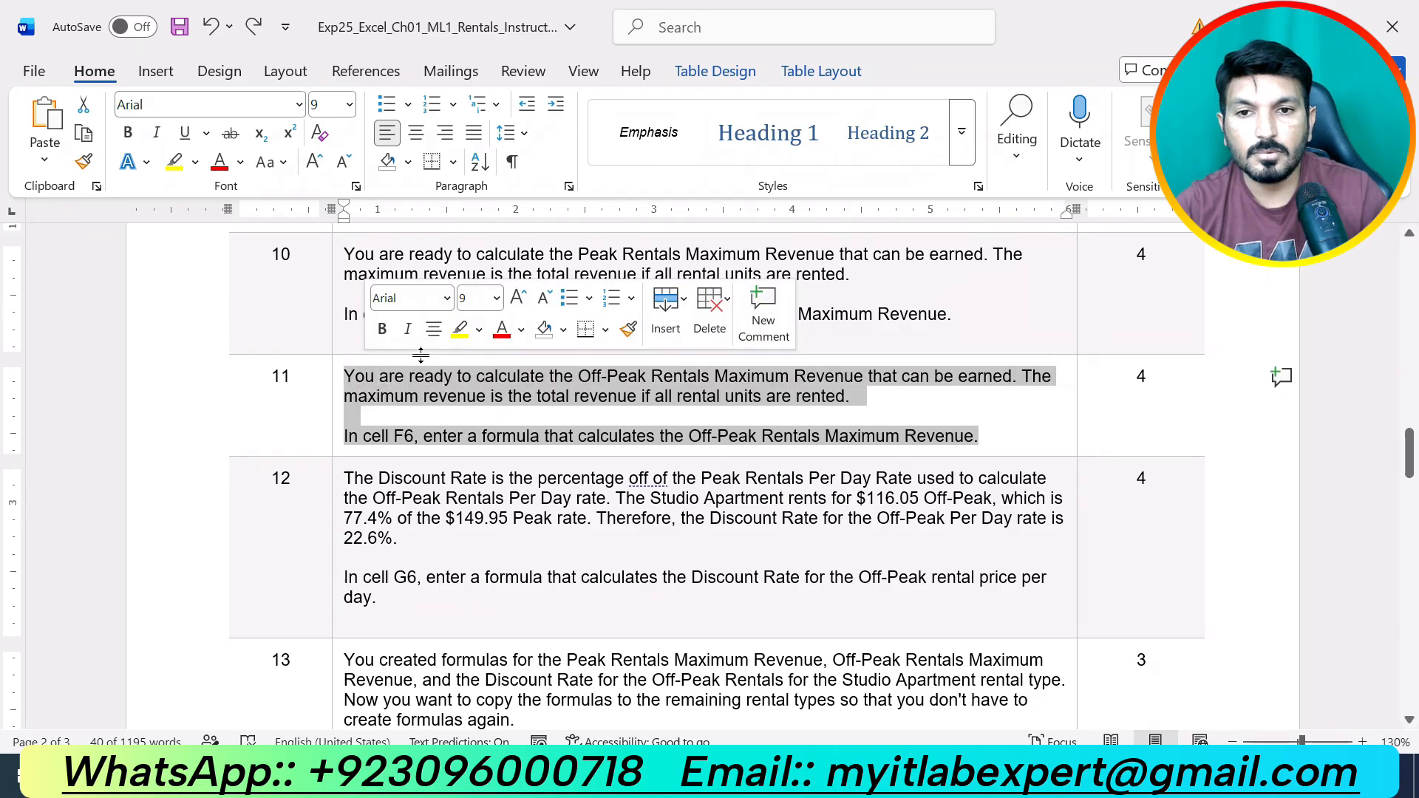
click(460, 329)
click(506, 419)
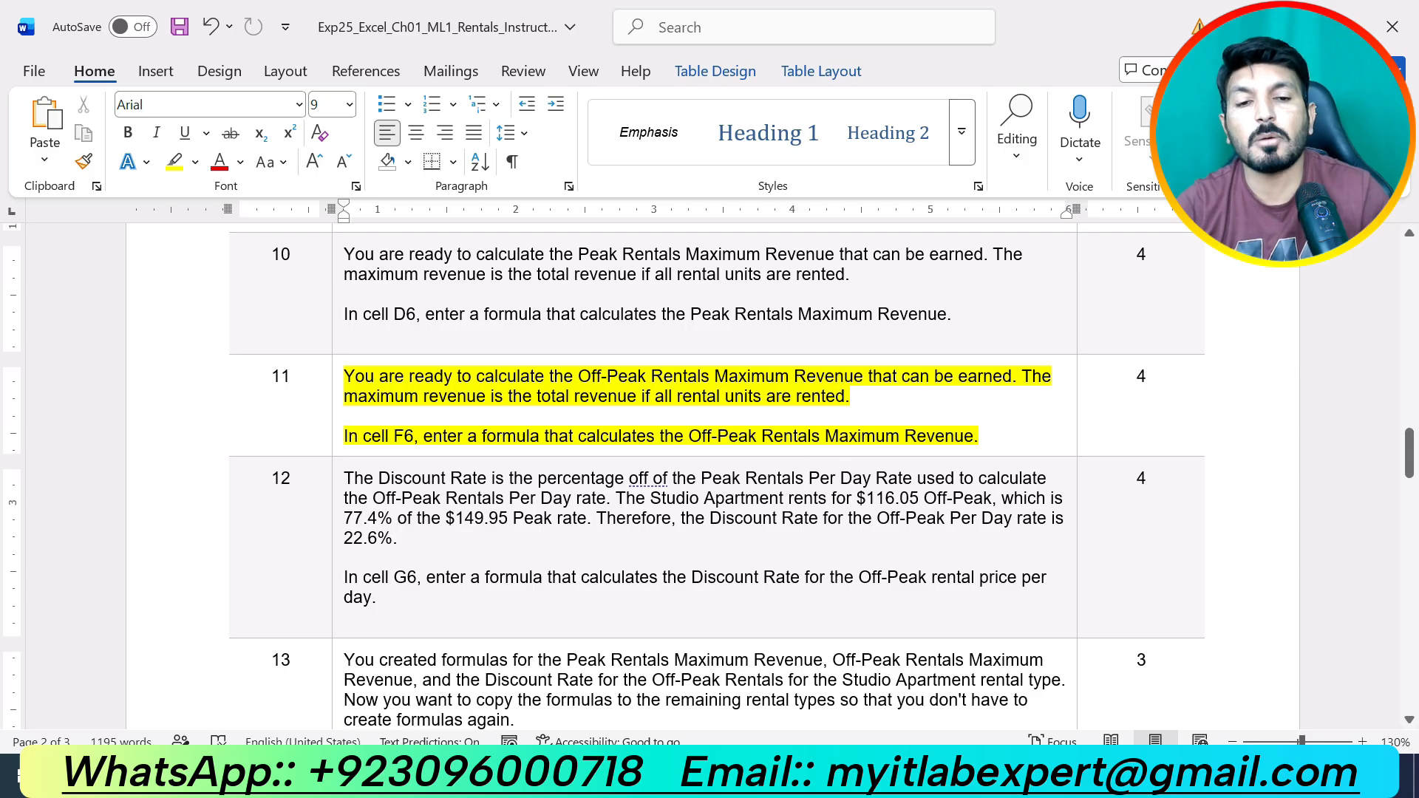
click(843, 776)
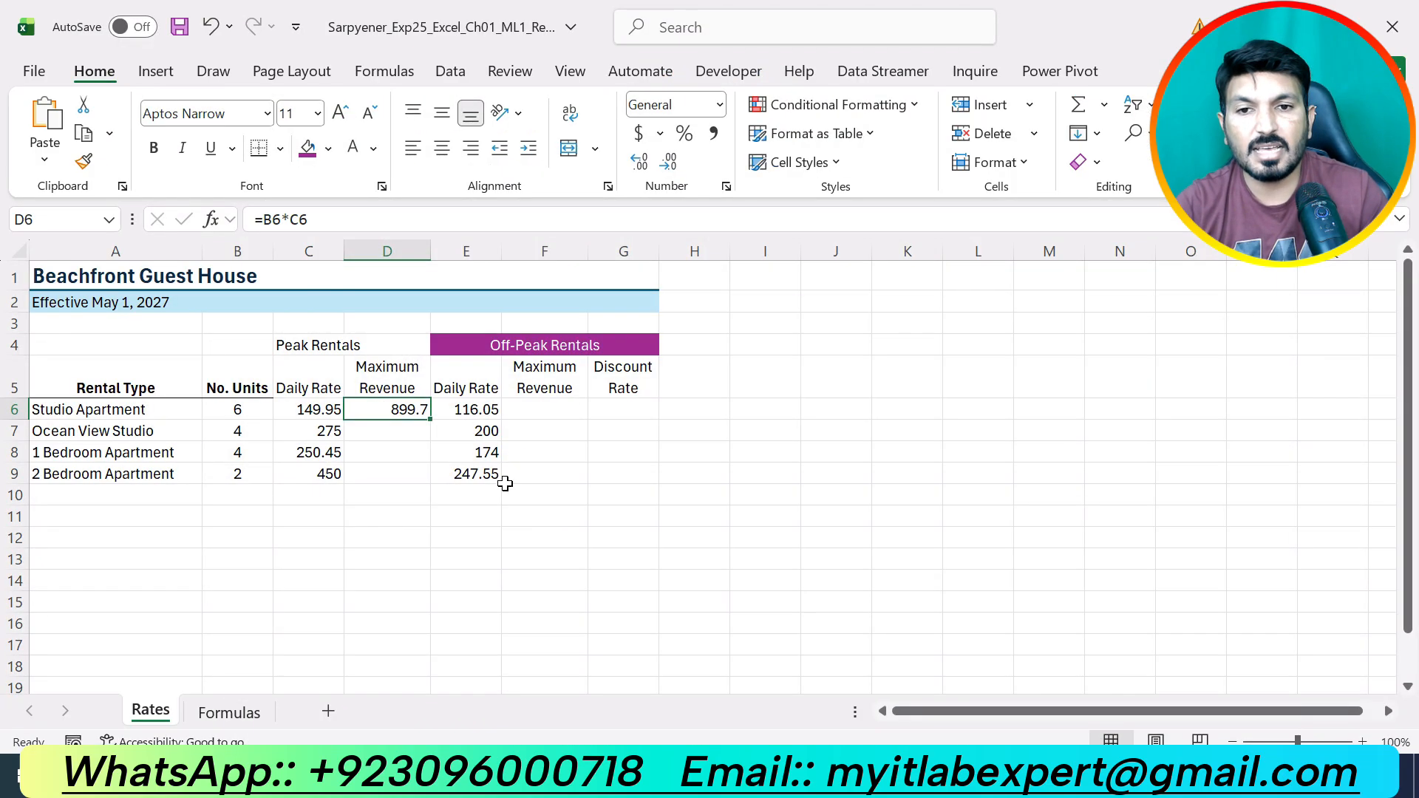
Enter =B6*E6 in F6, giving 696.3 off-peak maximum revenue.
click(551, 407)
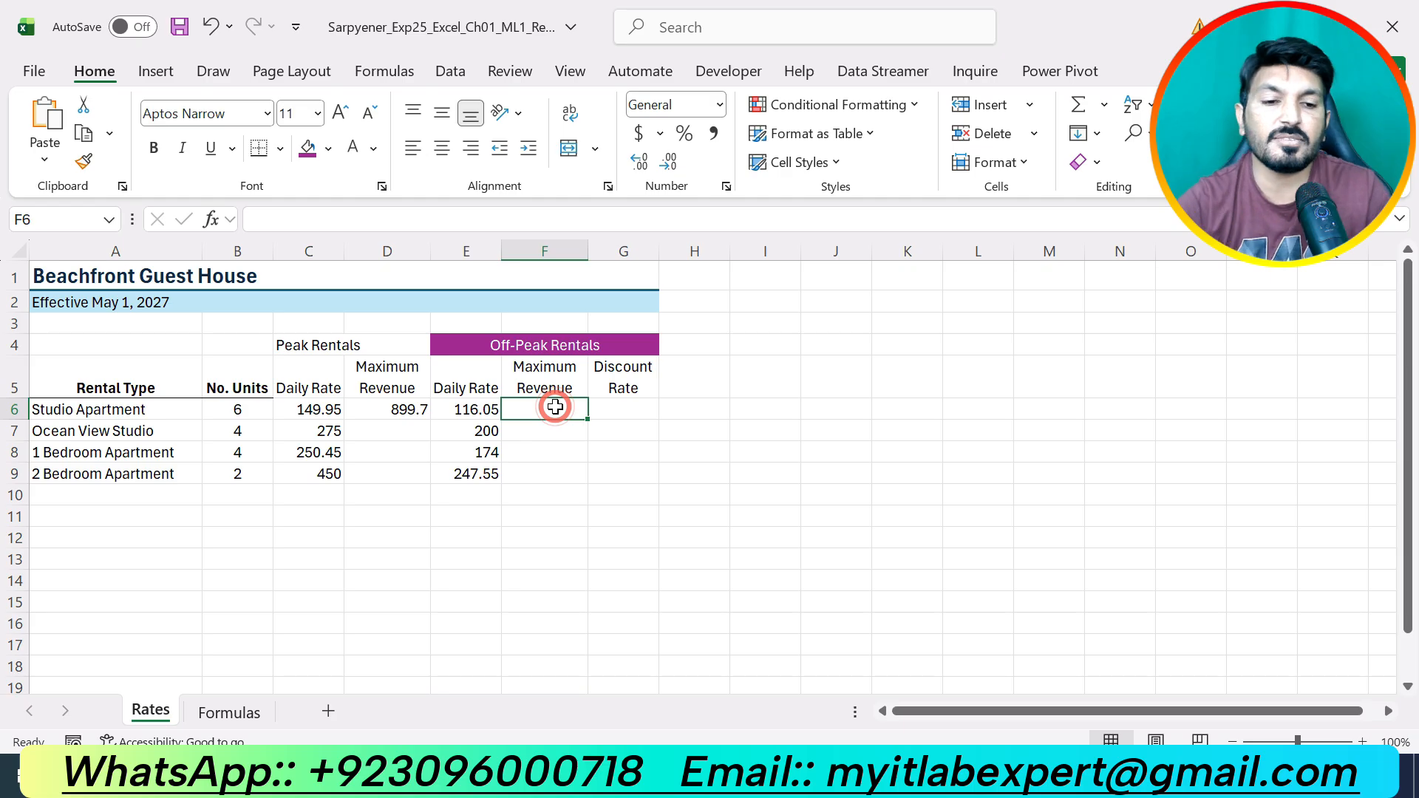
text(=)
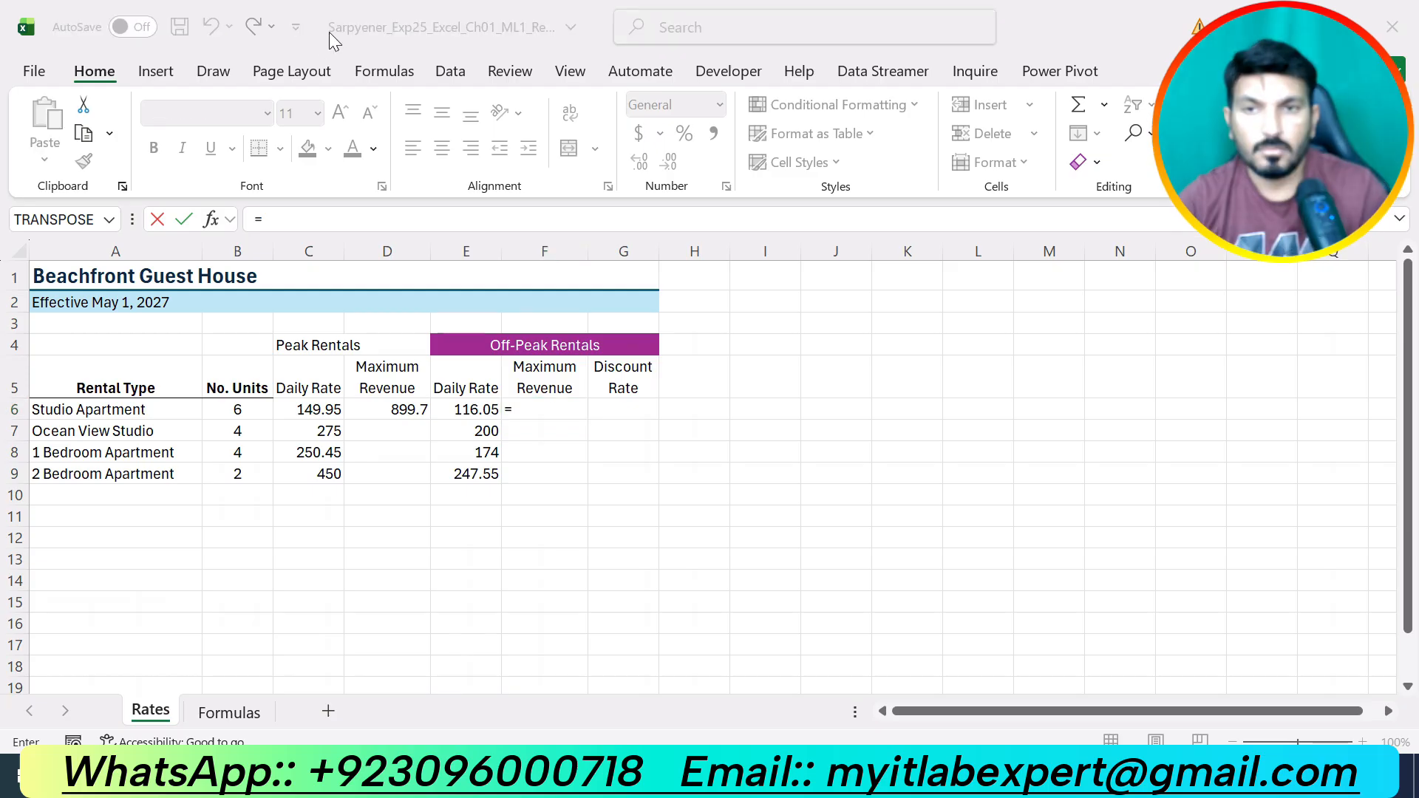
click(566, 420)
click(246, 414)
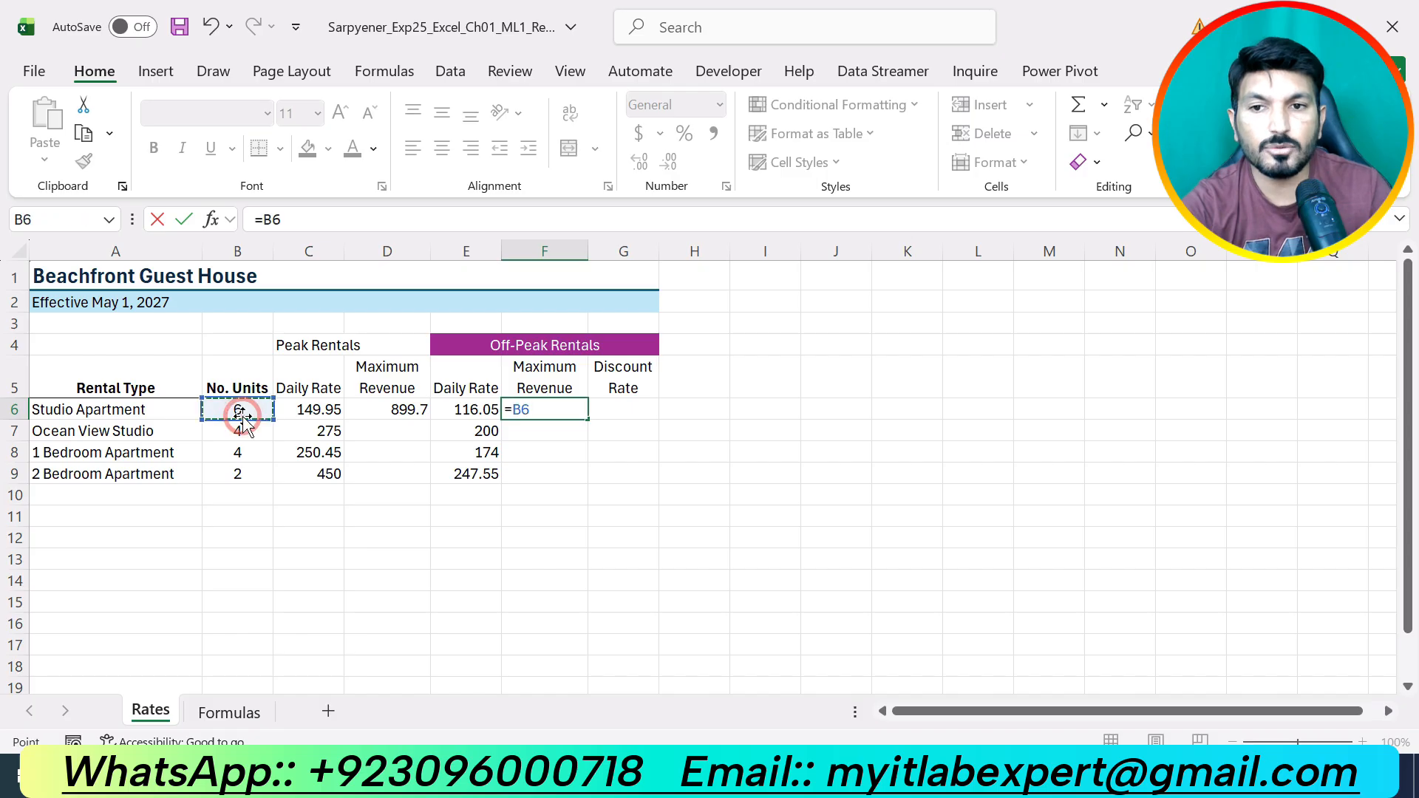
text(*)
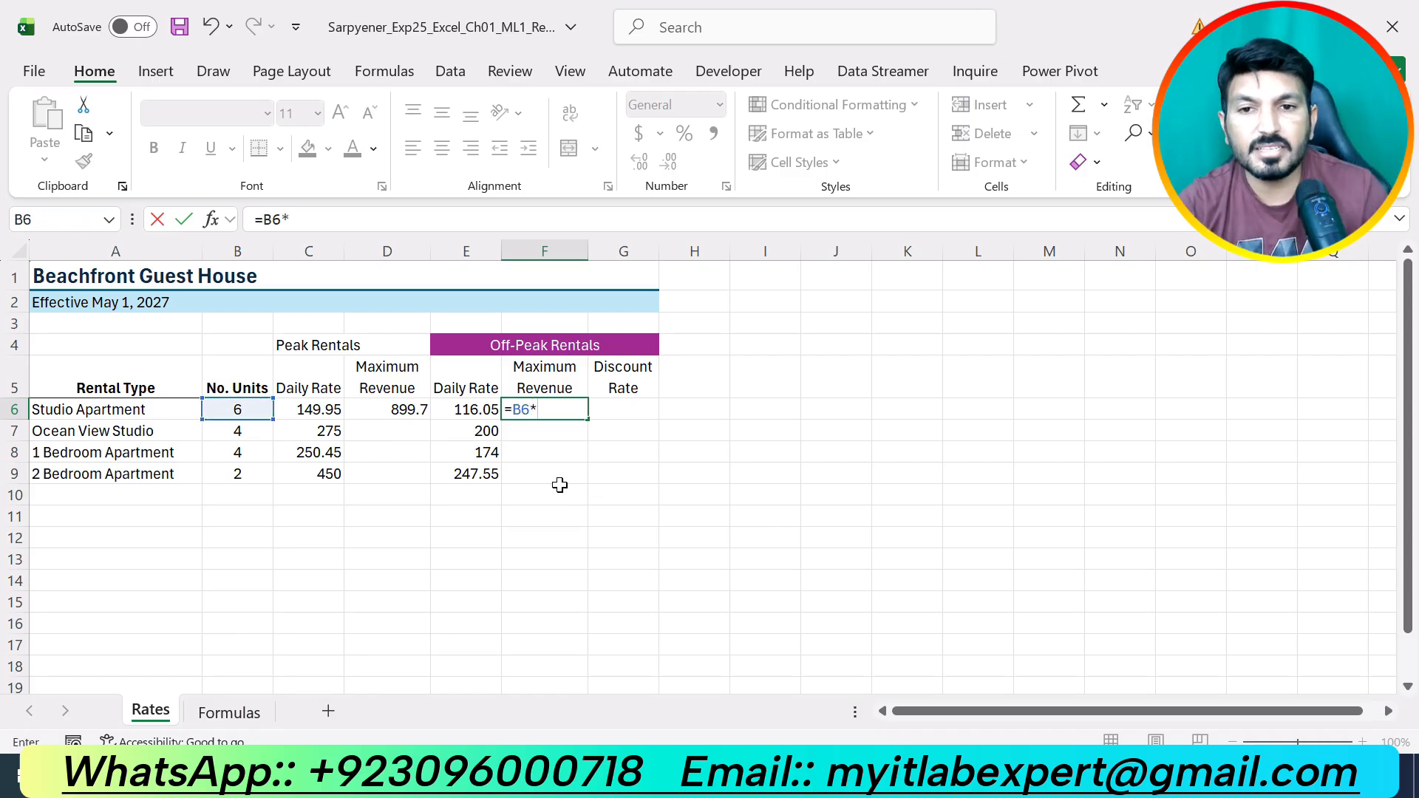
click(484, 411)
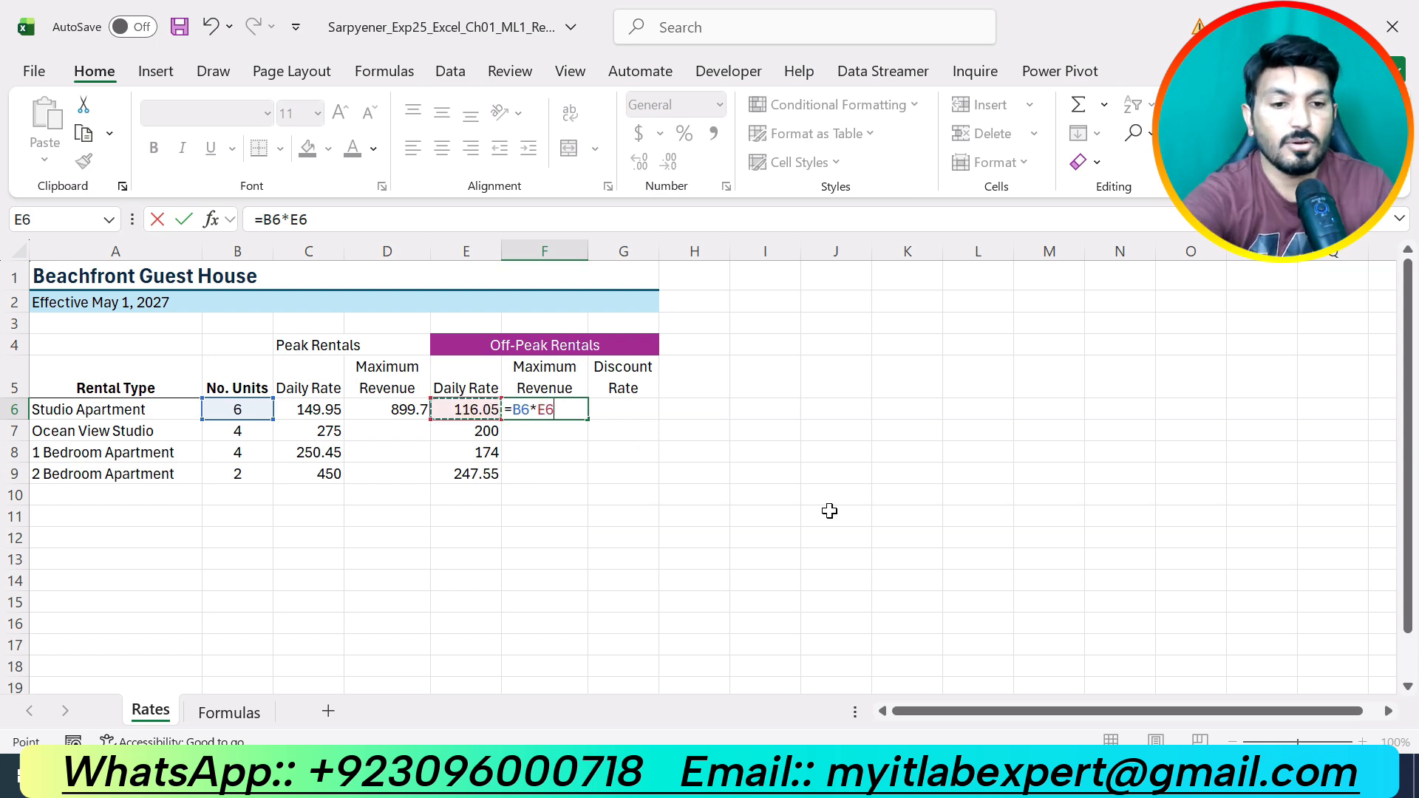
key(Return)
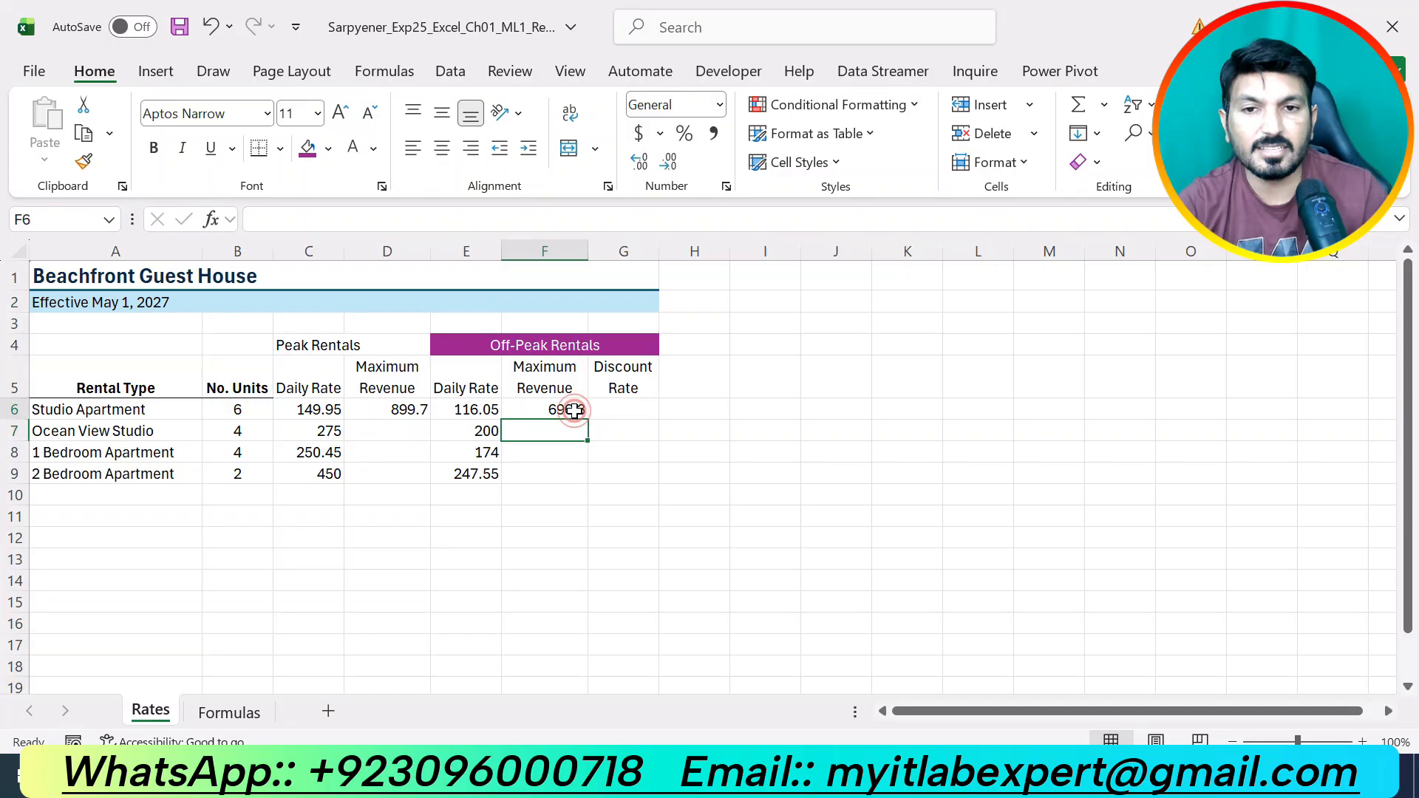
click(575, 411)
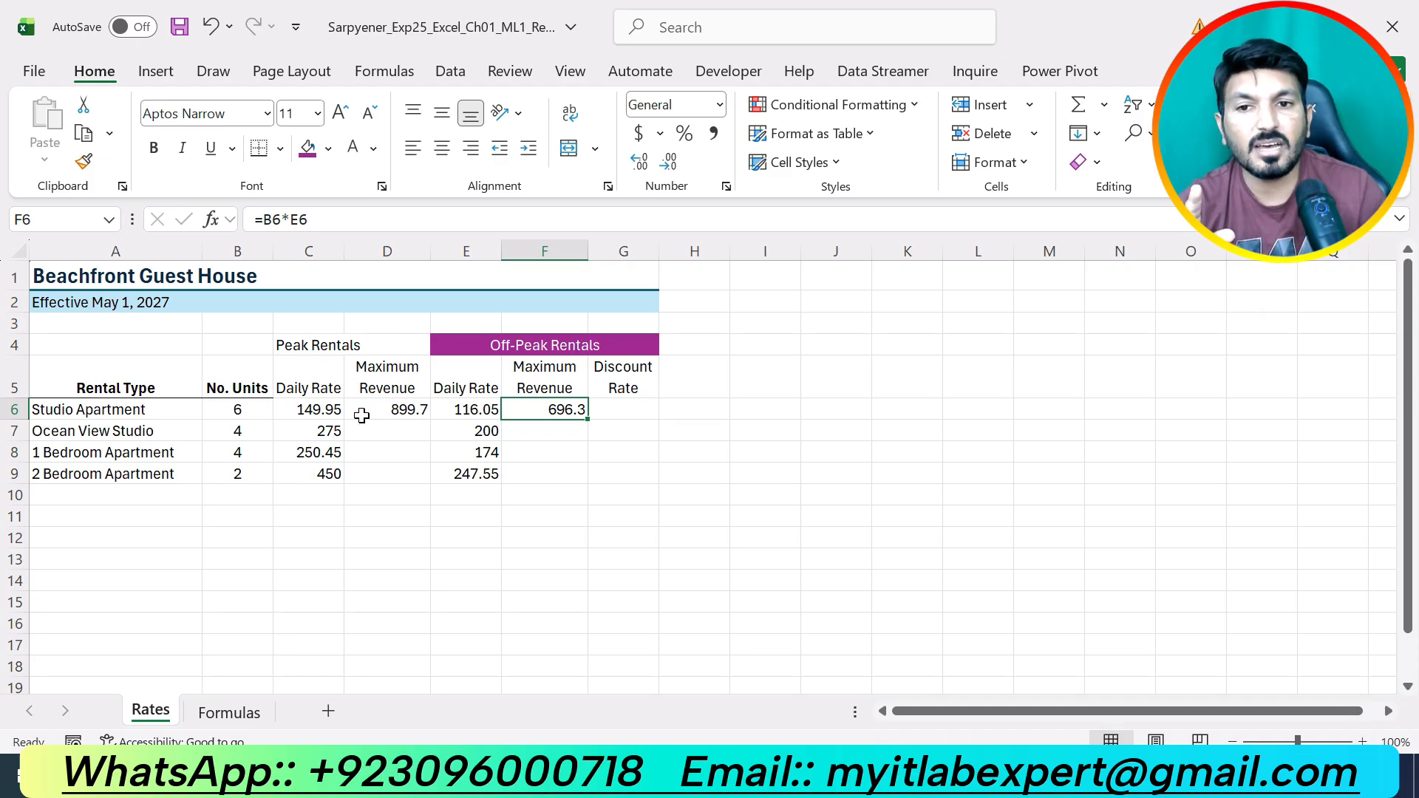
click(739, 776)
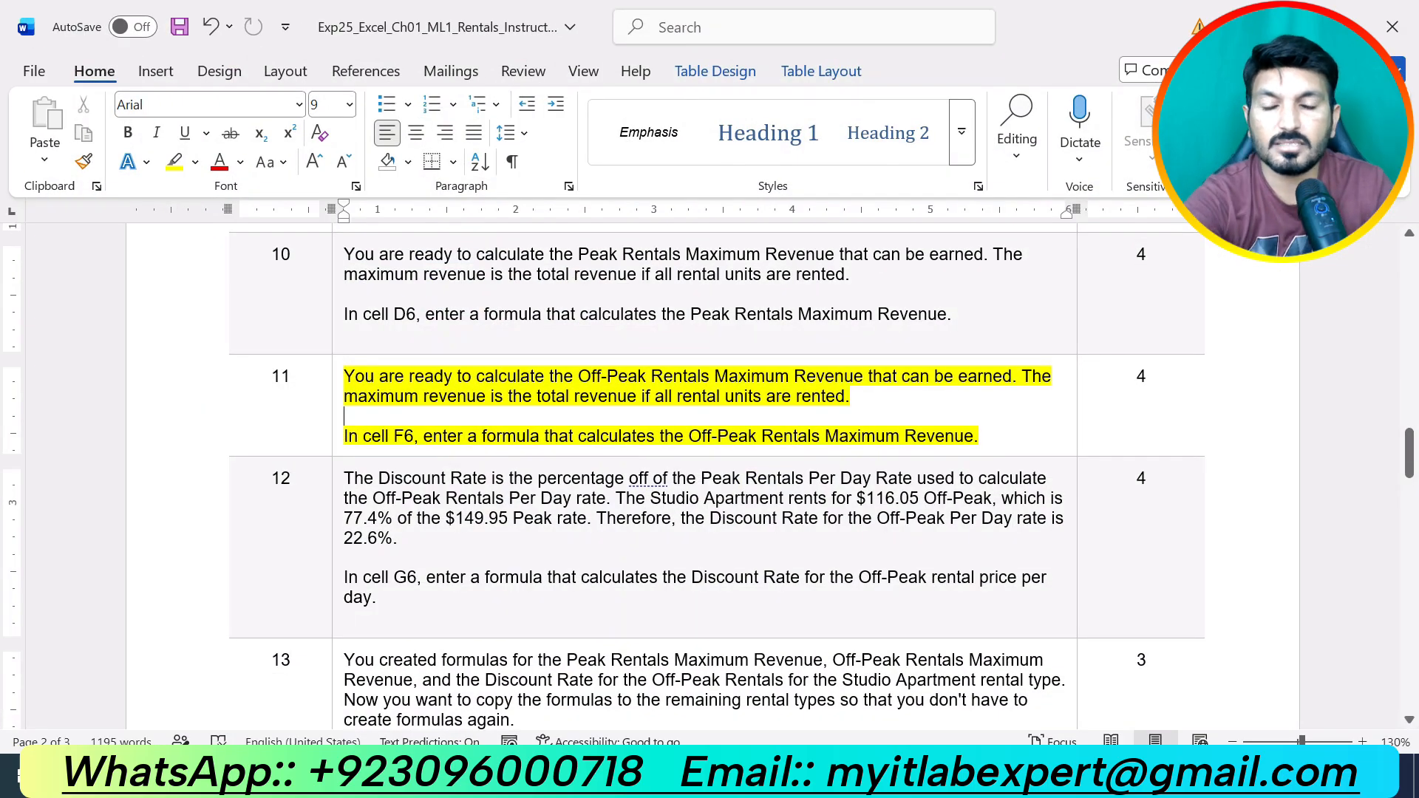
Highlight step 12, the G6 Discount Rate task, in yellow, then return to Excel.
scroll(709, 473, down, 3)
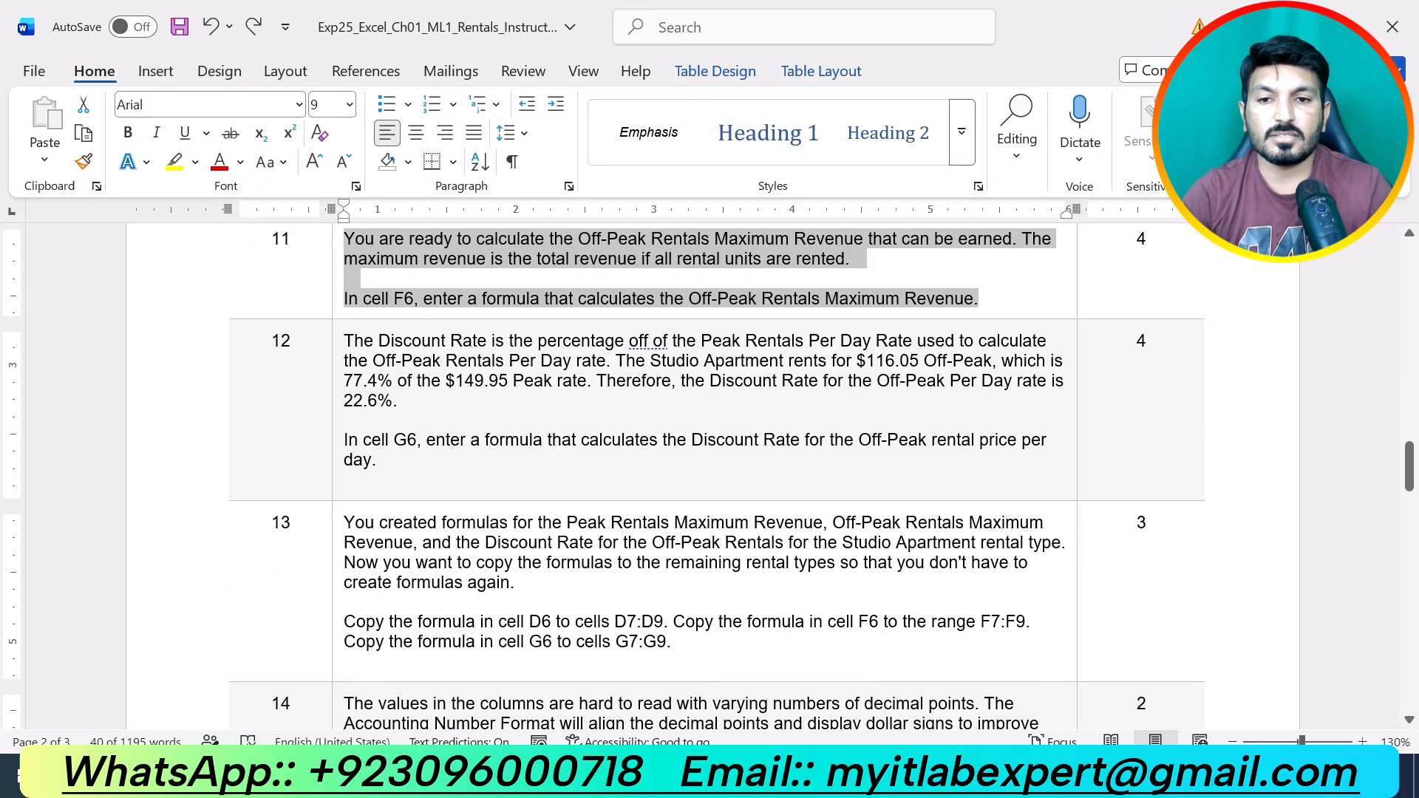
drag(378, 461, 344, 340)
click(447, 304)
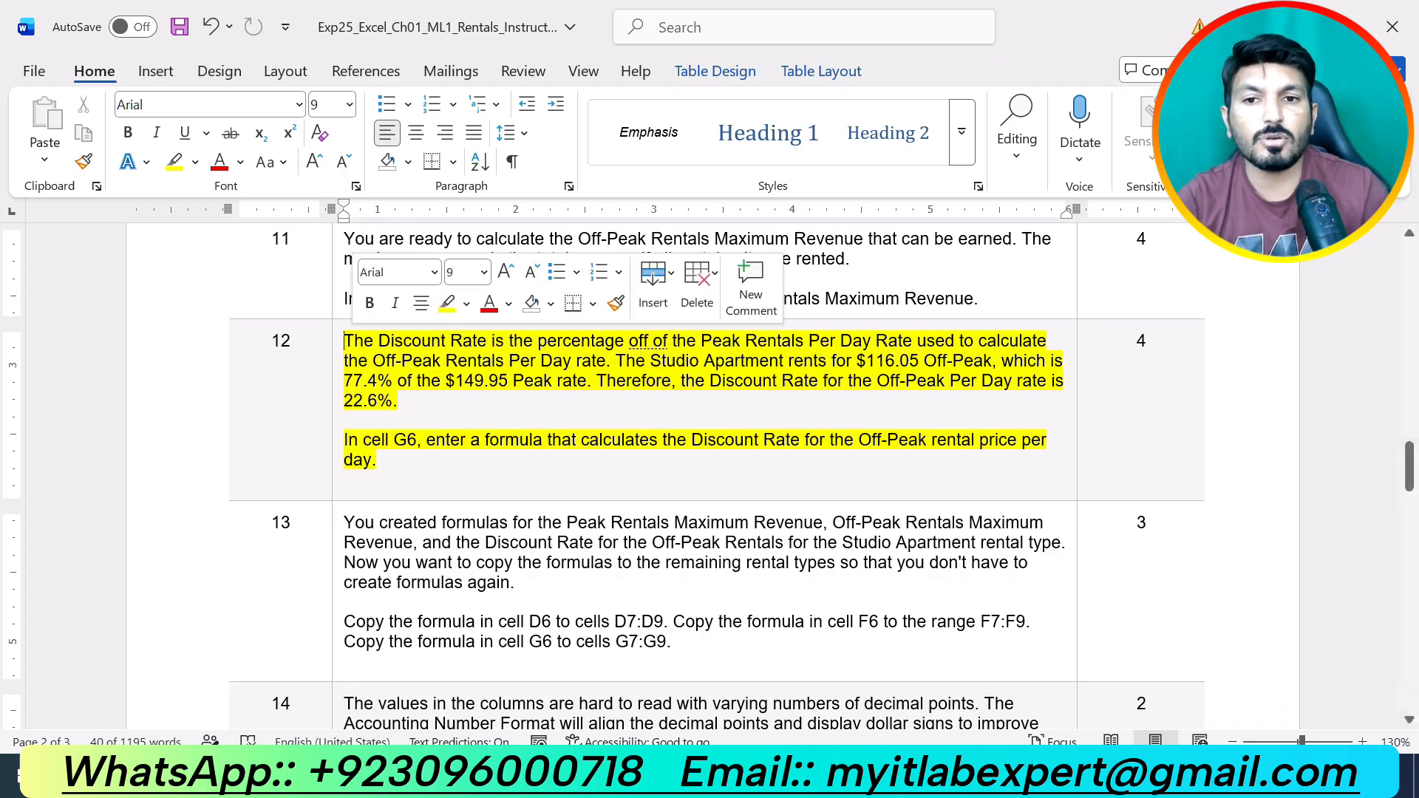
click(469, 479)
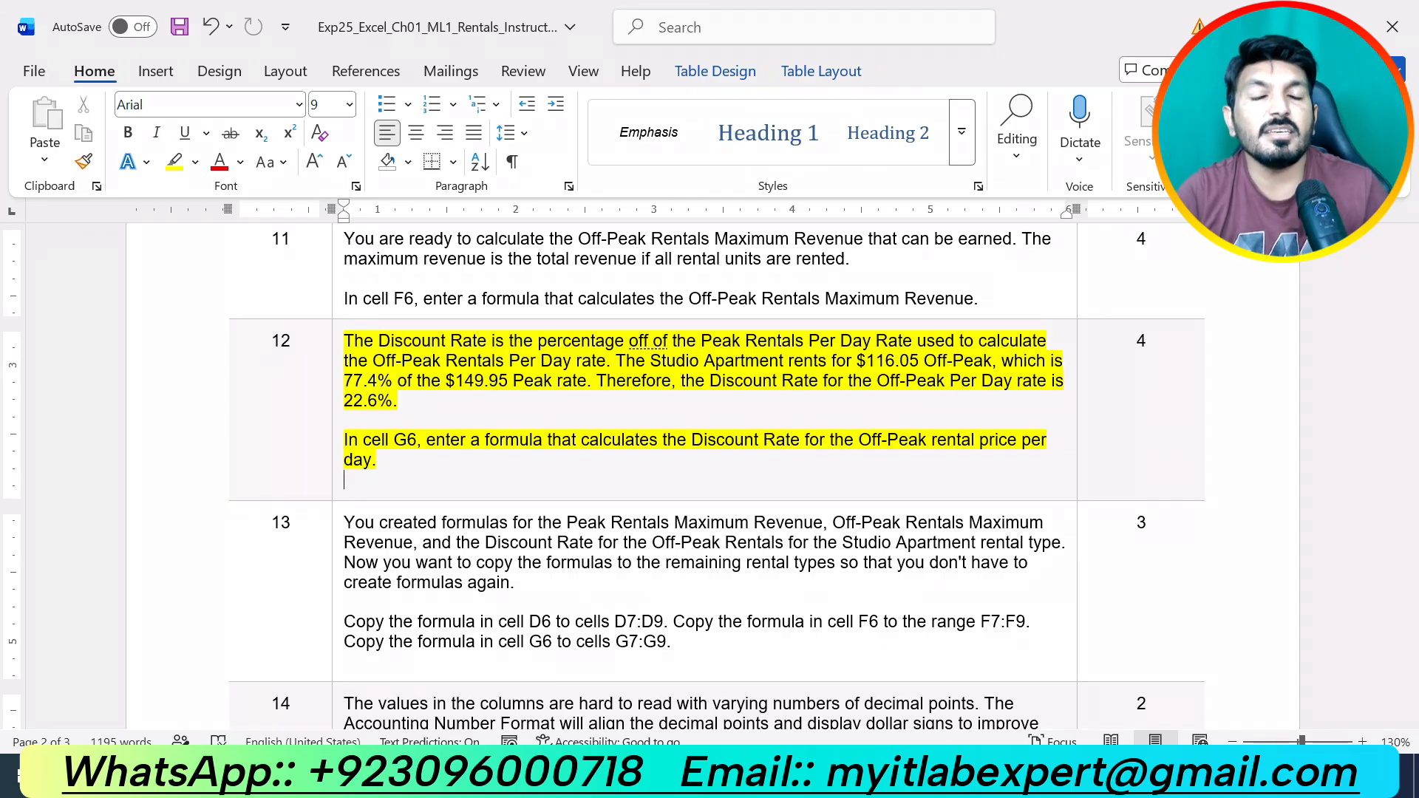
key(alt+Tab)
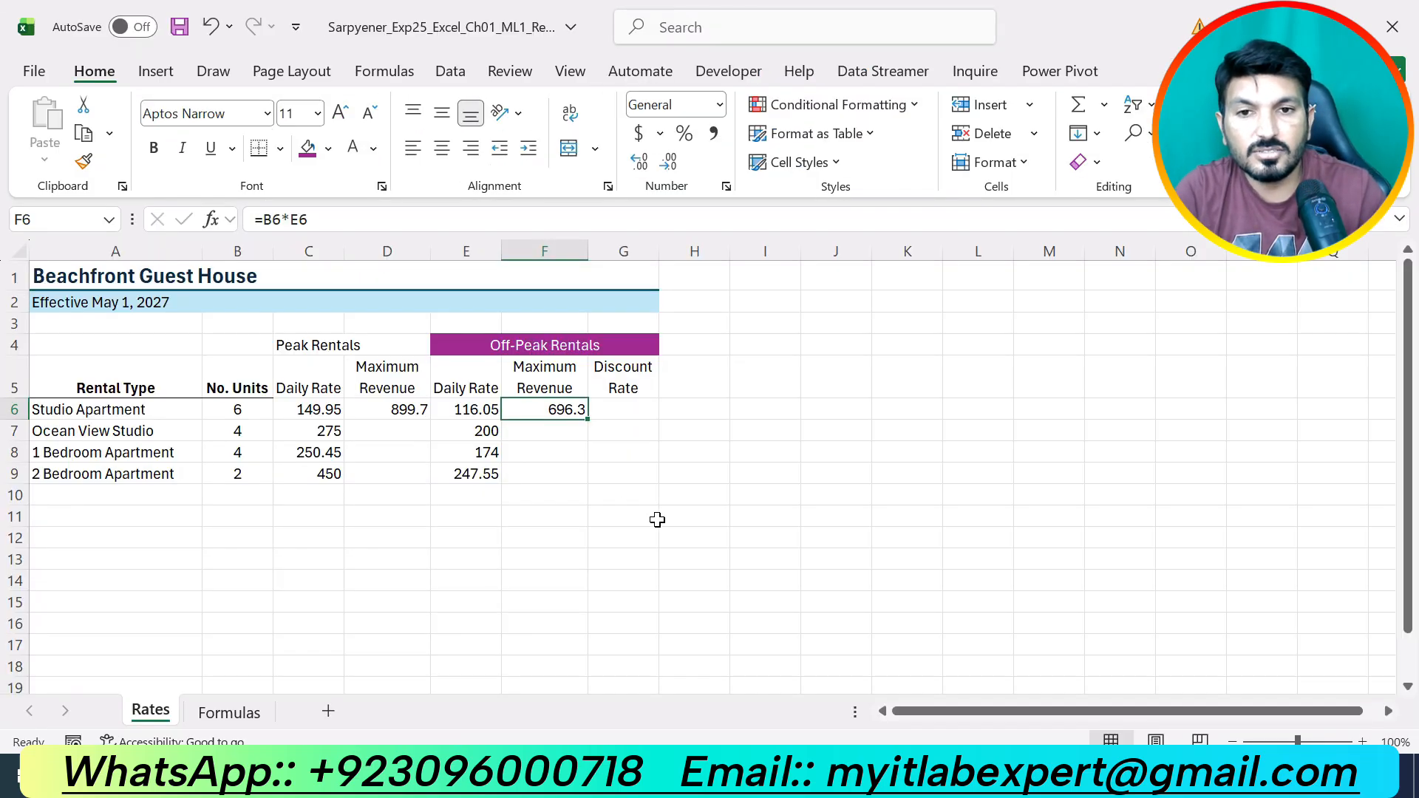
Select G6, then delete a stray character on step 12's blank line in Word.
click(625, 411)
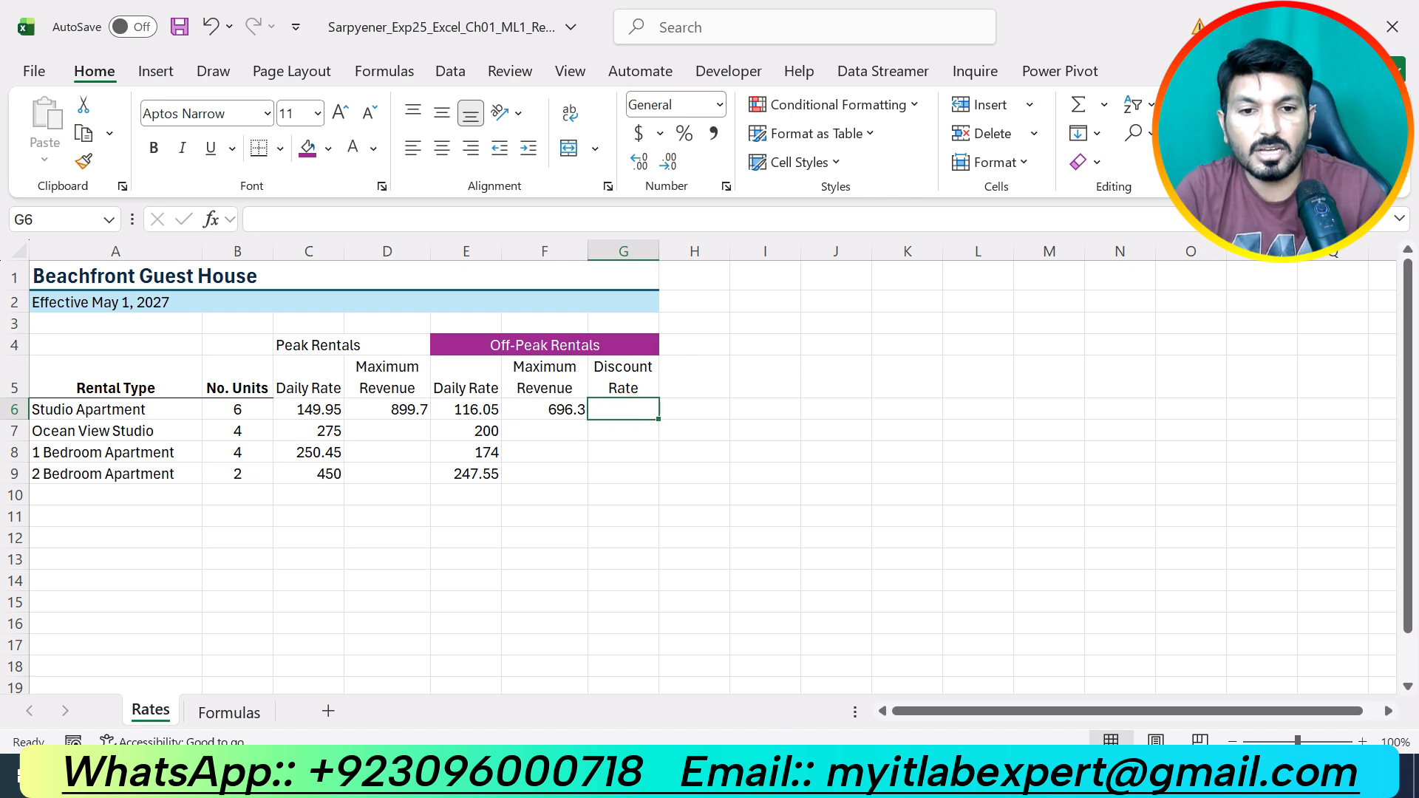
key(alt+Tab)
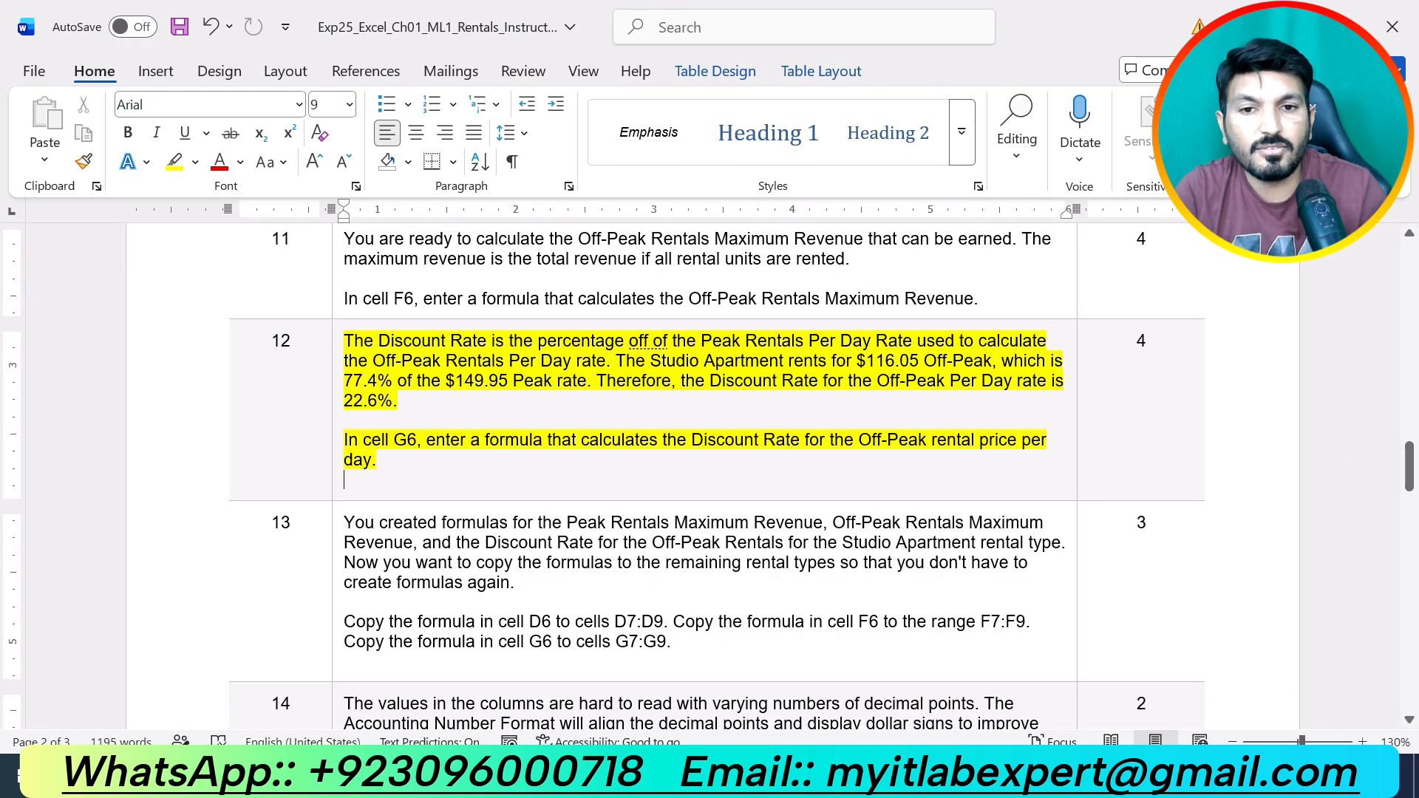
click(477, 472)
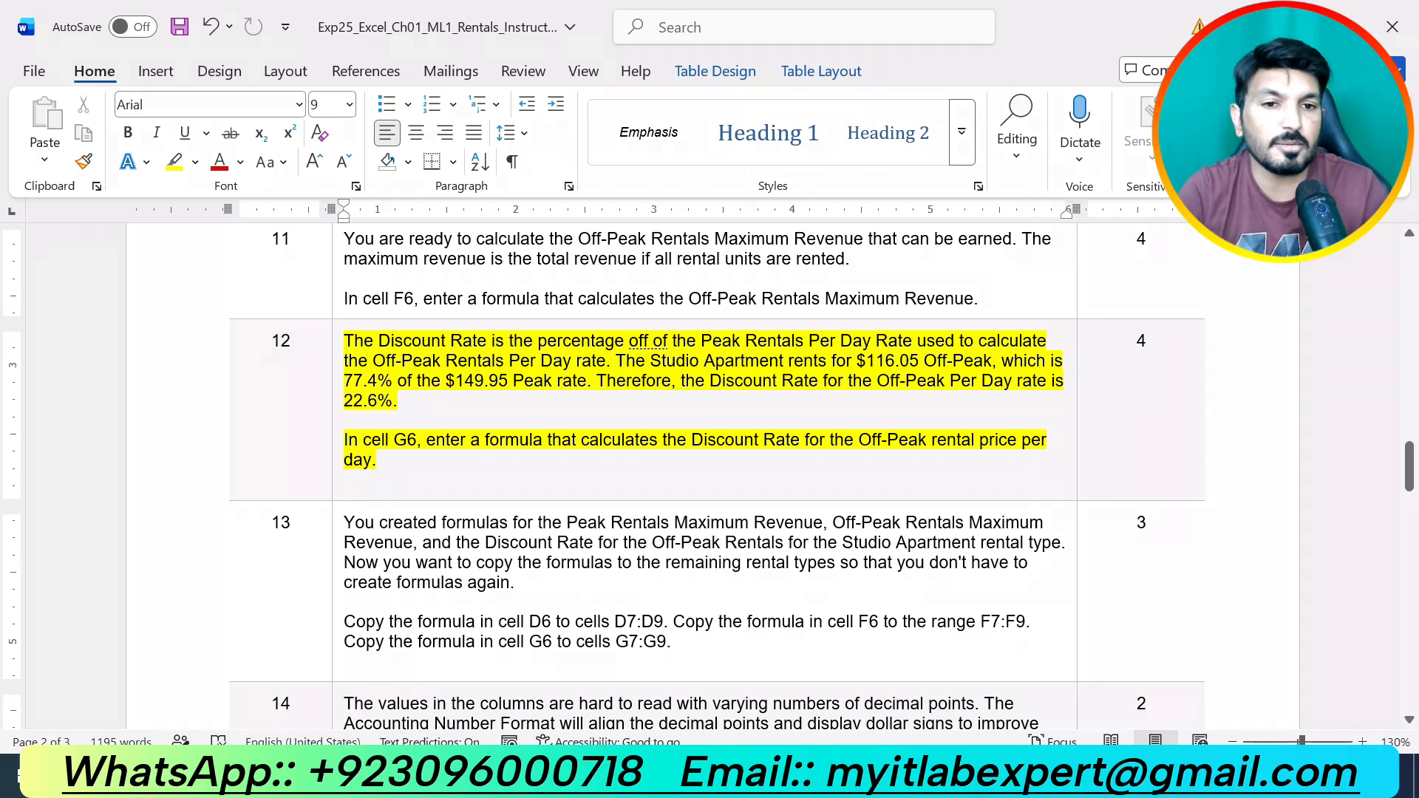
click(475, 473)
click(472, 464)
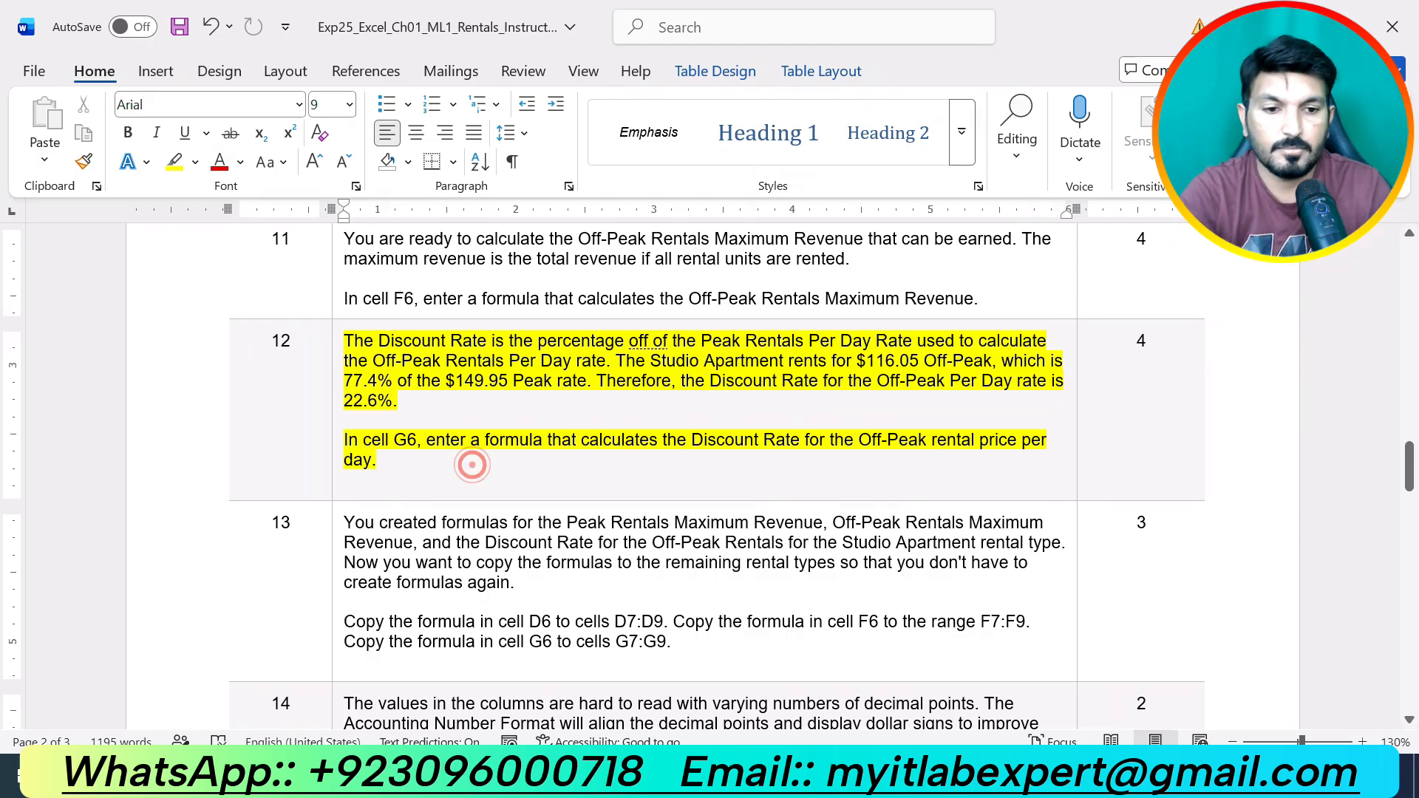
text(])
key(Down)
text(])
key(BackSpace)
key(alt+Tab)
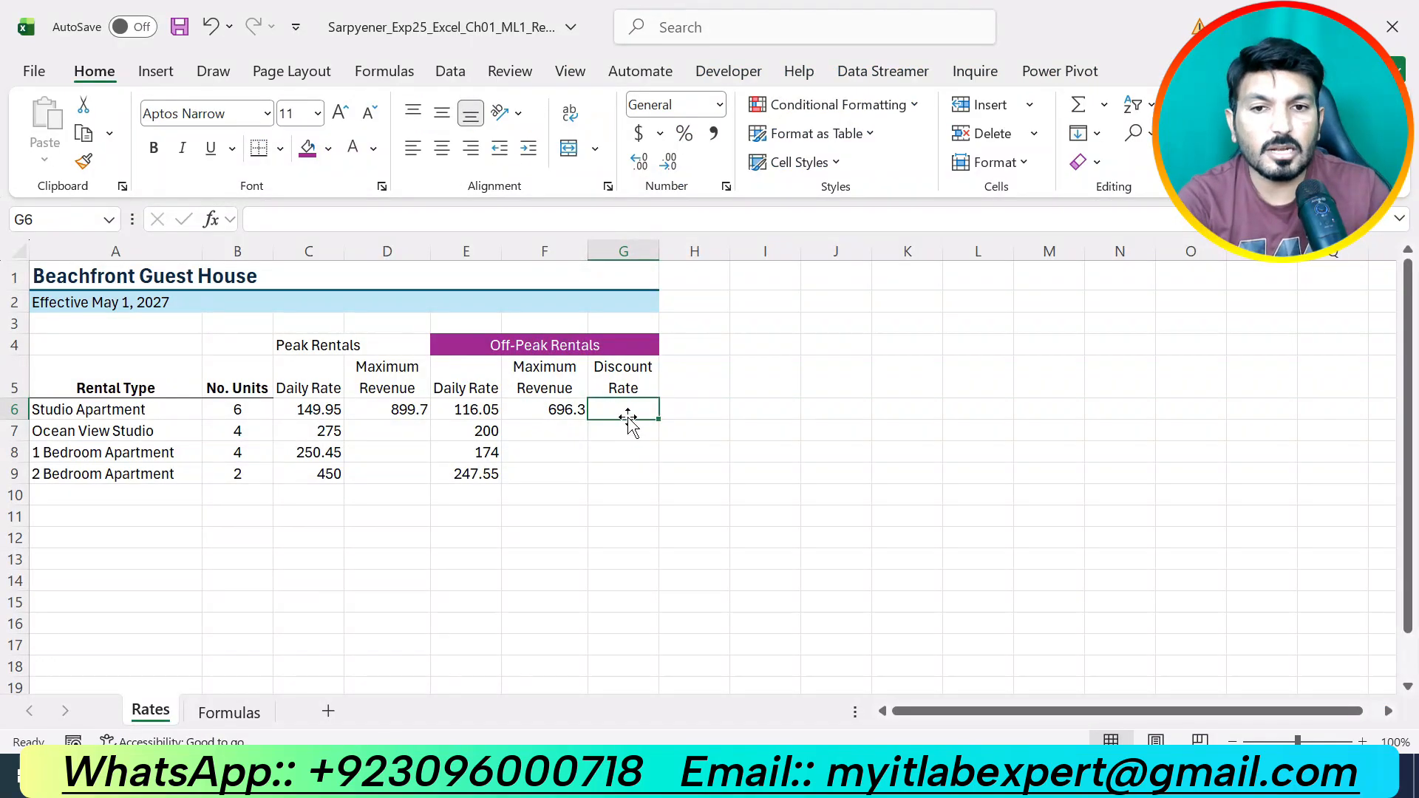
Enter =E6/C6 in G6 to compute the discount rate.
text(=)
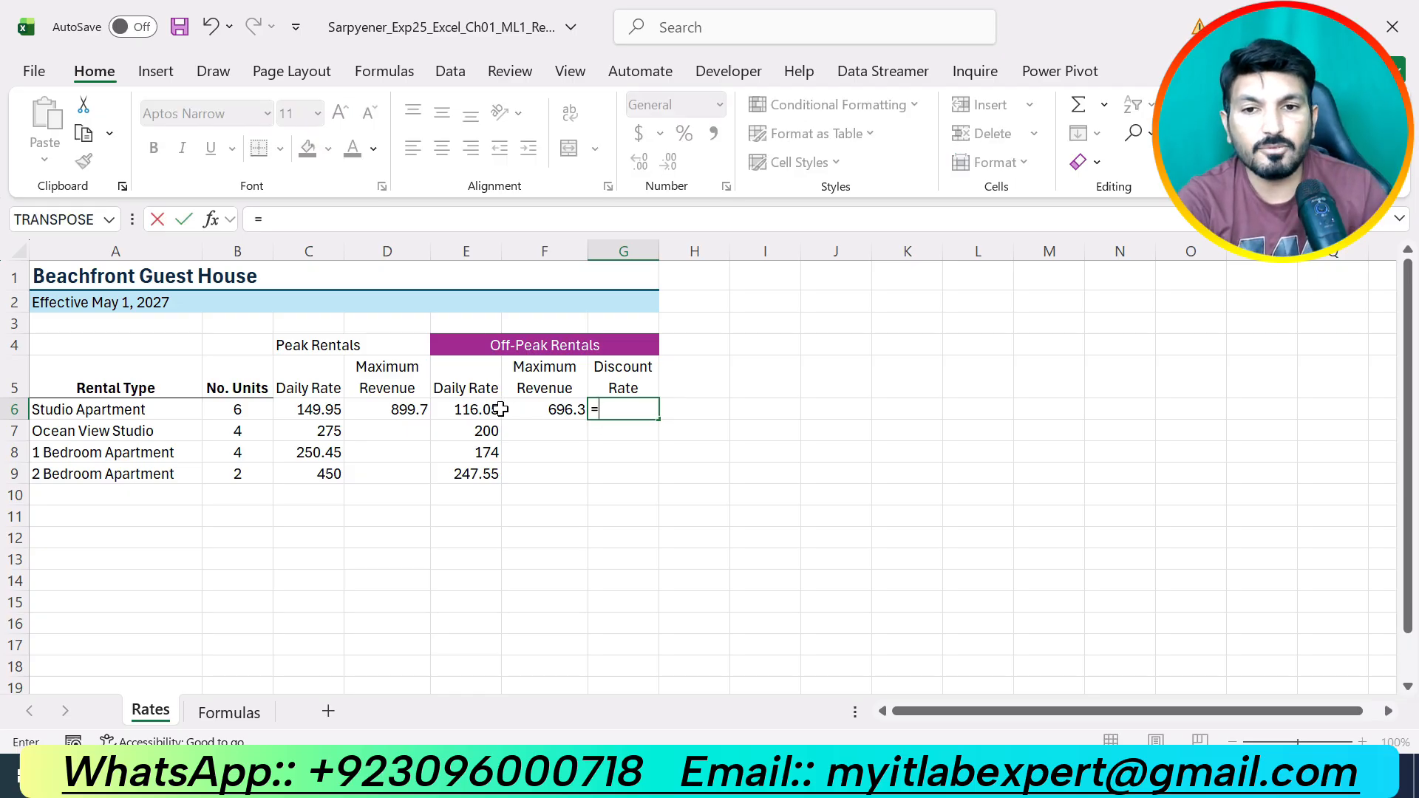
click(458, 412)
text(/)
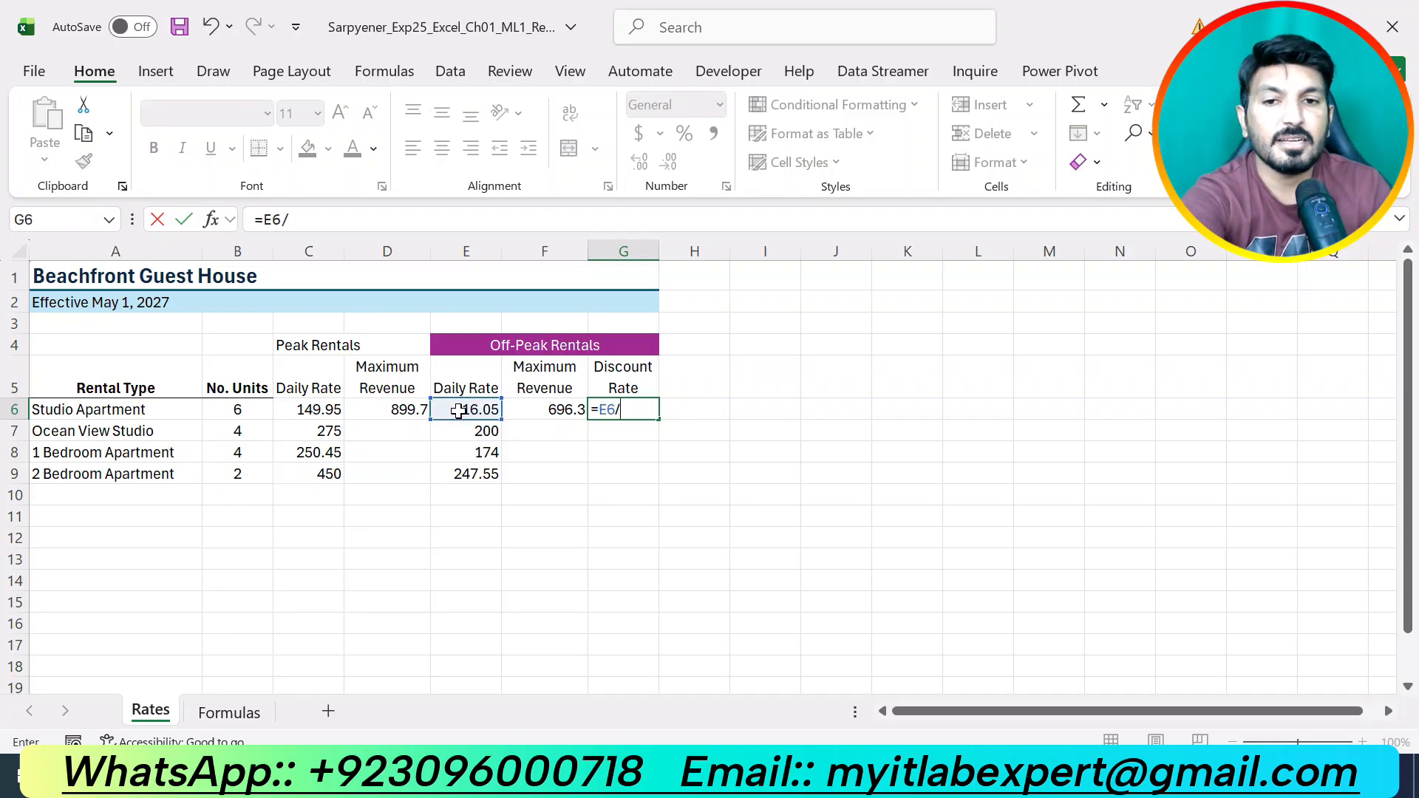
click(326, 406)
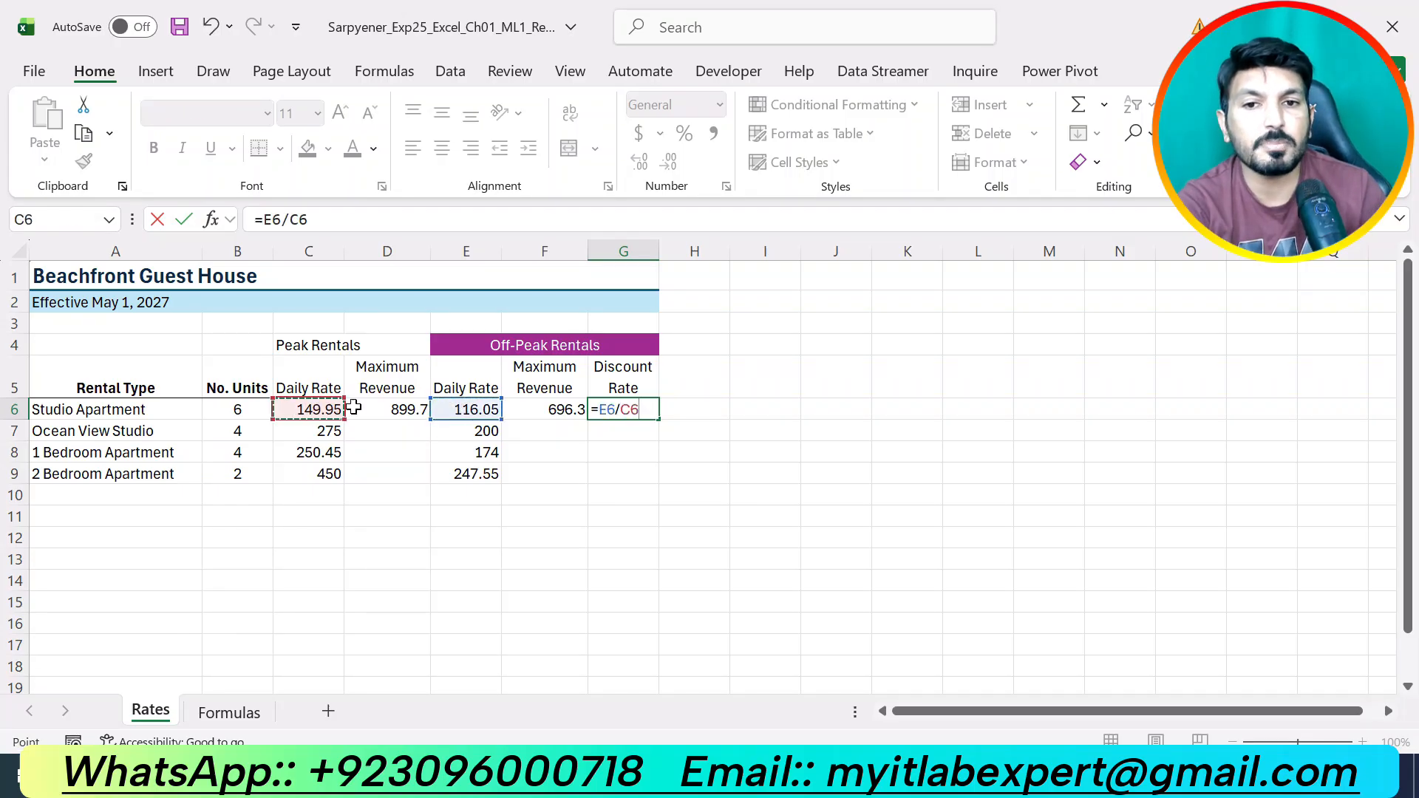
key(Return)
Format G6 as a percentage with one decimal place, showing 77.4%.
click(627, 411)
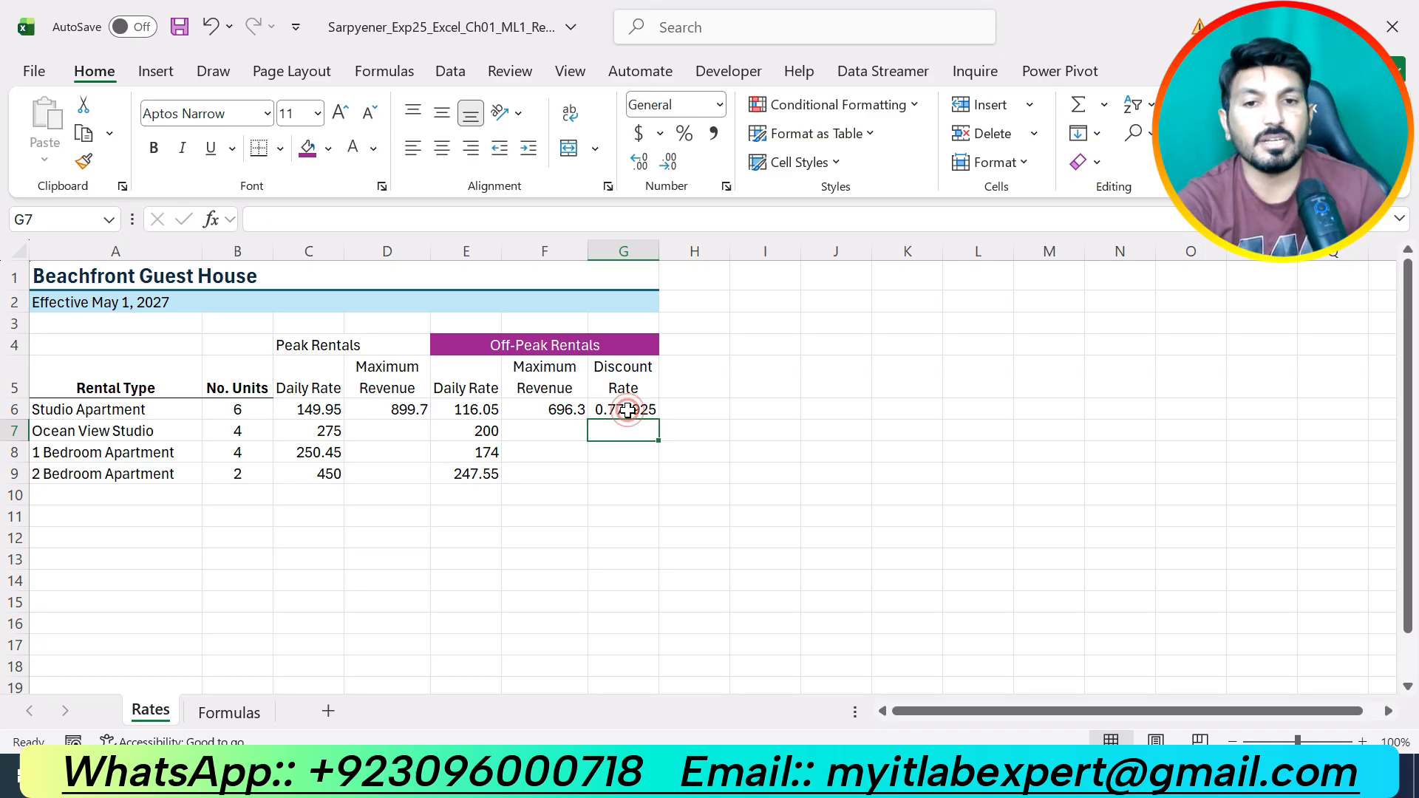
click(684, 135)
click(664, 167)
click(640, 161)
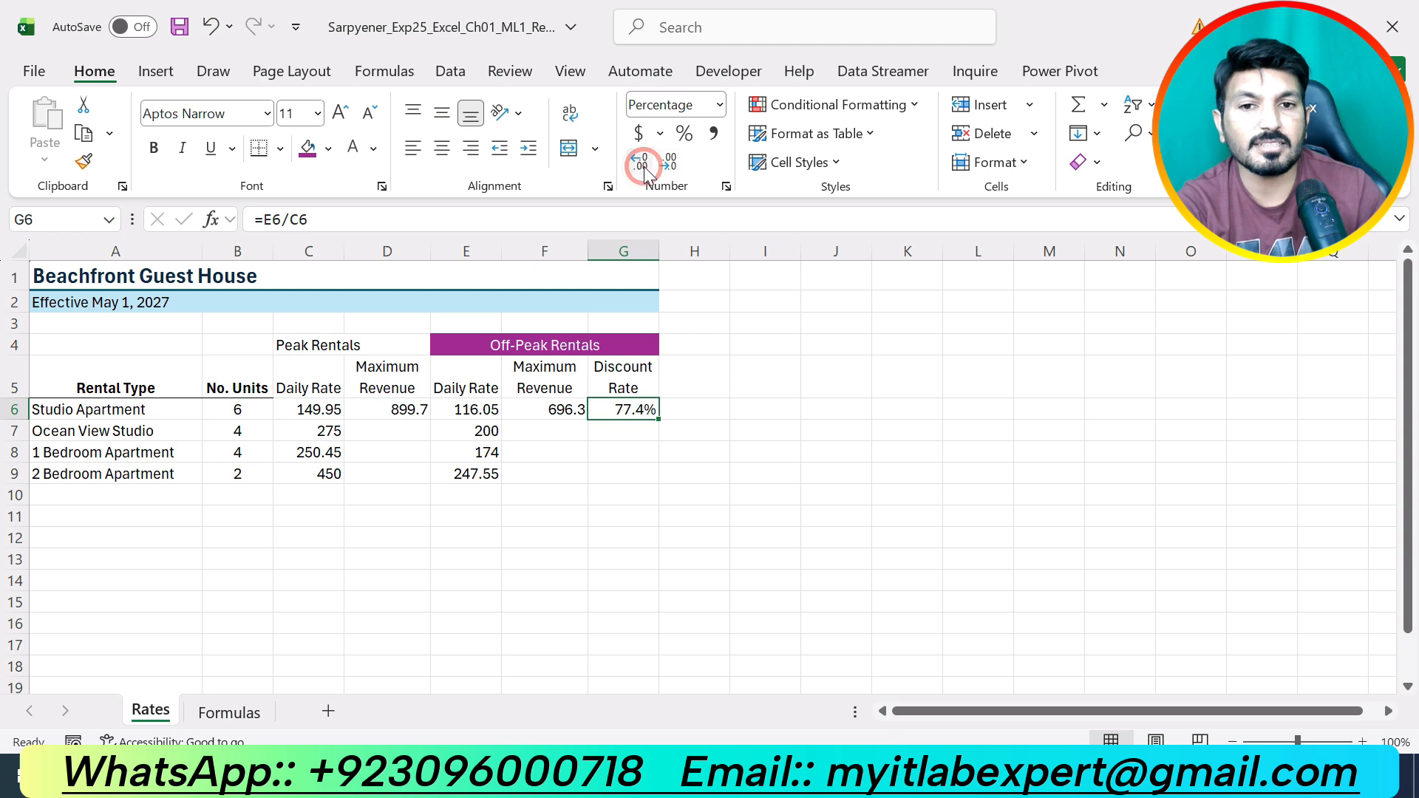
click(824, 487)
key(alt+Tab)
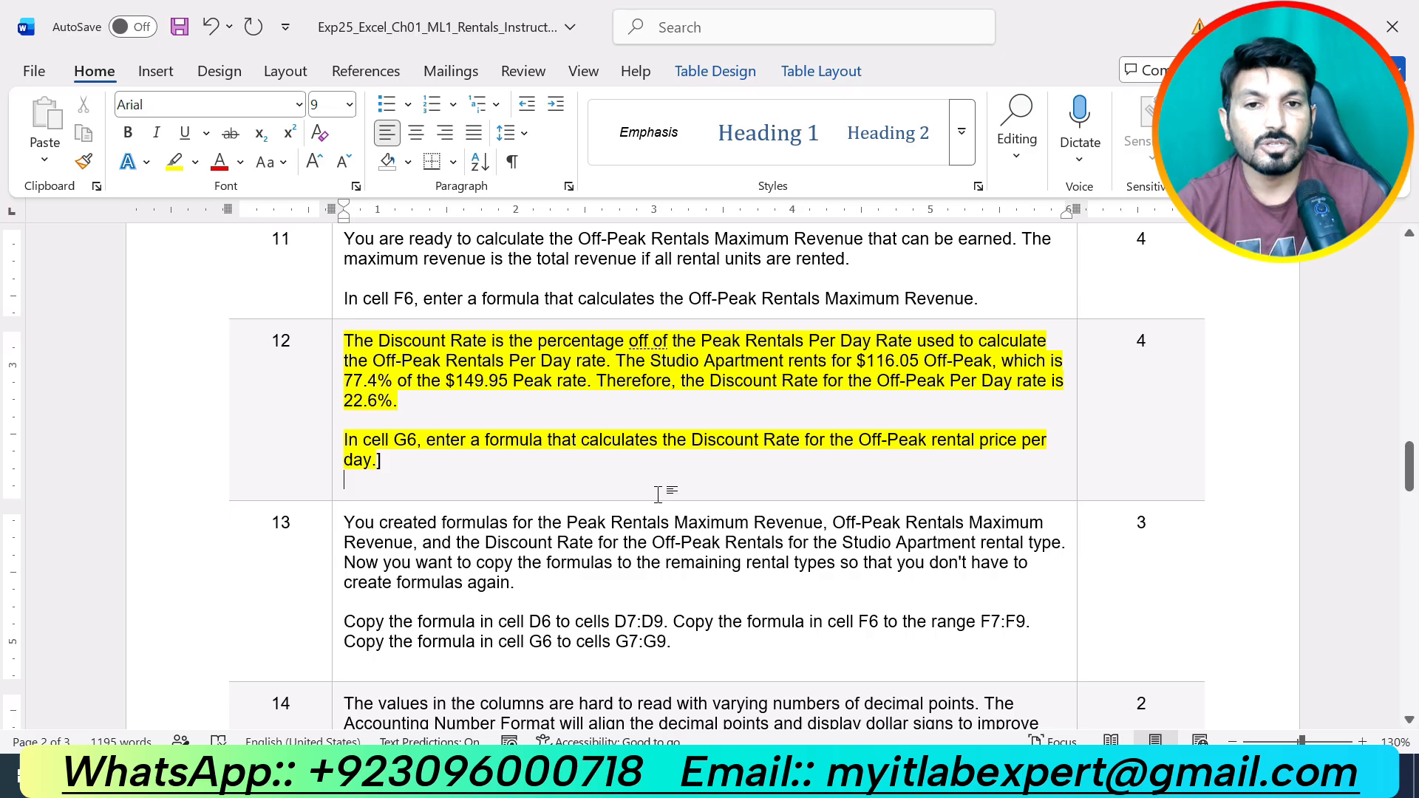
Scroll up through the Word instructions, then return to the Excel Rates sheet with its completed Studio Apartment row.
scroll(657, 494, up, 8)
key(alt+Tab)
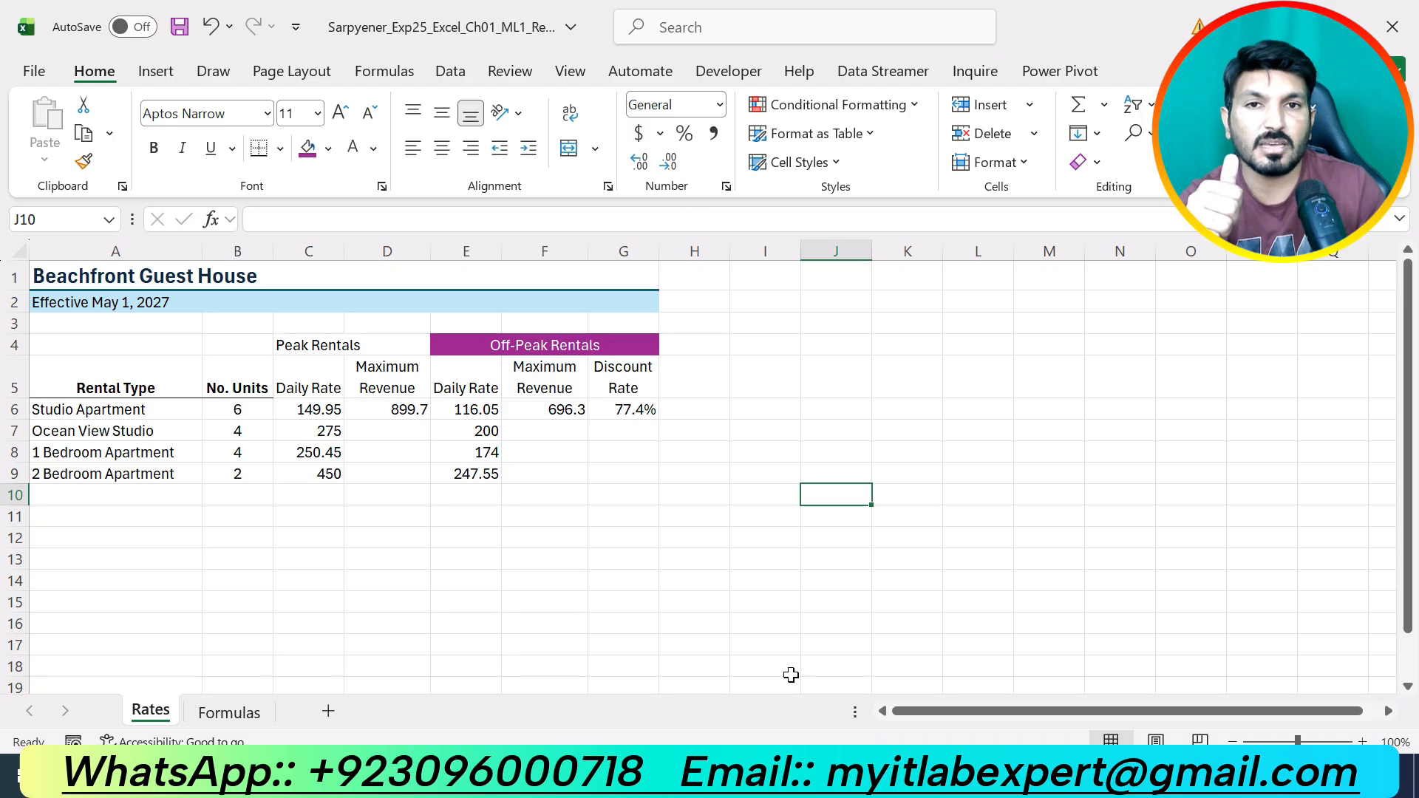
key(Down)
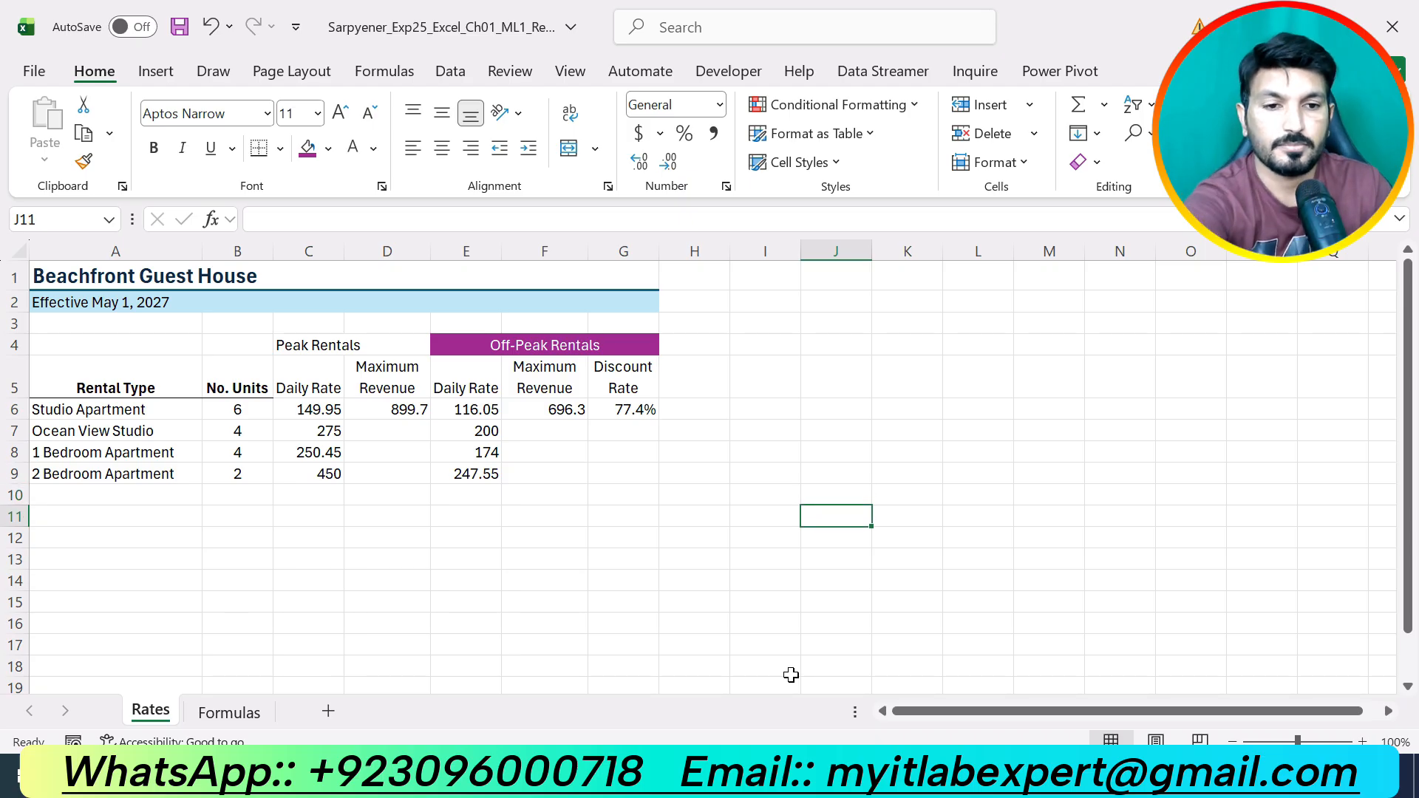
click(906, 624)
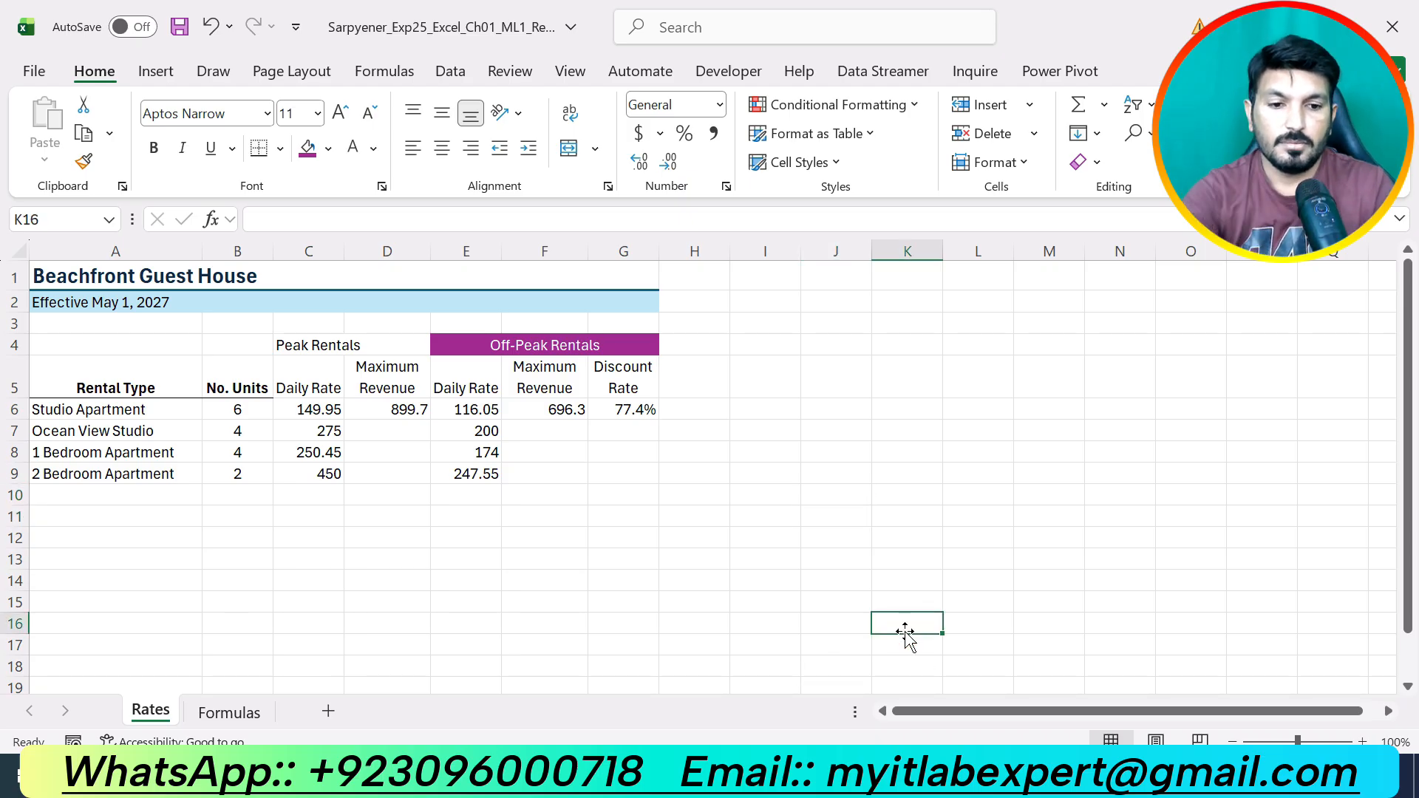